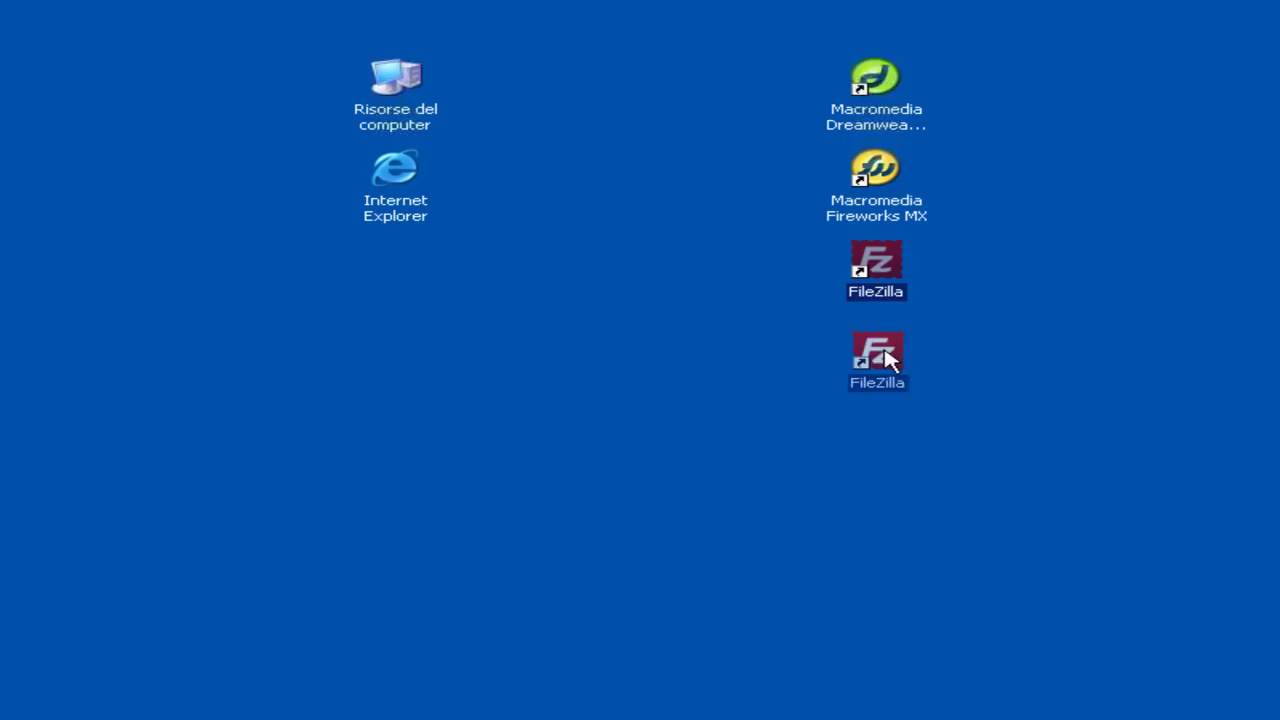
Space out the FileZilla, Fireworks and Internet Explorer icons on the desktop and launch Macromedia Fireworks MX
{"action": "left_click_drag", "start_coordinate": [877, 170], "coordinate": [886, 262]}
{"action": "left_click_drag", "start_coordinate": [423, 209], "coordinate": [423, 300]}
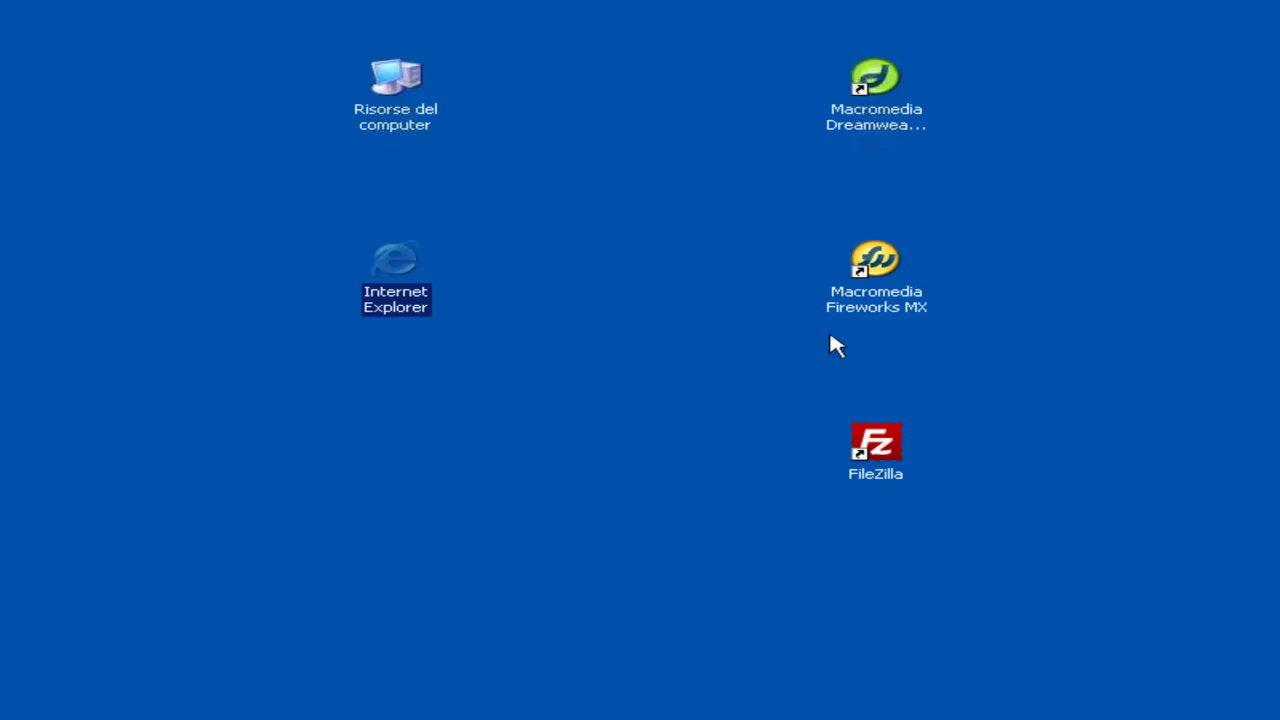
{"action": "left_click", "coordinate": [860, 311]}
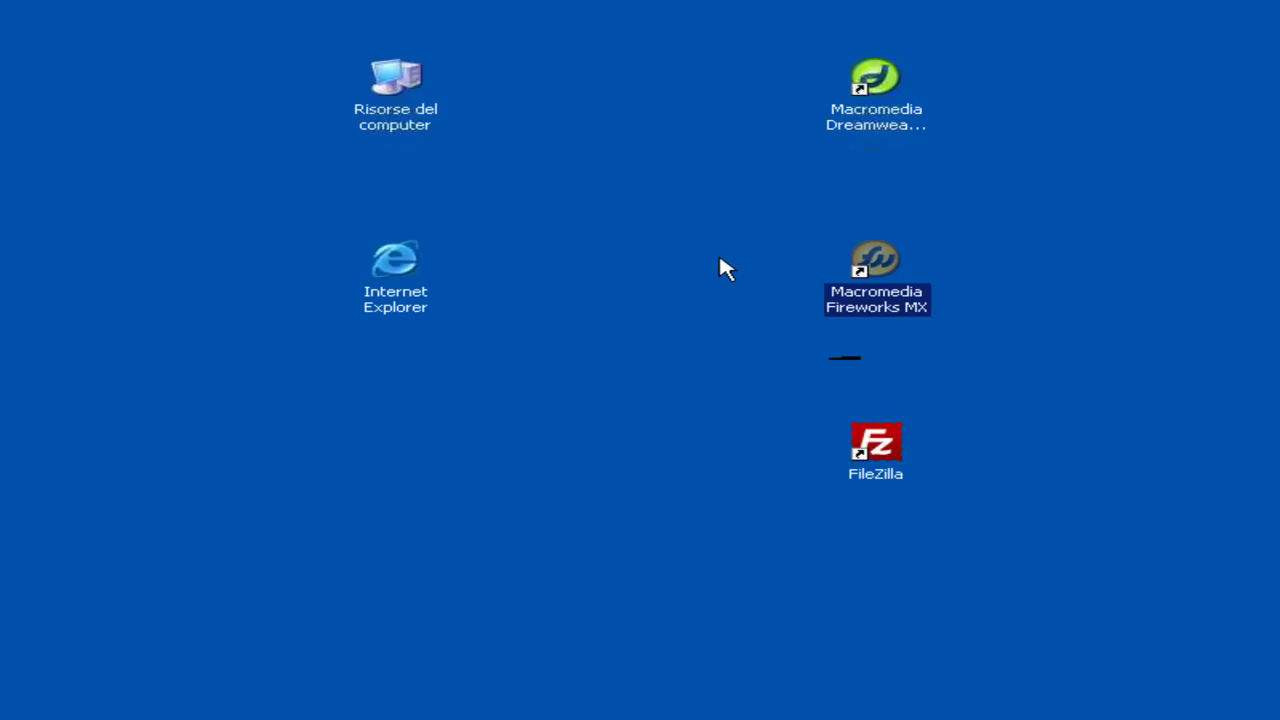
{"action": "left_click", "coordinate": [886, 86]}
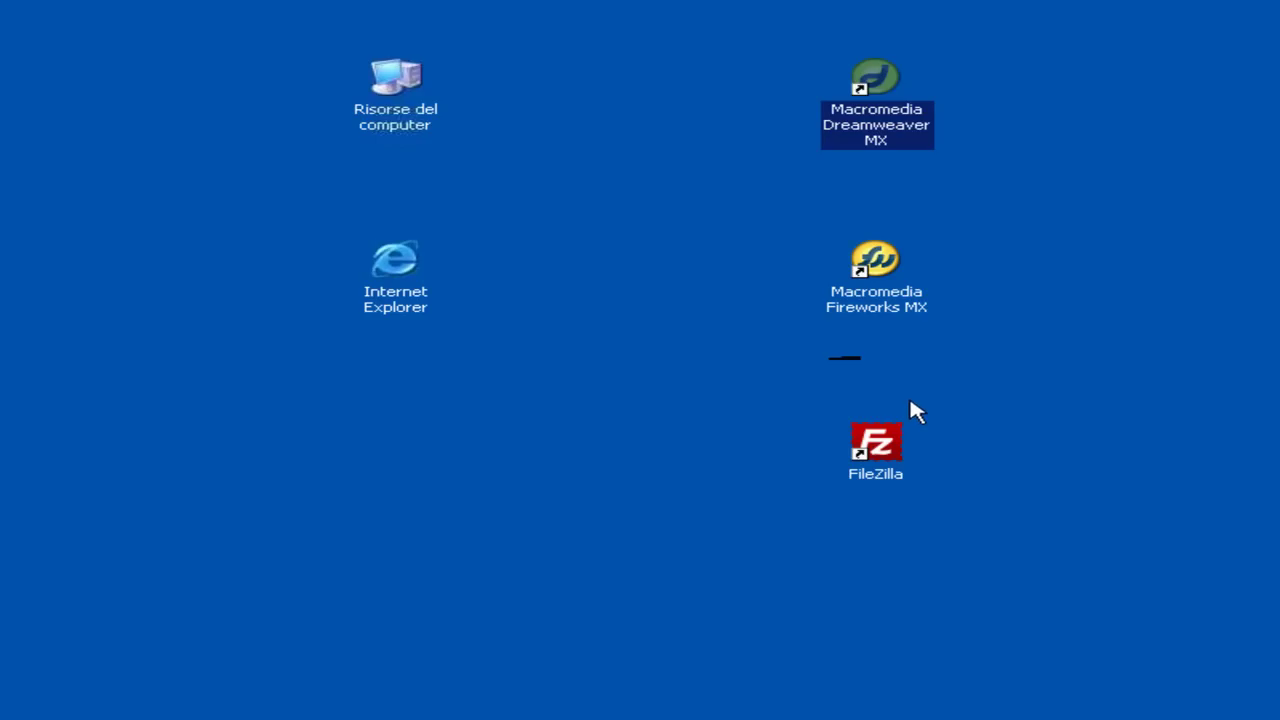
{"action": "left_click", "coordinate": [906, 436]}
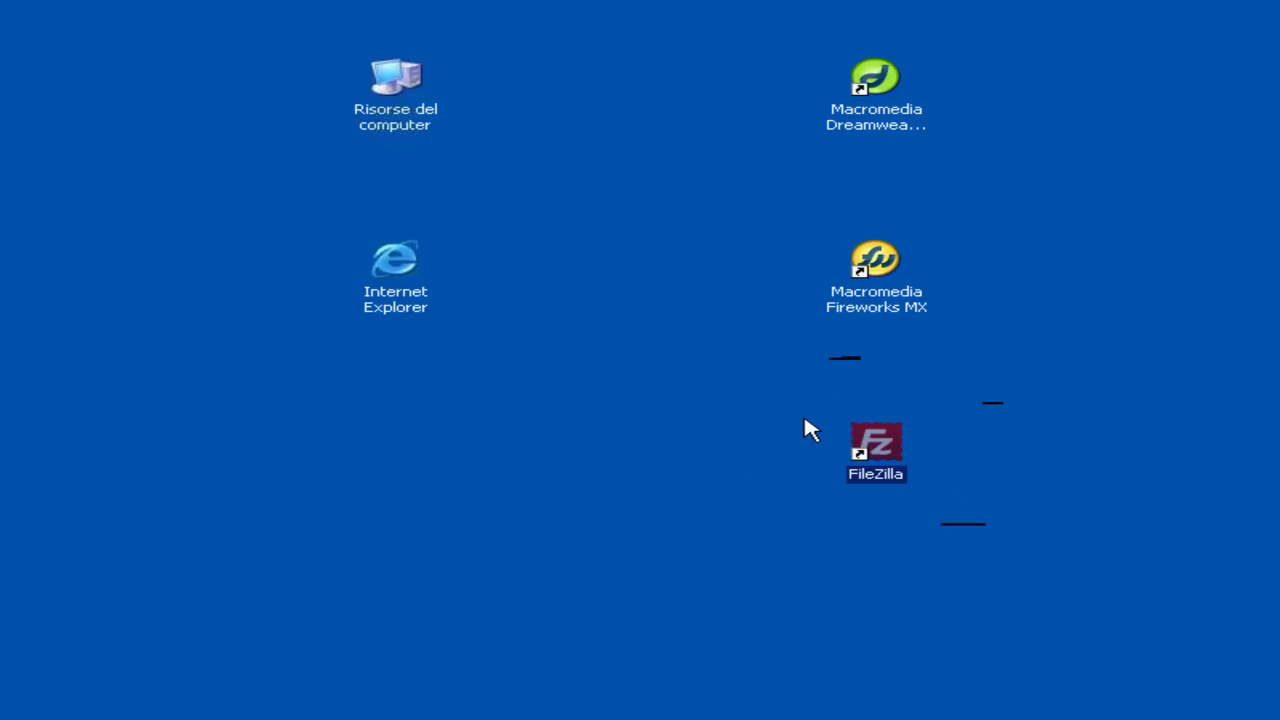
{"action": "left_click", "coordinate": [884, 262]}
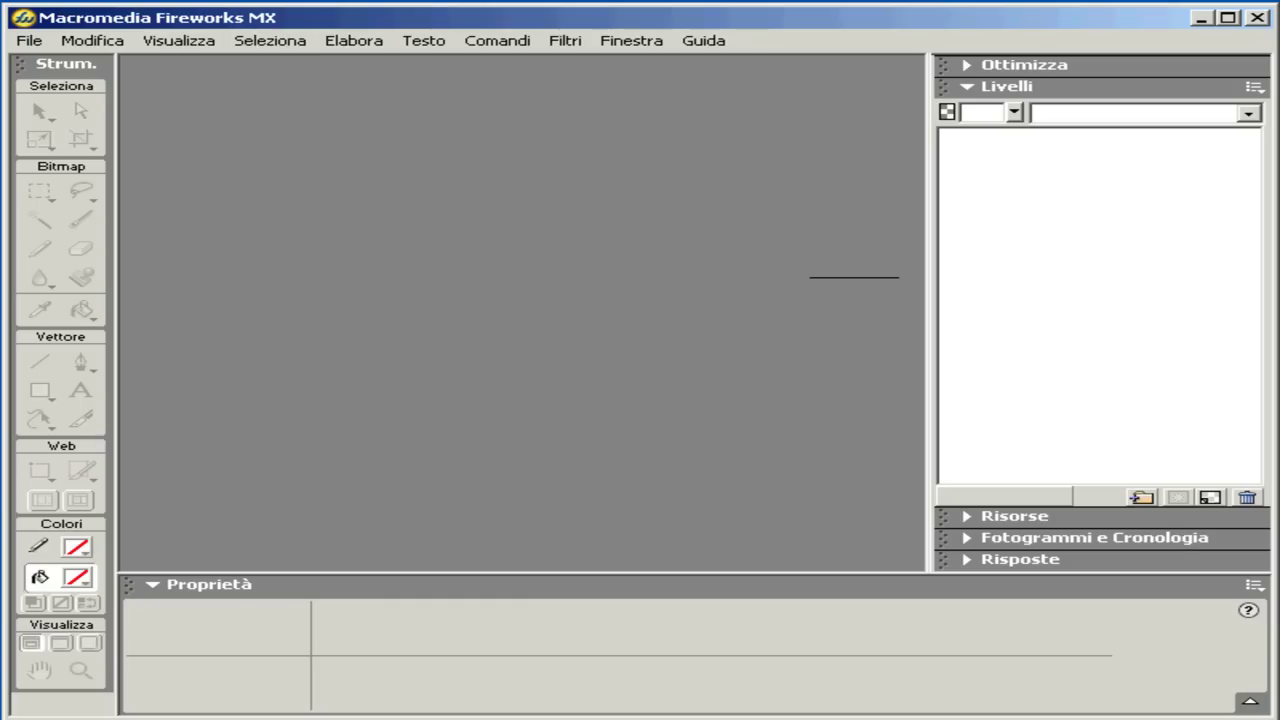
View the finished Centro Computers Multiservizi page in Internet Explorer and return to Macromedia Fireworks MX
{"action": "left_click_drag", "start_coordinate": [225, 690], "coordinate": [215, 22]}
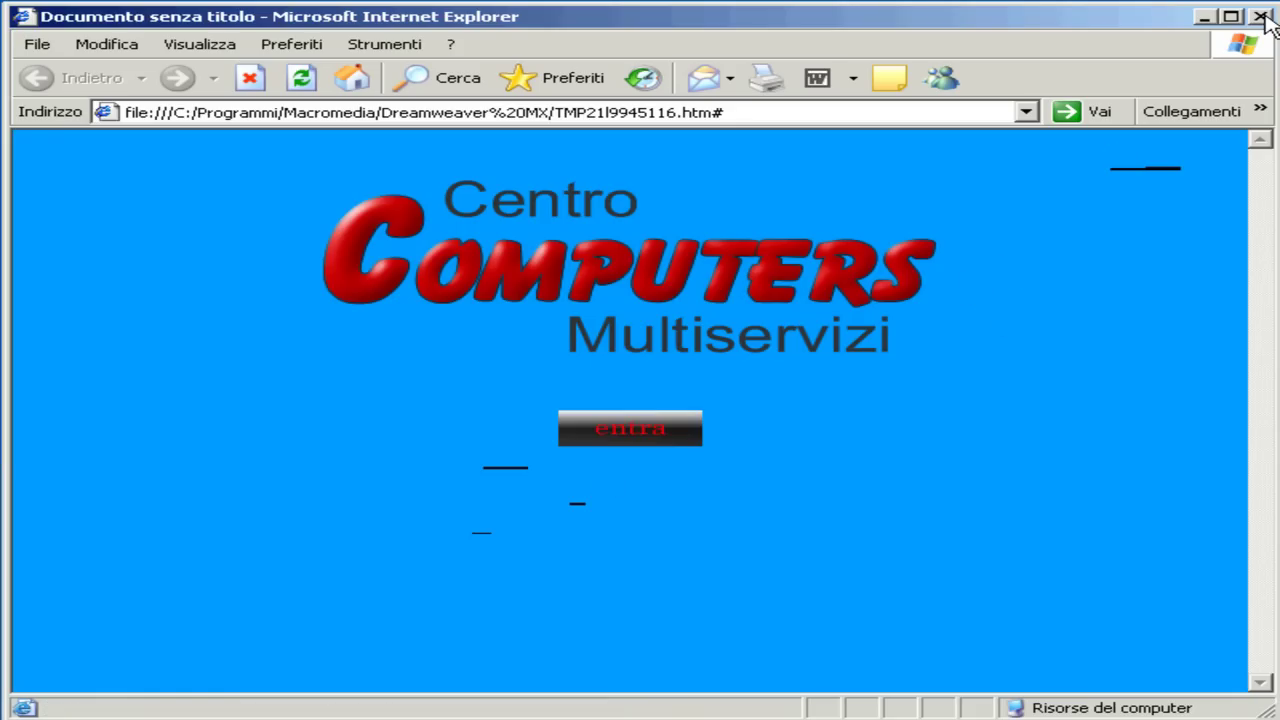
{"action": "double_click", "coordinate": [1148, 18]}
{"action": "left_click_drag", "start_coordinate": [1080, 293], "coordinate": [1230, 719]}
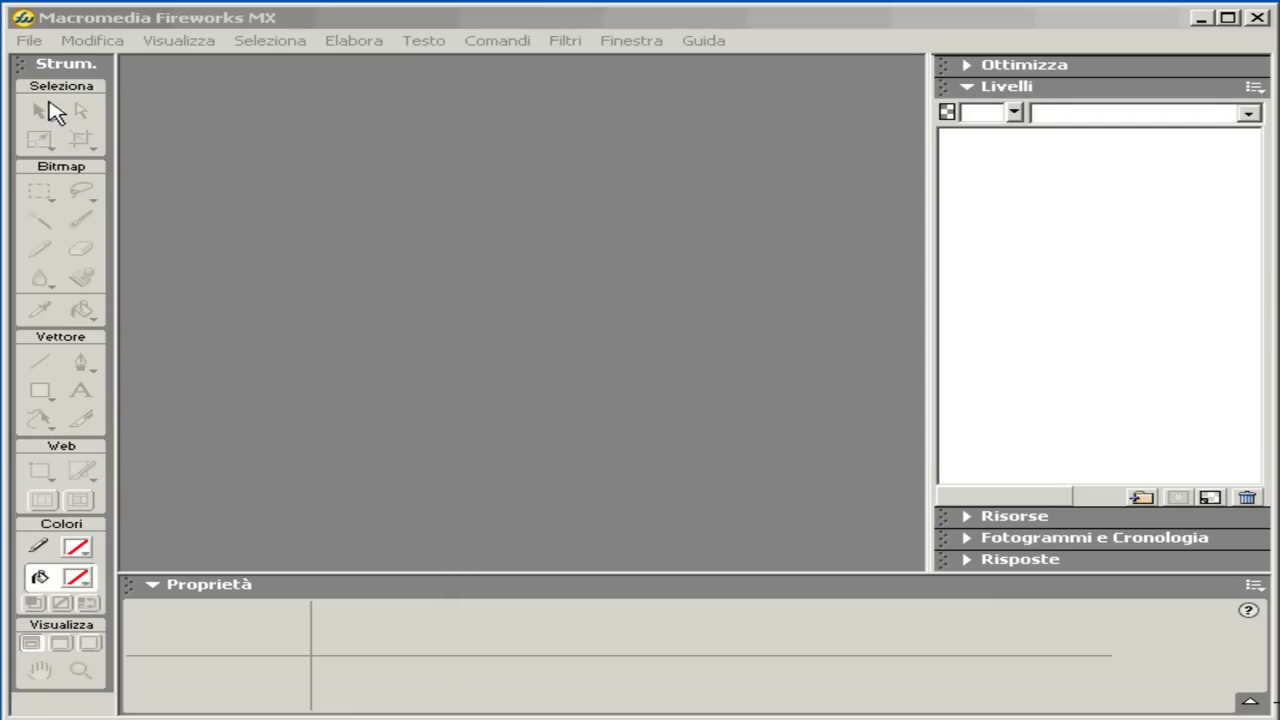
Create a new document 400 pixels wide and 200 pixels high with a white canvas
{"action": "left_click", "coordinate": [30, 42]}
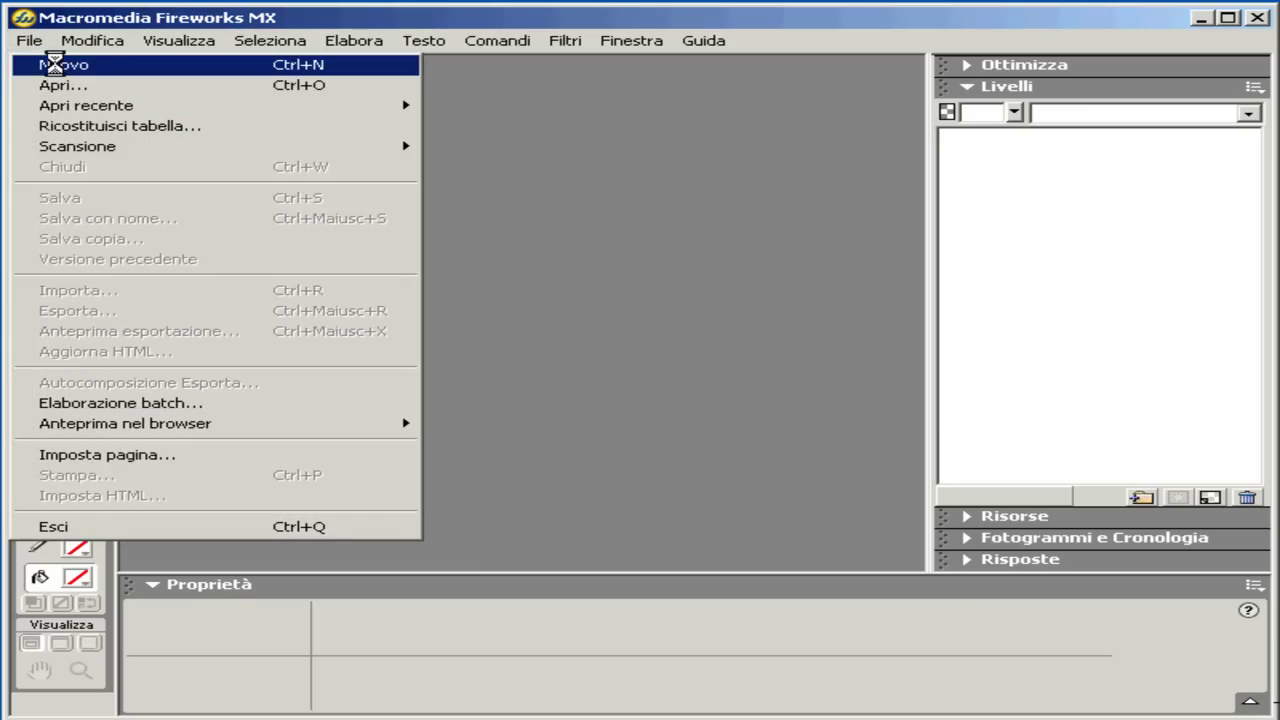
{"action": "left_click", "coordinate": [60, 66]}
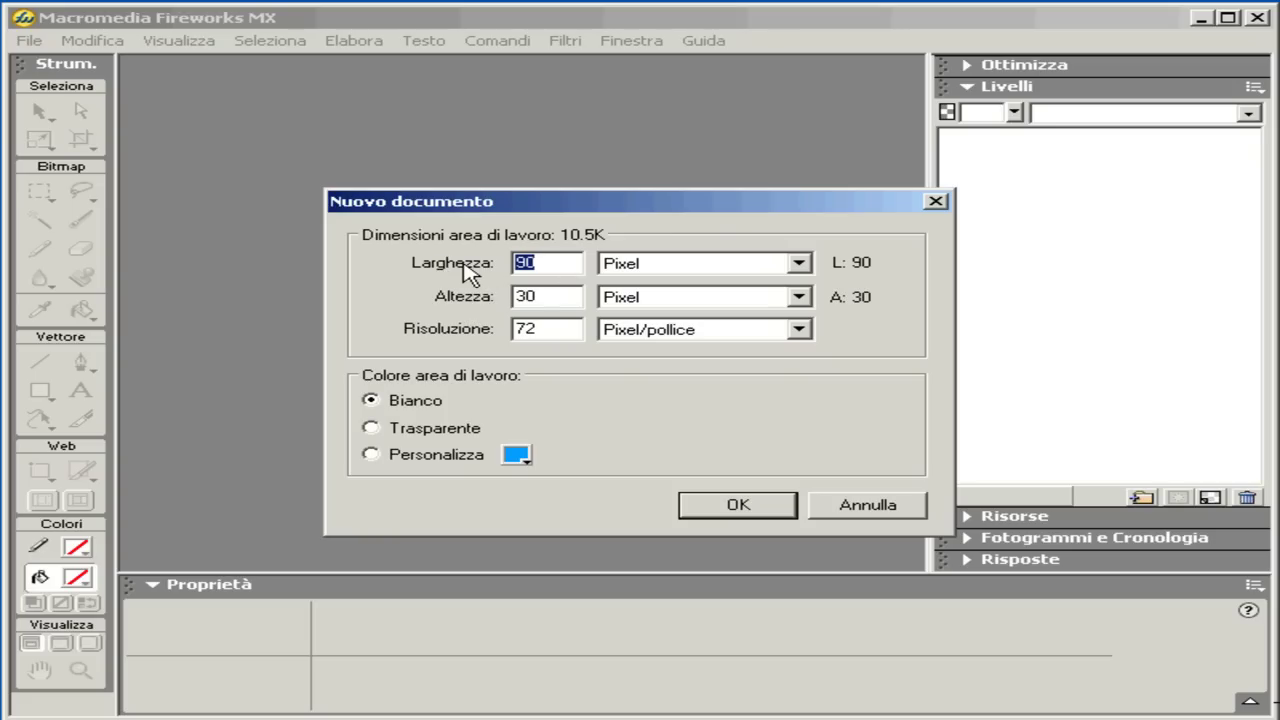
{"action": "type", "text": "400"}
{"action": "key", "text": "Tab"}
{"action": "type", "text": "200"}
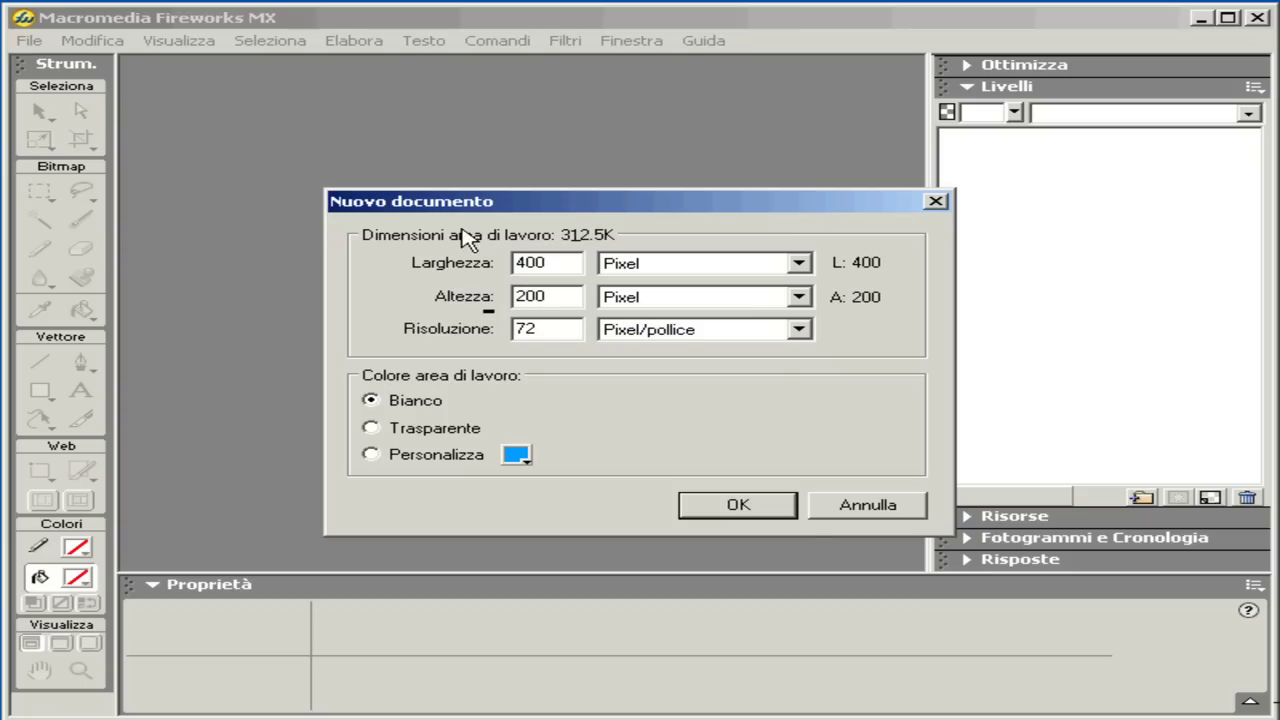
{"action": "left_click", "coordinate": [748, 506]}
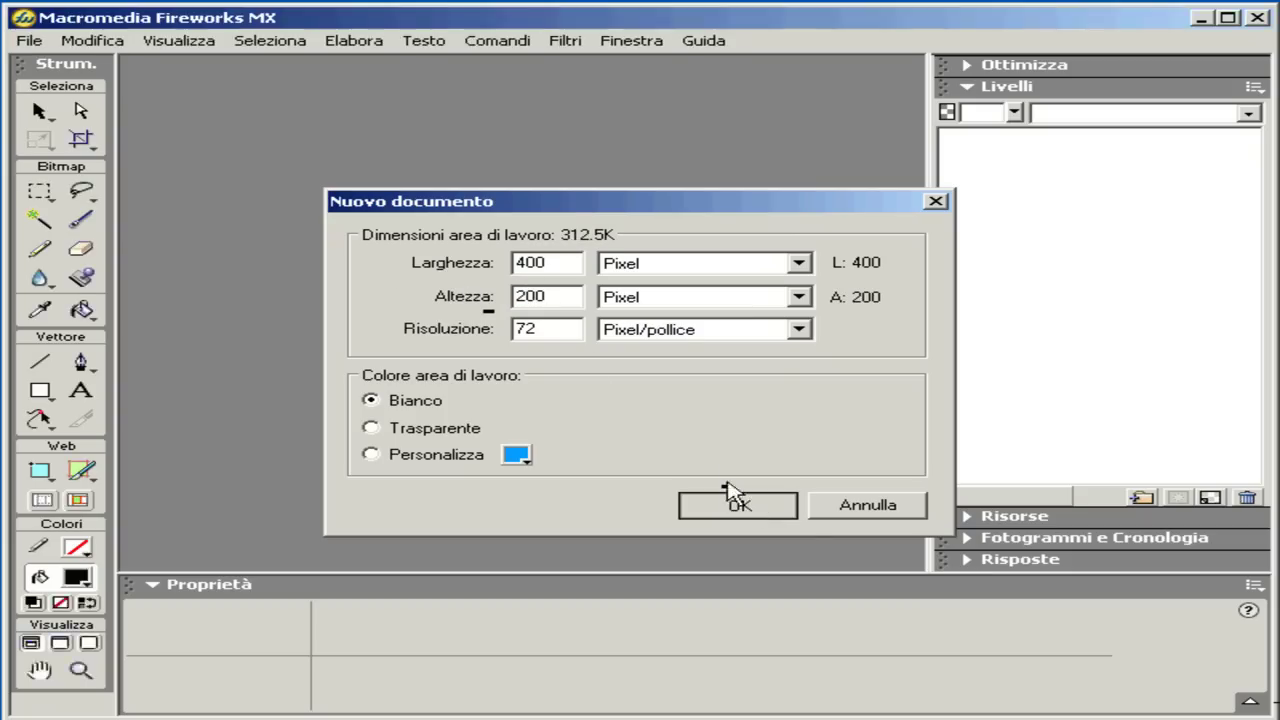
{"action": "left_click", "coordinate": [793, 71]}
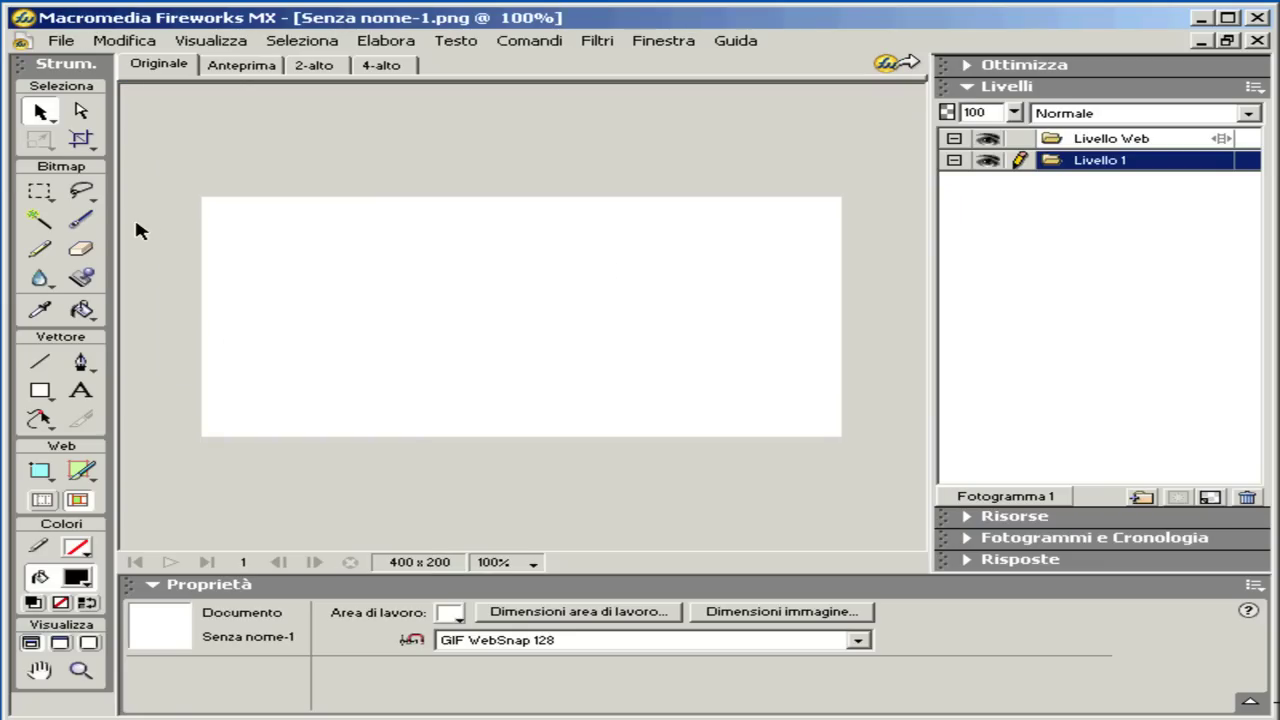
Add the text "Centro" near the canvas's upper-left corner in Arial, size 30, colour #333333
{"action": "left_click", "coordinate": [81, 393]}
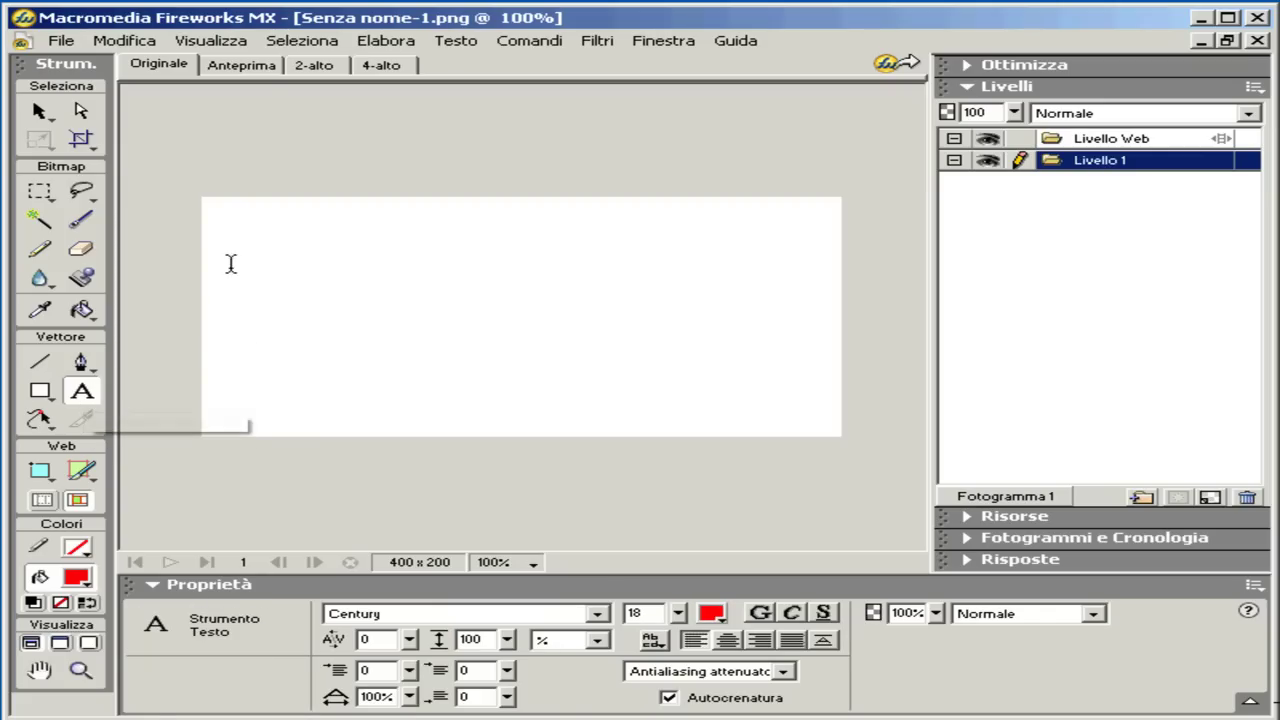
{"action": "left_click", "coordinate": [253, 230]}
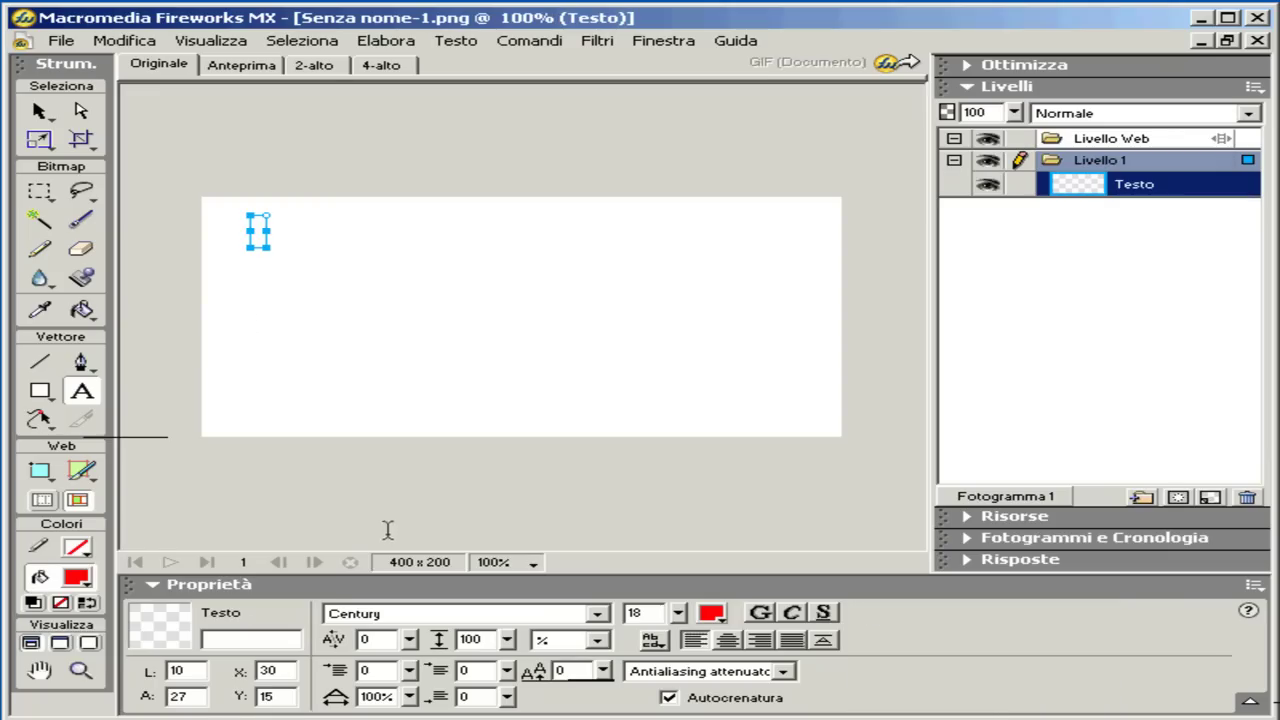
{"action": "left_click", "coordinate": [597, 613]}
{"action": "left_click_drag", "start_coordinate": [606, 300], "coordinate": [606, 254]}
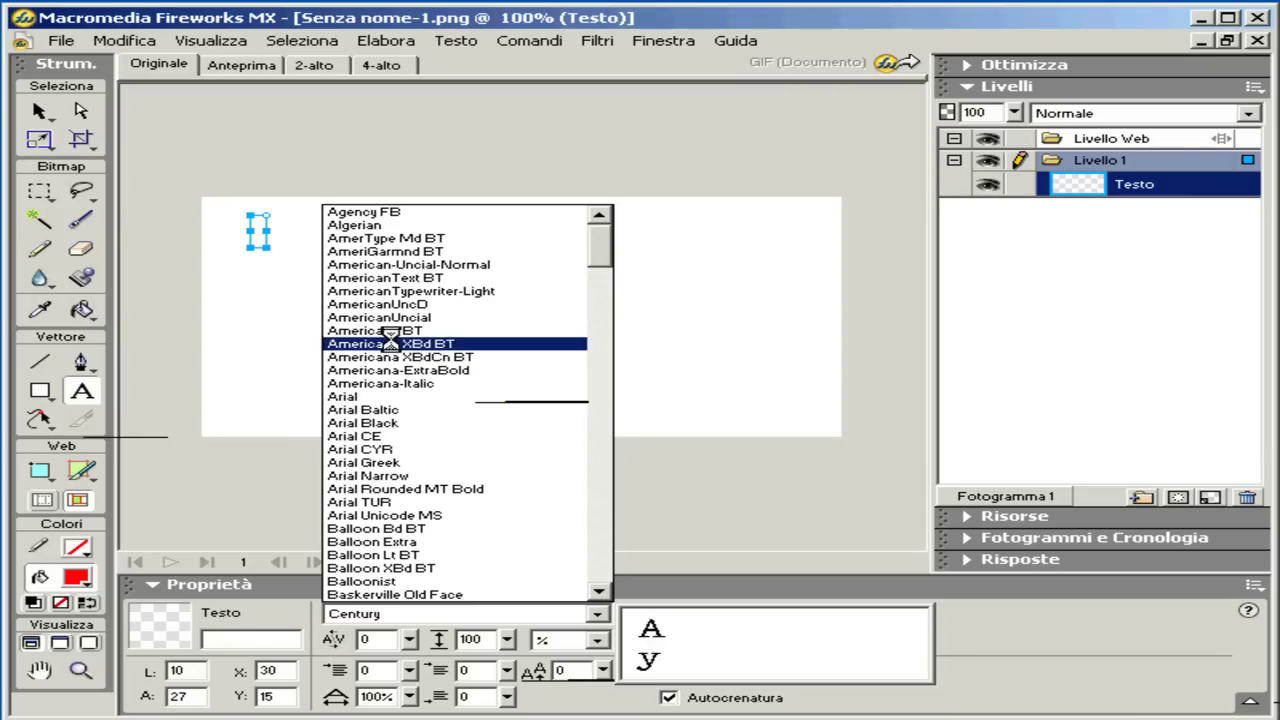
{"action": "left_click", "coordinate": [363, 397]}
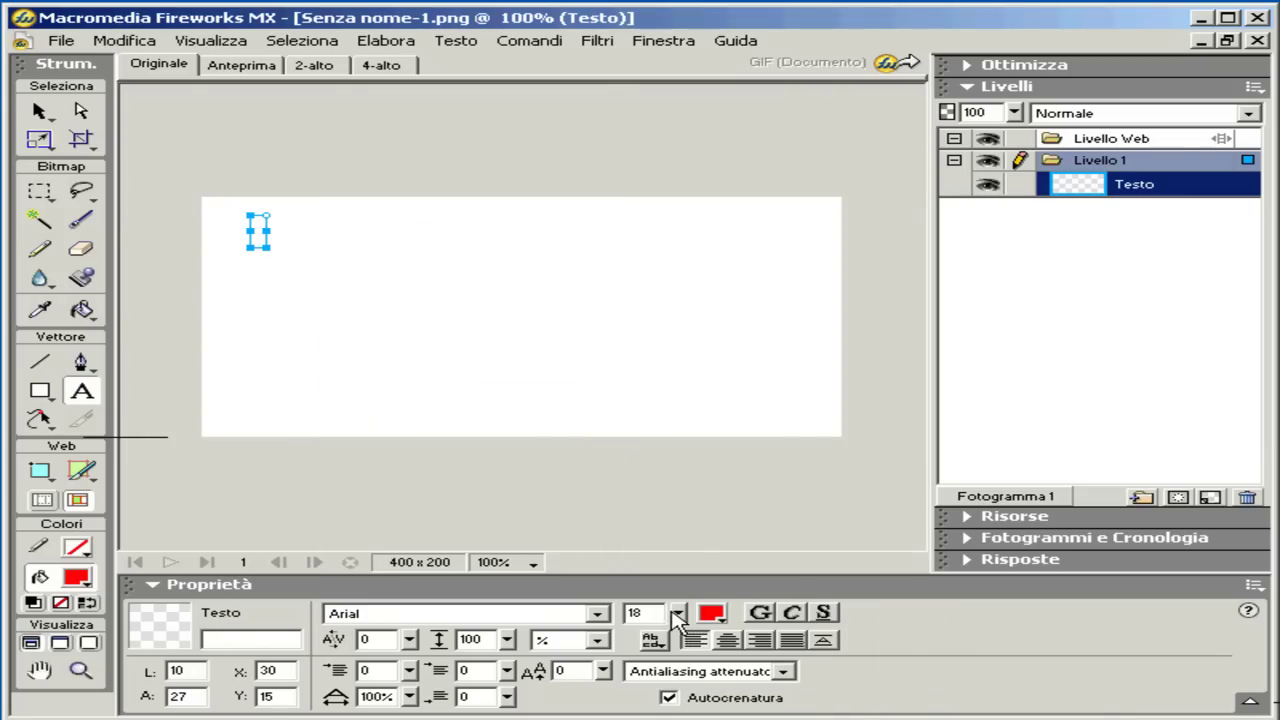
{"action": "mouse_move", "coordinate": [678, 613]}
{"action": "left_mouse_down"}
{"action": "mouse_move", "coordinate": [687, 587]}
{"action": "mouse_move", "coordinate": [686, 600]}
{"action": "left_mouse_up"}
{"action": "left_click", "coordinate": [712, 612]}
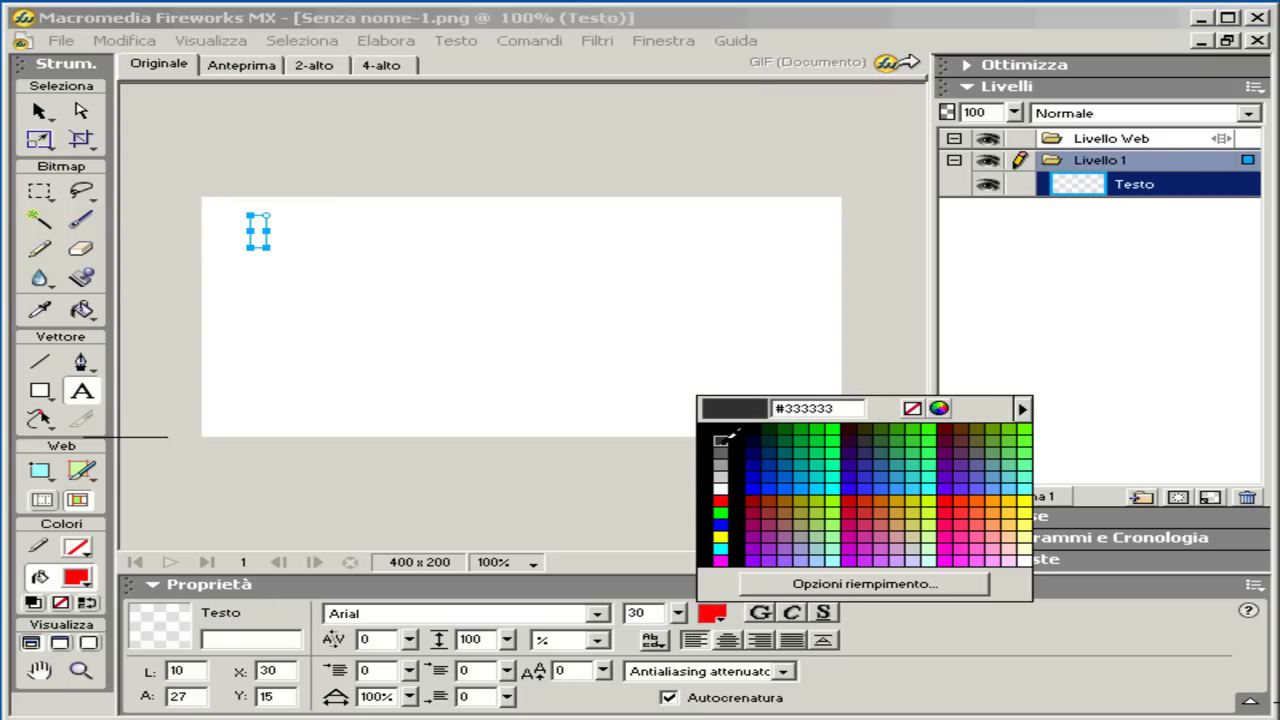
{"action": "left_click", "coordinate": [720, 440]}
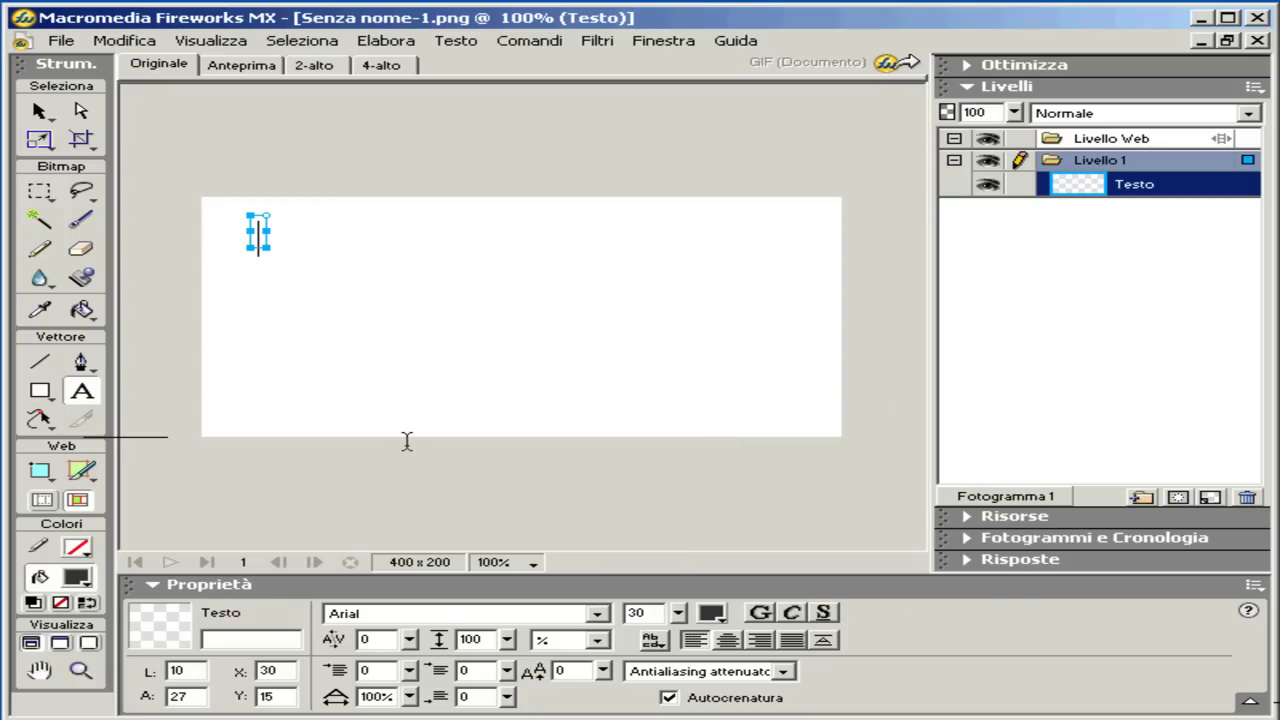
{"action": "type", "text": "|||"}
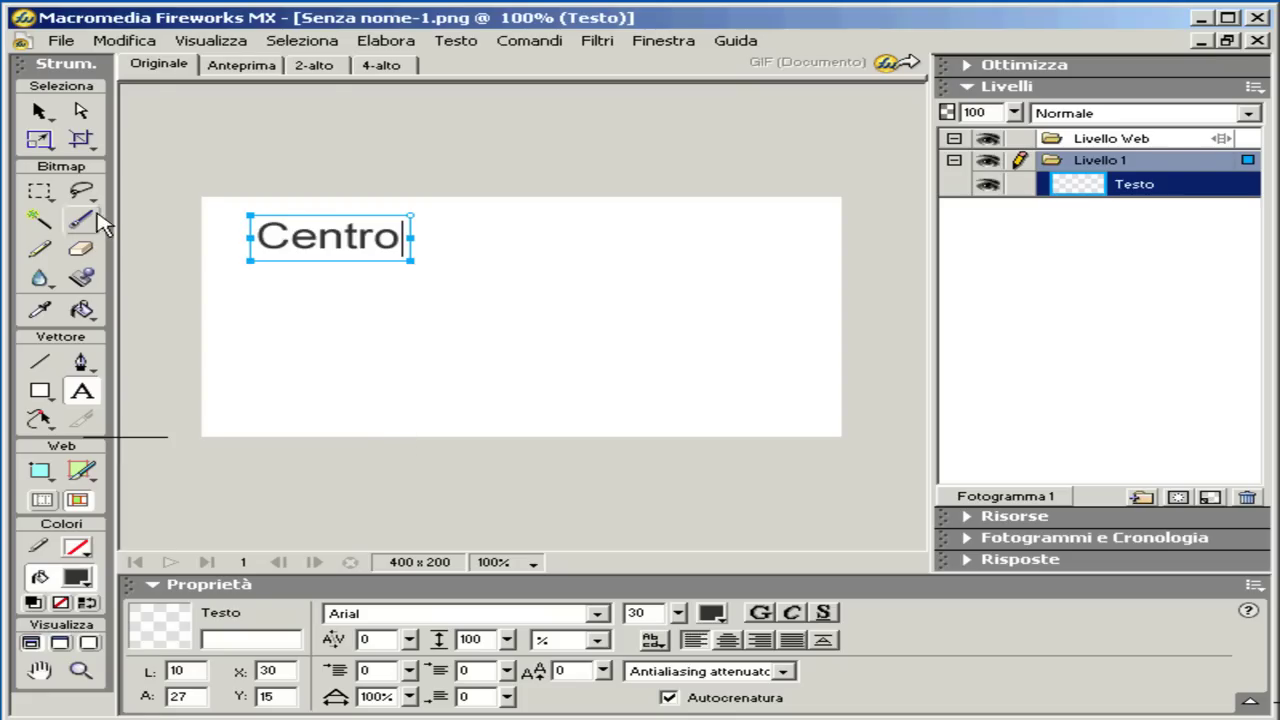
{"action": "left_click", "coordinate": [37, 111]}
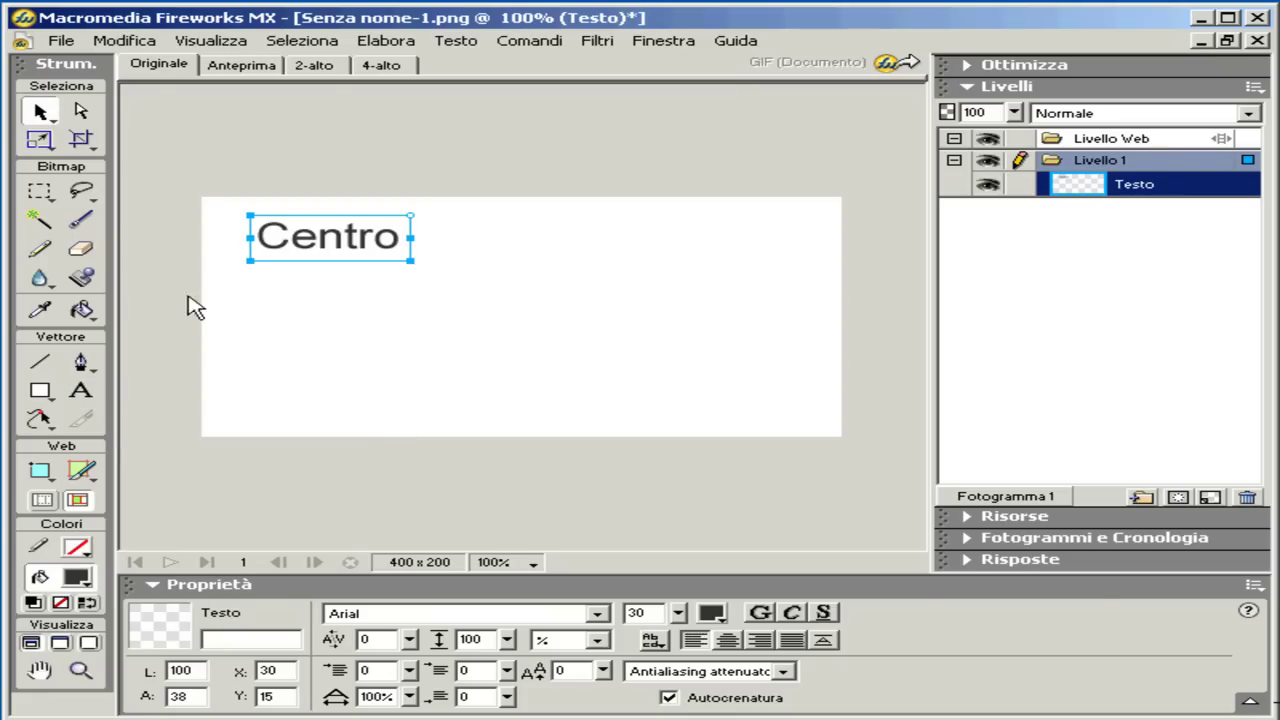
{"action": "left_click", "coordinate": [298, 336]}
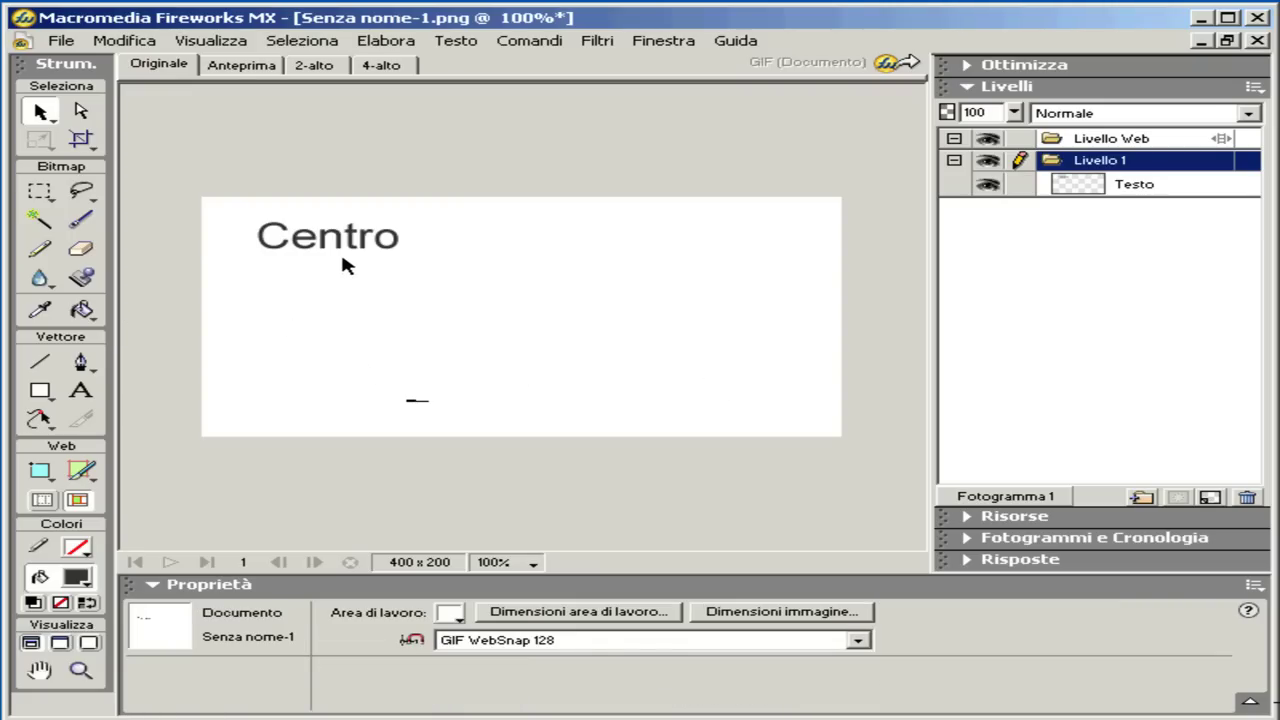
Add a separate text block reading "Multiservizi" in the lower right part of the canvas, at about X 144, Y 124
{"action": "left_click", "coordinate": [82, 398]}
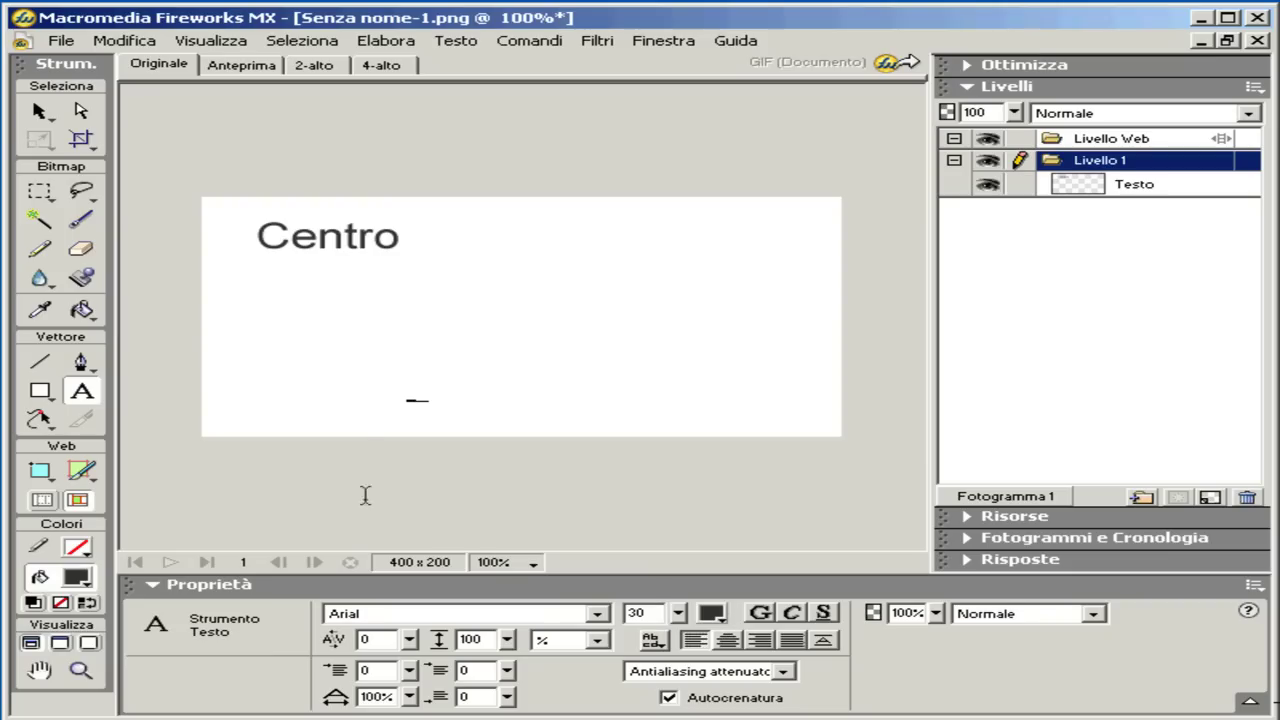
{"action": "left_click", "coordinate": [440, 370]}
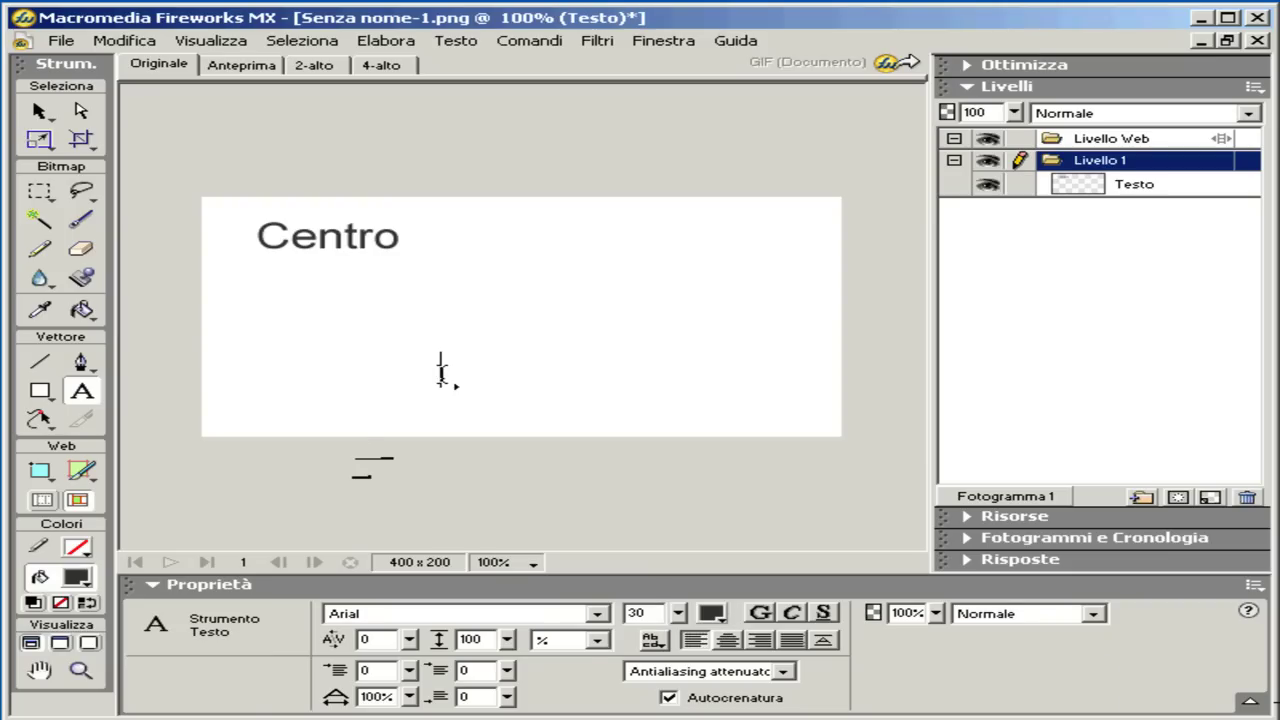
{"action": "type", "text": "Multiservizi"}
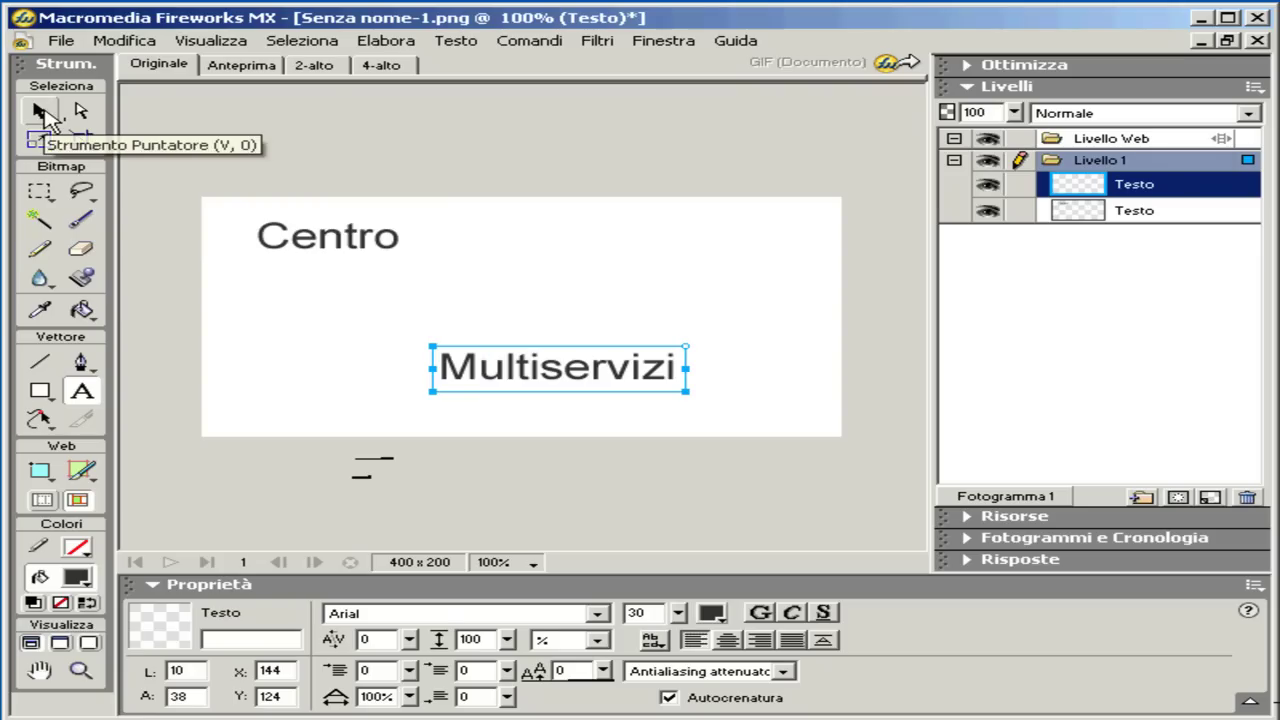
{"action": "left_click", "coordinate": [42, 112]}
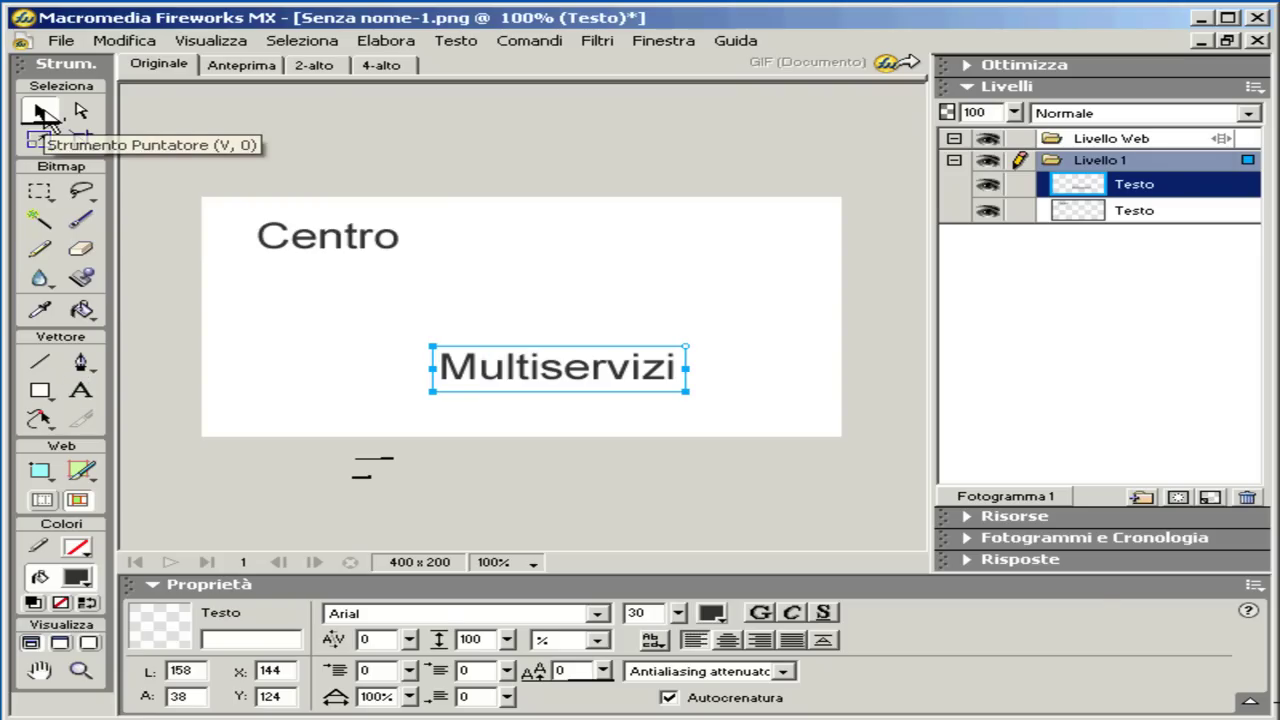
{"action": "left_click", "coordinate": [330, 333]}
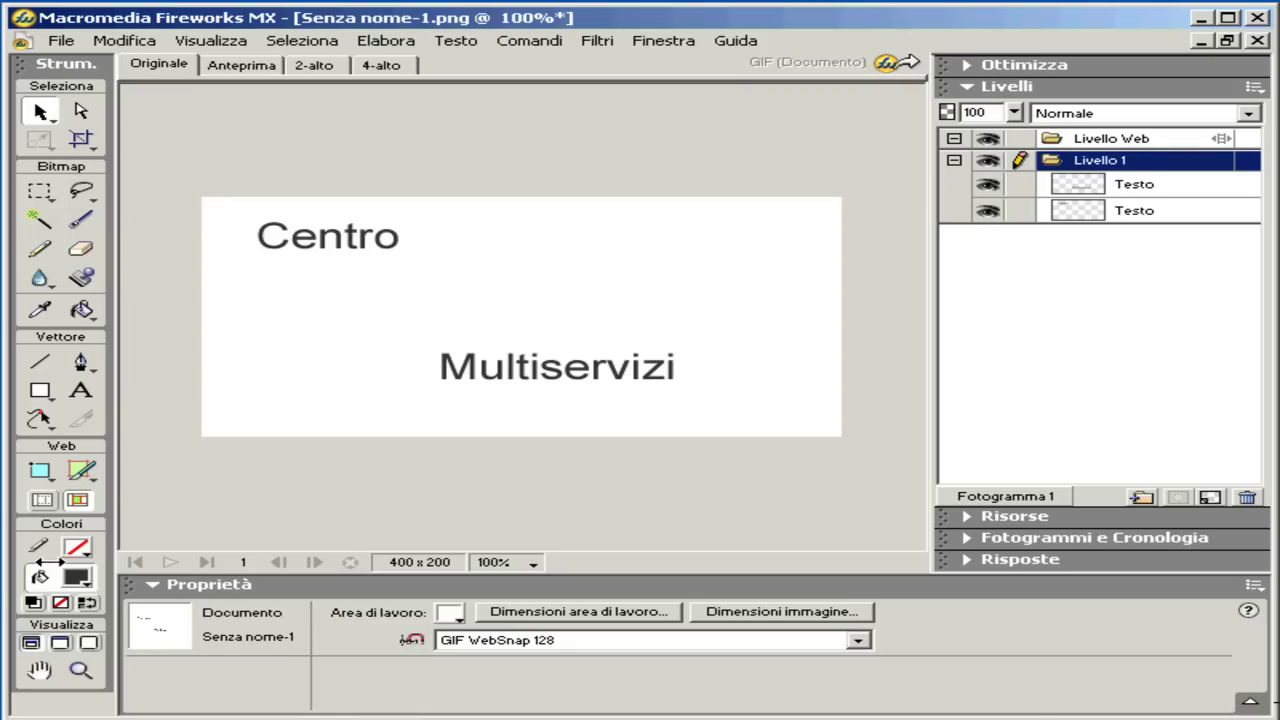
Add a third text block reading "Computers" between the other two words, at about X 22, Y 77
{"action": "left_click", "coordinate": [81, 391]}
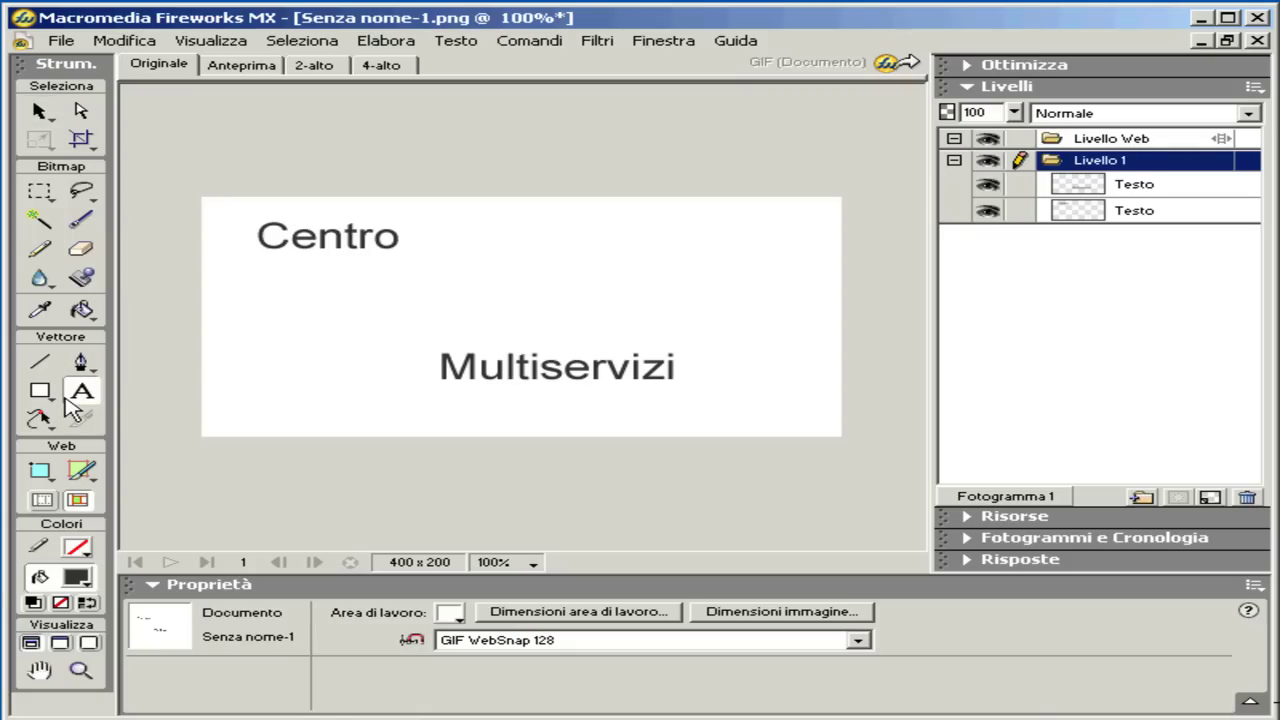
{"action": "left_click", "coordinate": [244, 312]}
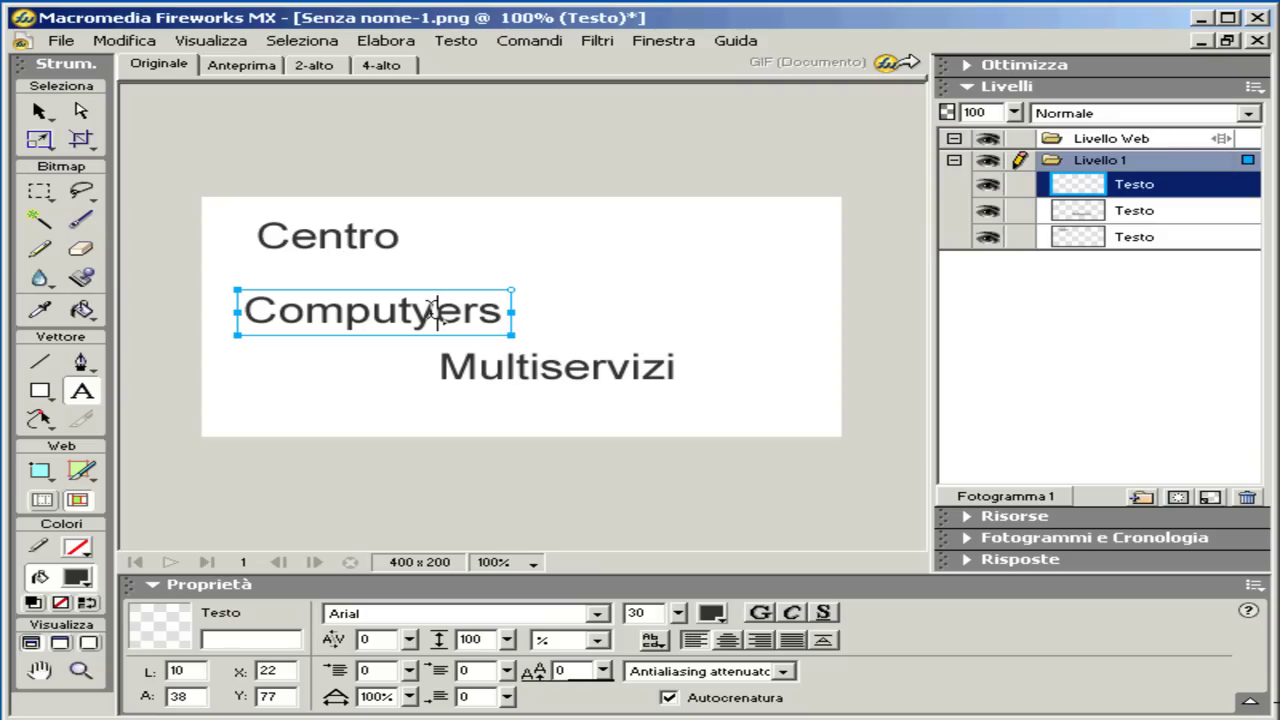
{"action": "key", "text": "Delete"}
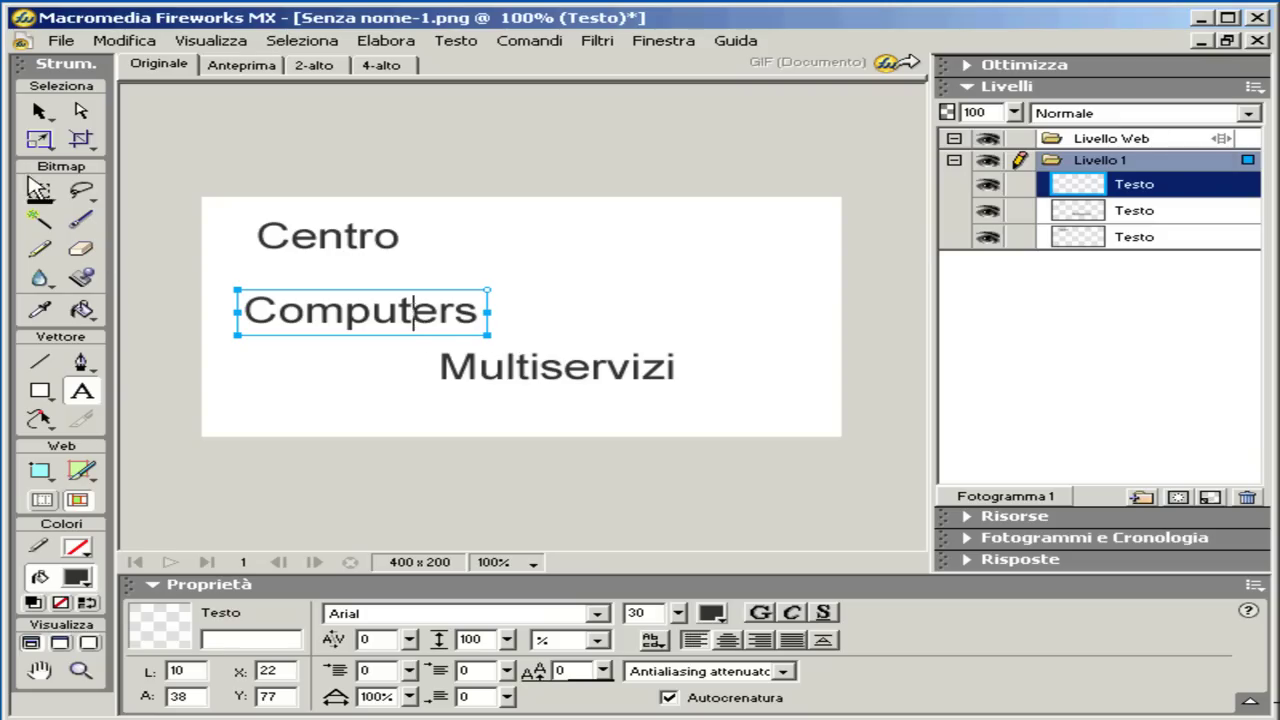
{"action": "left_click", "coordinate": [45, 117]}
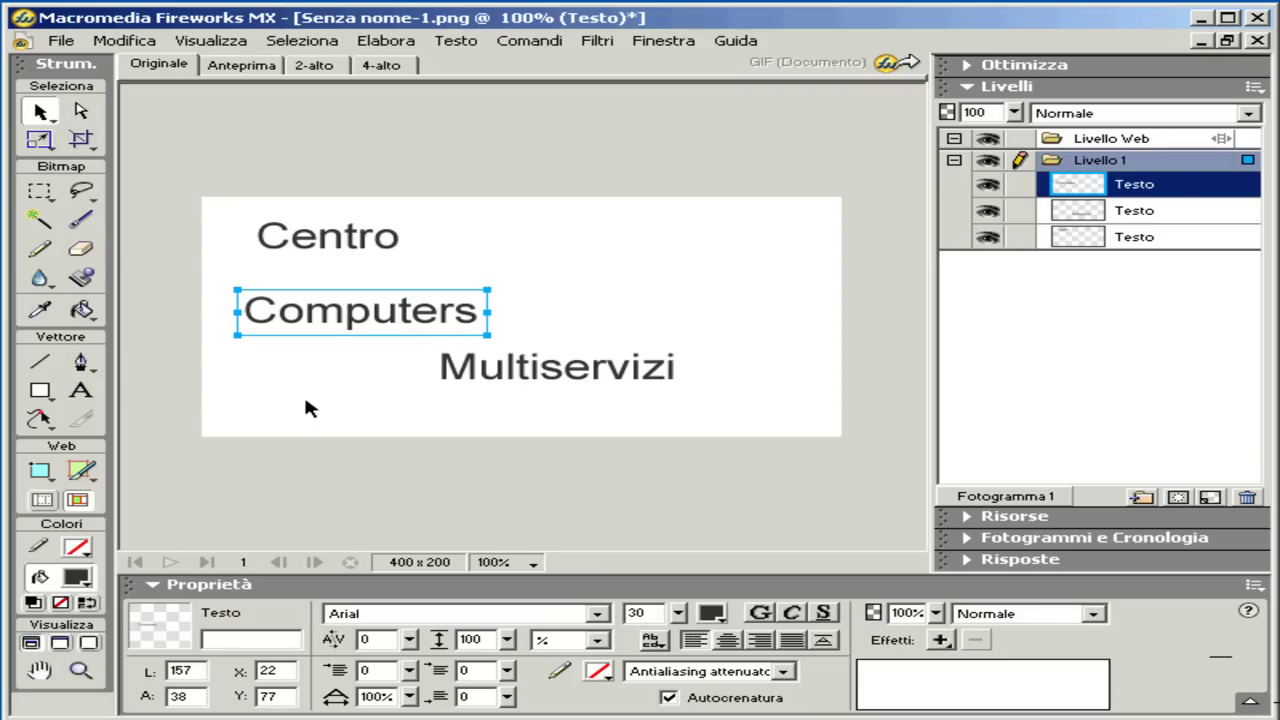
Recolour the "Computers" text to red #FF0000 and set its font to Balloon Extra
{"action": "left_click", "coordinate": [723, 620]}
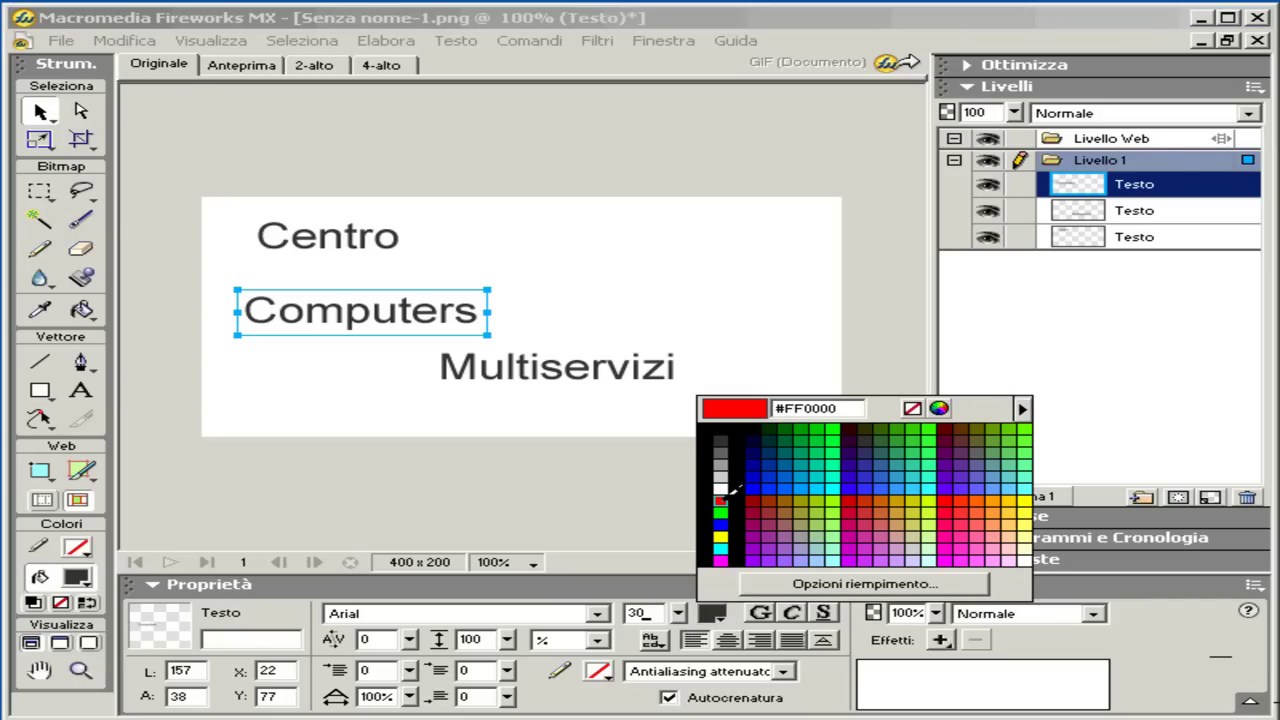
{"action": "left_click", "coordinate": [722, 500]}
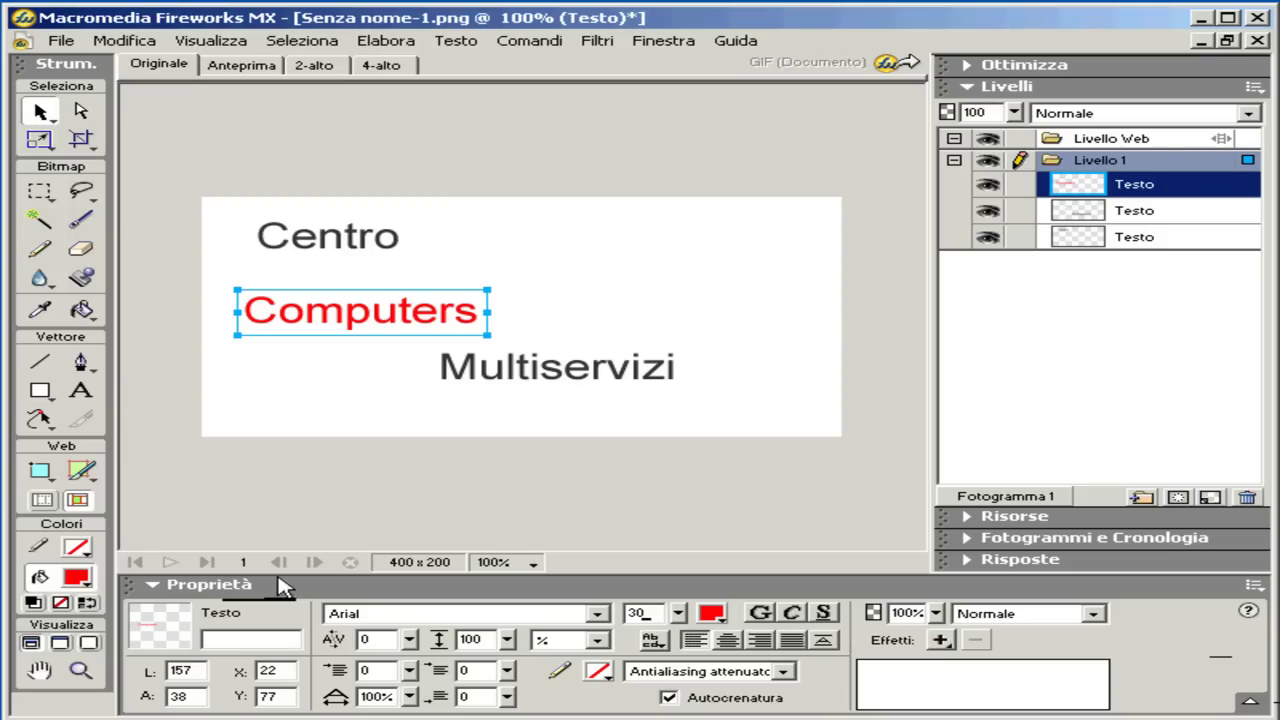
{"action": "left_click", "coordinate": [597, 613]}
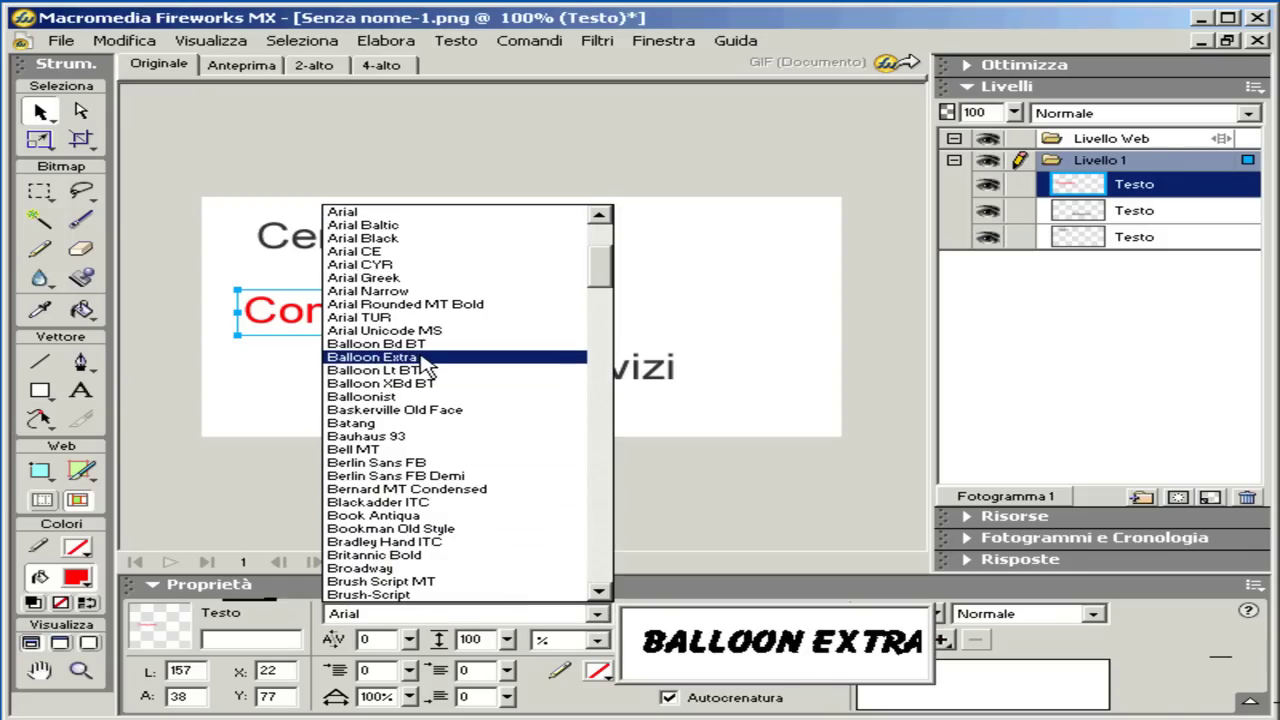
{"action": "left_click", "coordinate": [421, 357]}
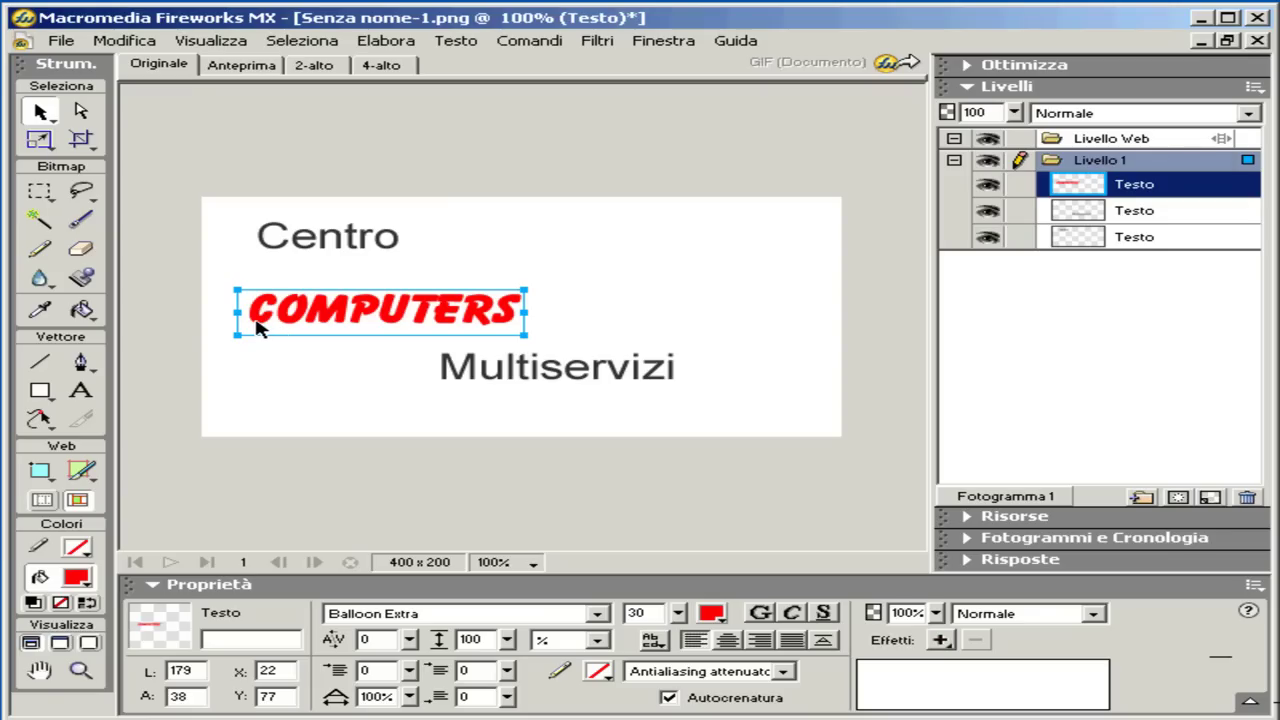
Enlarge only the initial "C" of the "Computers" text to size 48
{"action": "key", "text": "t"}
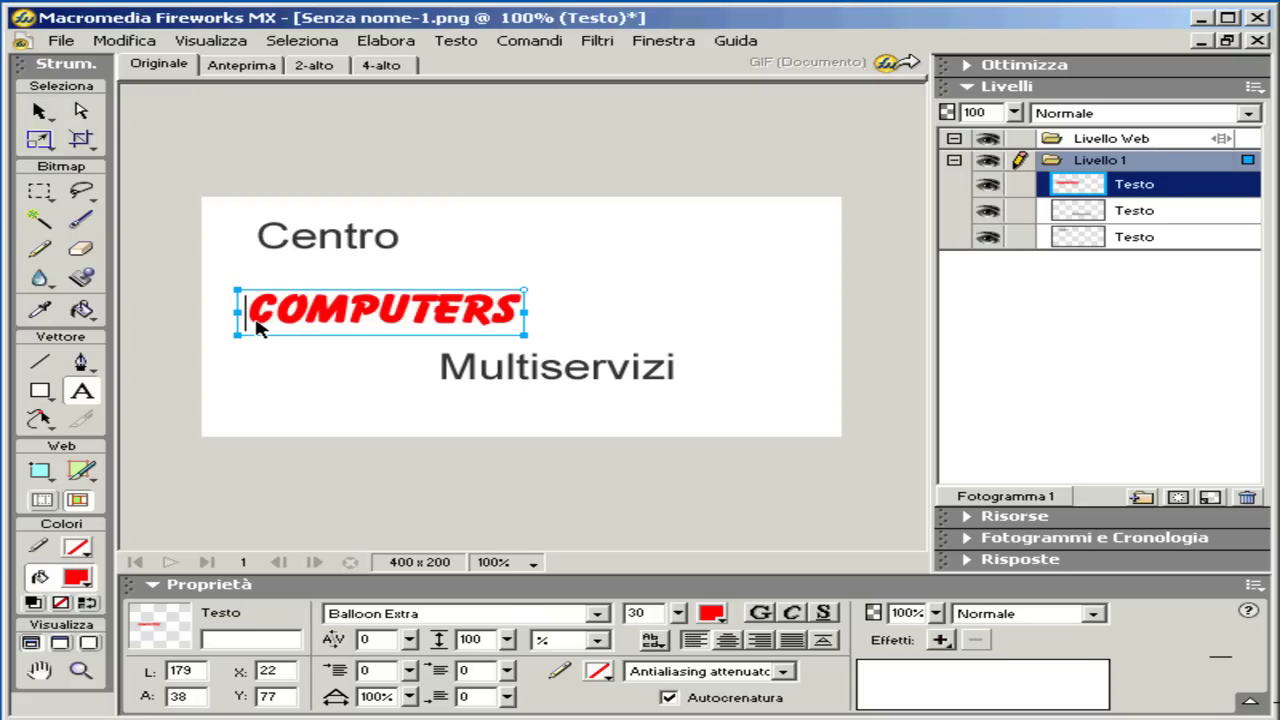
{"action": "left_click_drag", "start_coordinate": [248, 310], "coordinate": [272, 313]}
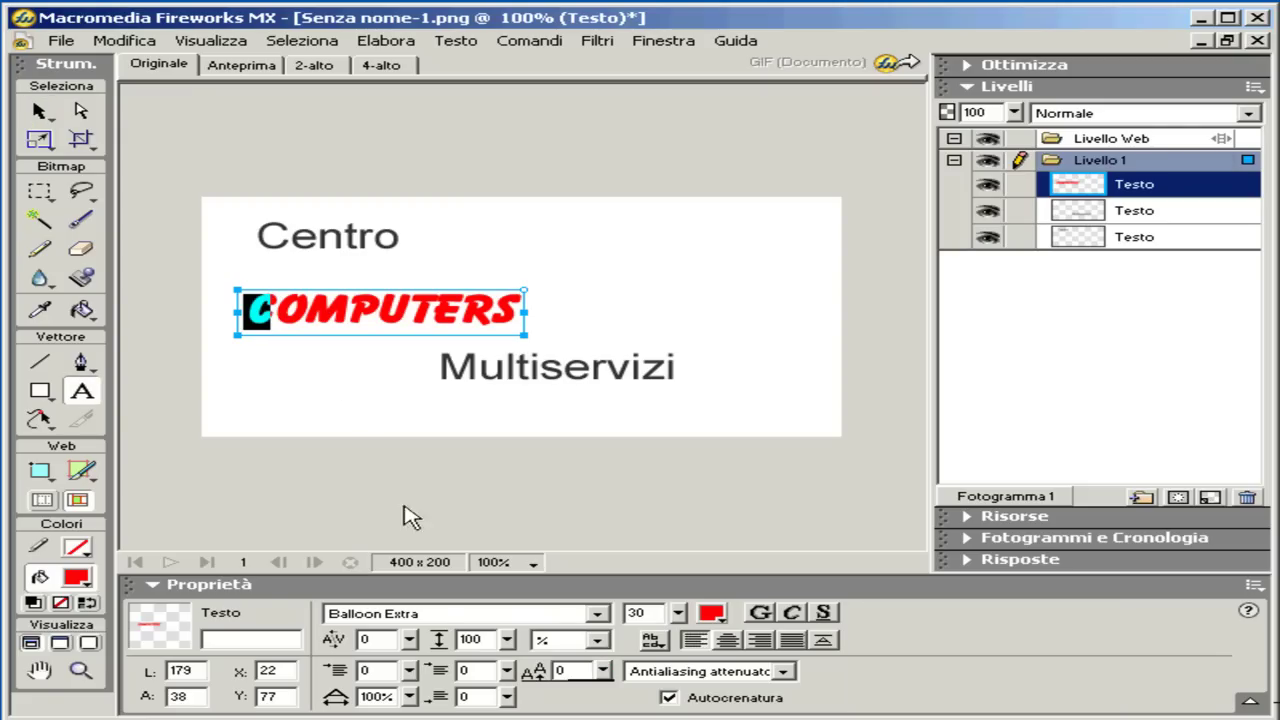
{"action": "left_click_drag", "start_coordinate": [679, 613], "coordinate": [690, 590]}
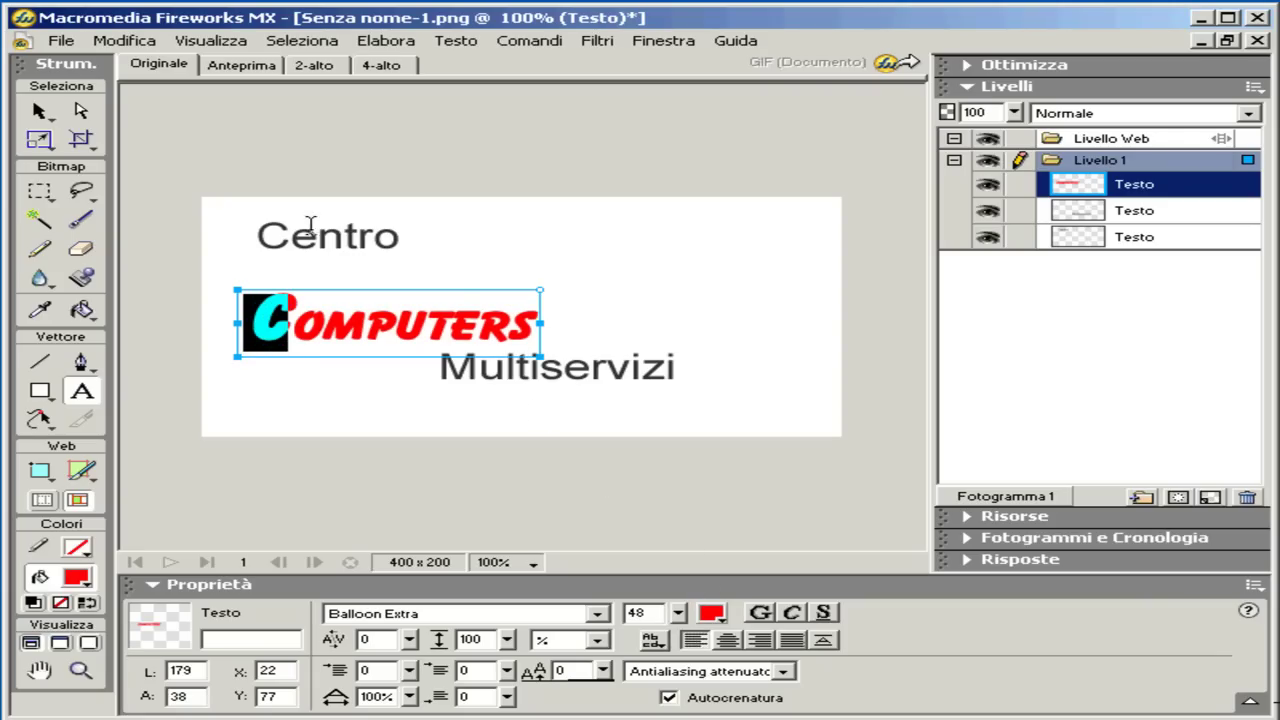
Give the whole "Computers" text block a dark grey outline
{"action": "left_click", "coordinate": [34, 116]}
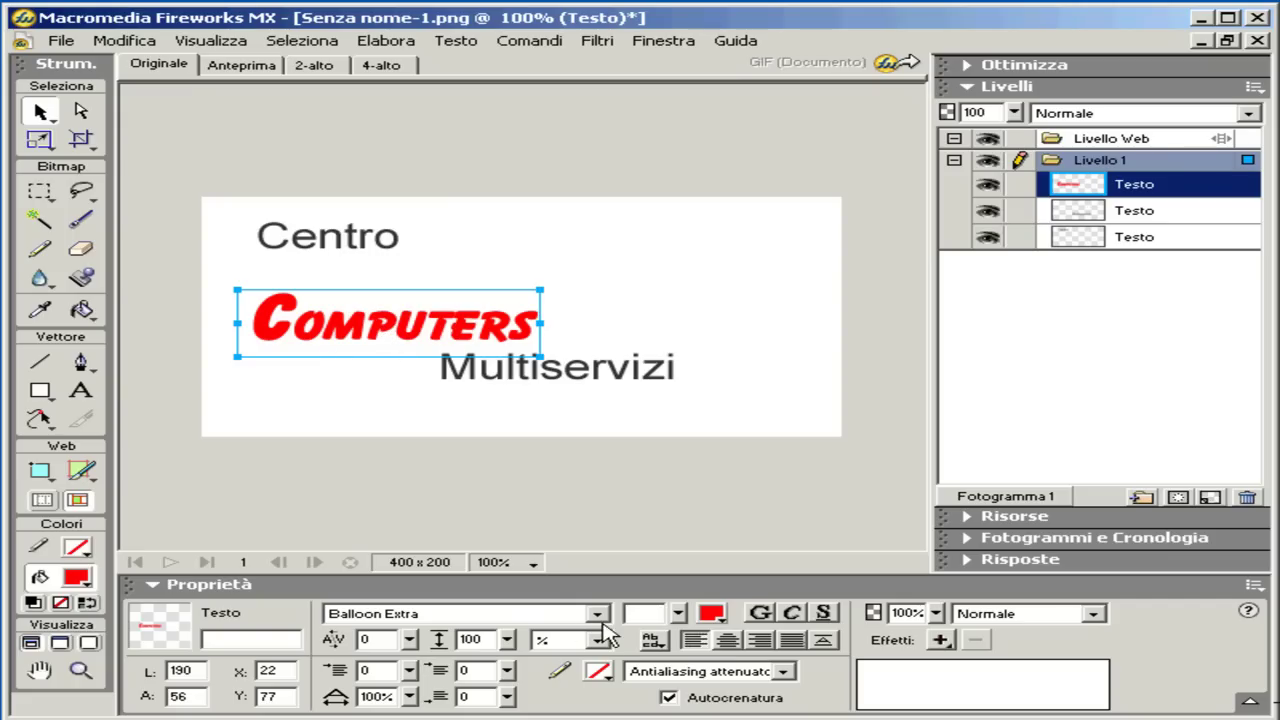
{"action": "left_click", "coordinate": [599, 671]}
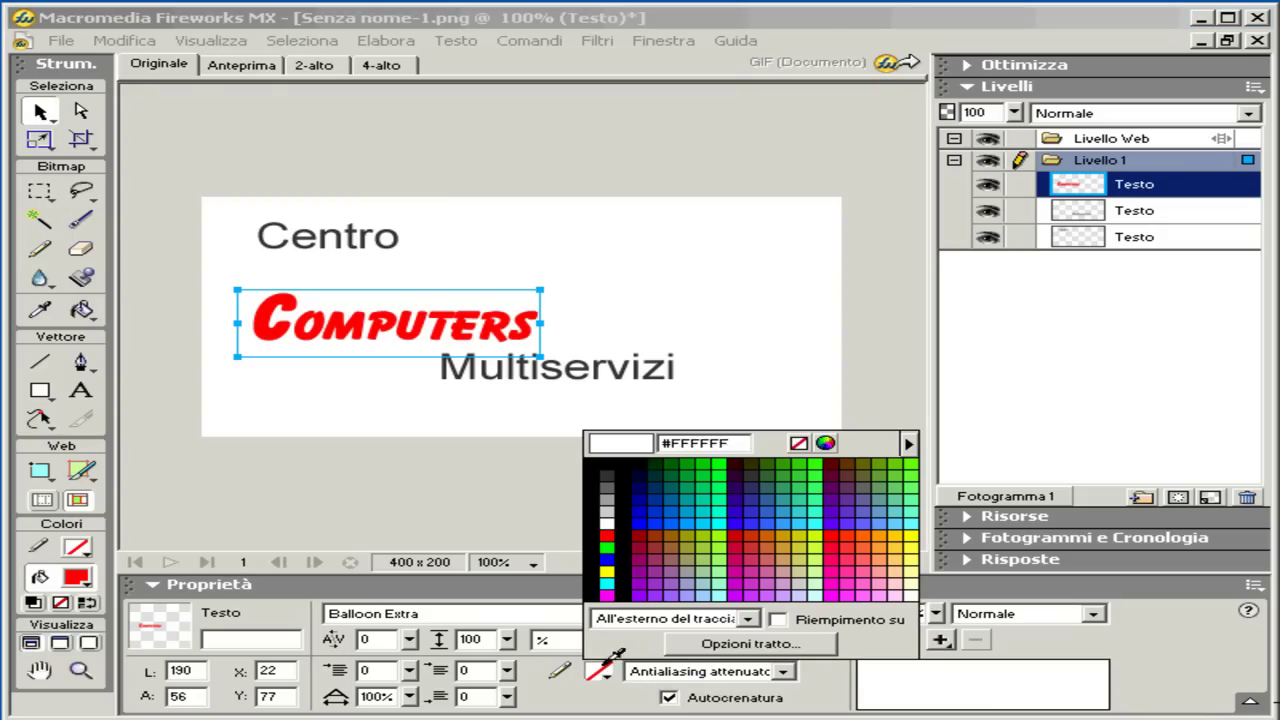
{"action": "left_click", "coordinate": [607, 470]}
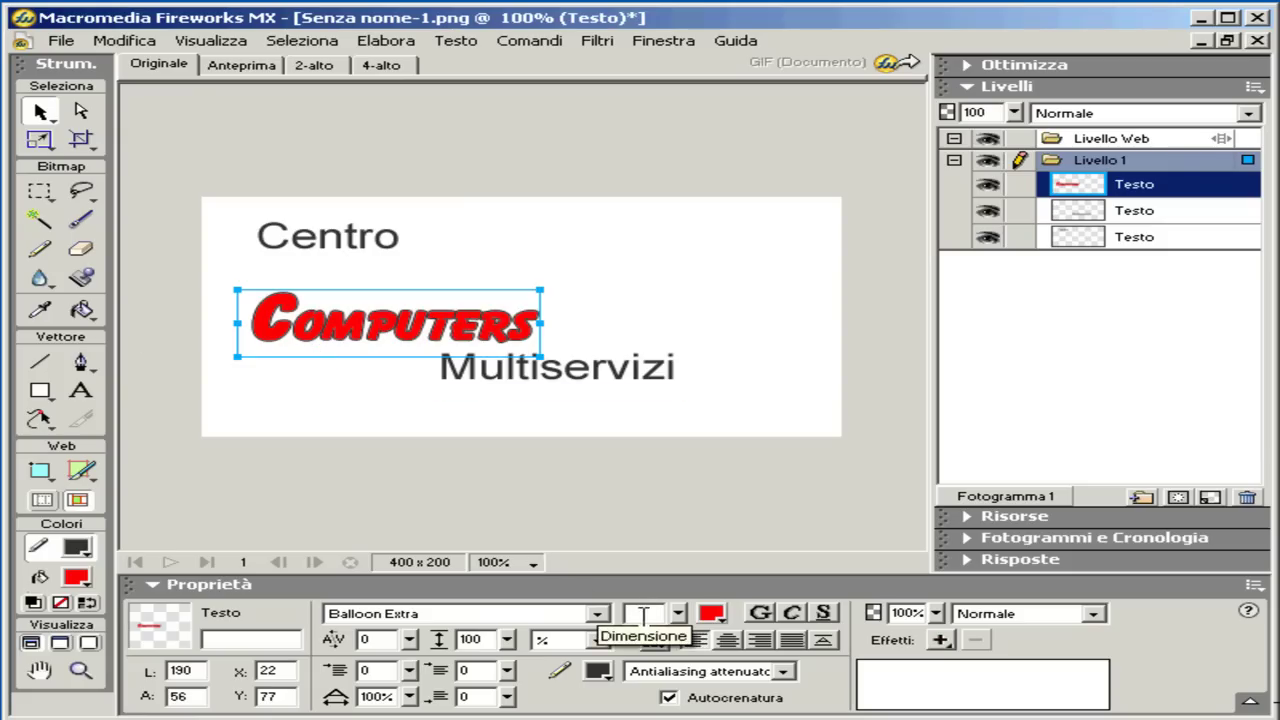
Scale the "Computers" text up to about 353 x 104 pixels so it spans most of the canvas width
{"action": "left_click", "coordinate": [38, 143]}
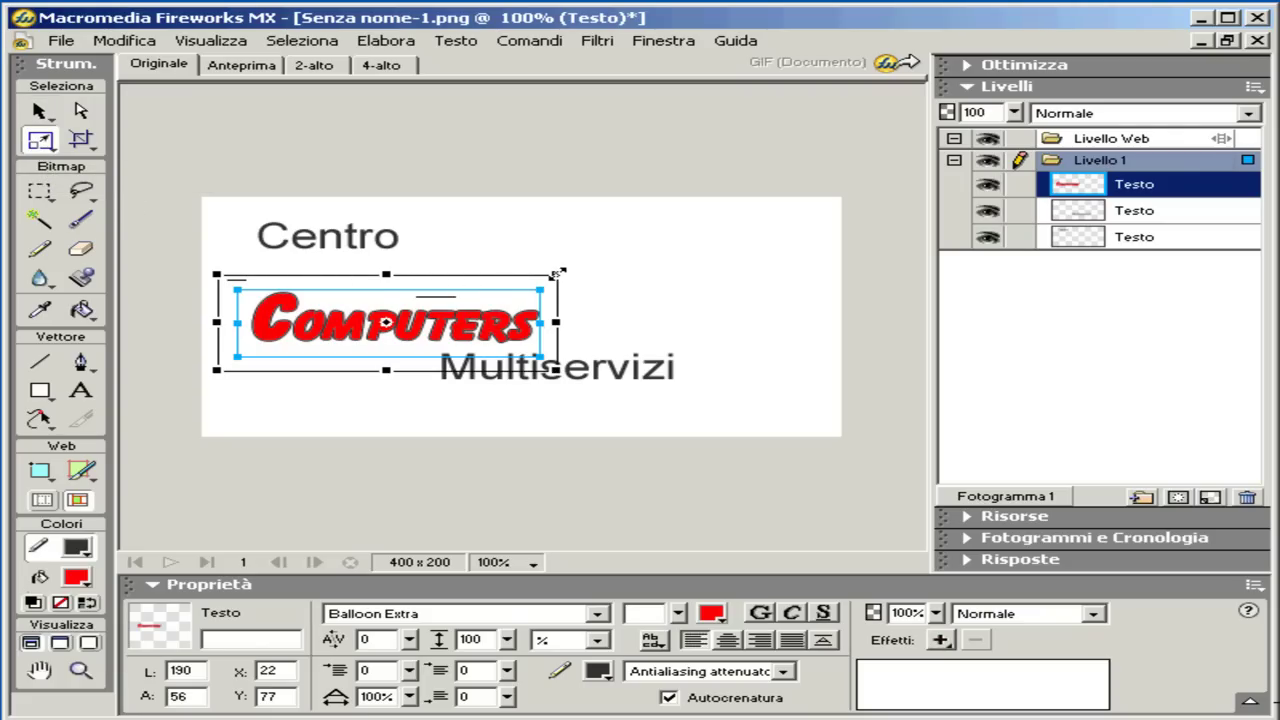
{"action": "left_click_drag", "start_coordinate": [556, 273], "coordinate": [755, 201]}
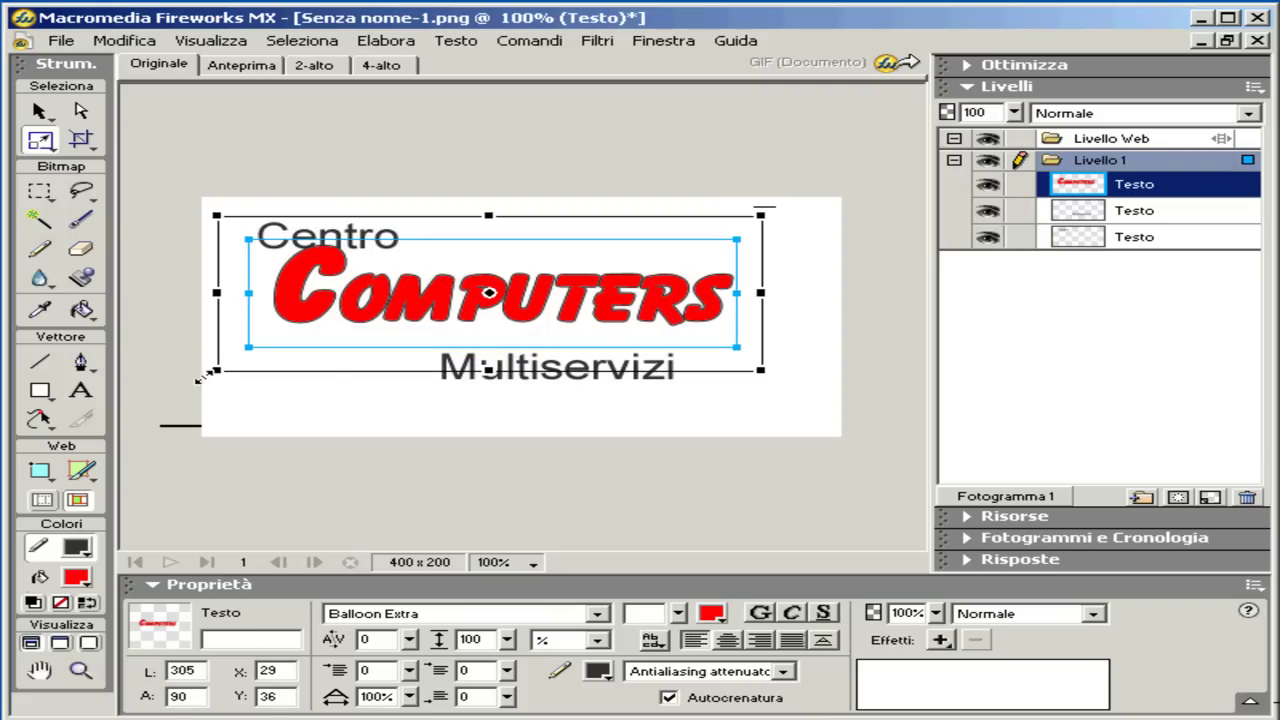
{"action": "left_click_drag", "start_coordinate": [212, 372], "coordinate": [138, 400]}
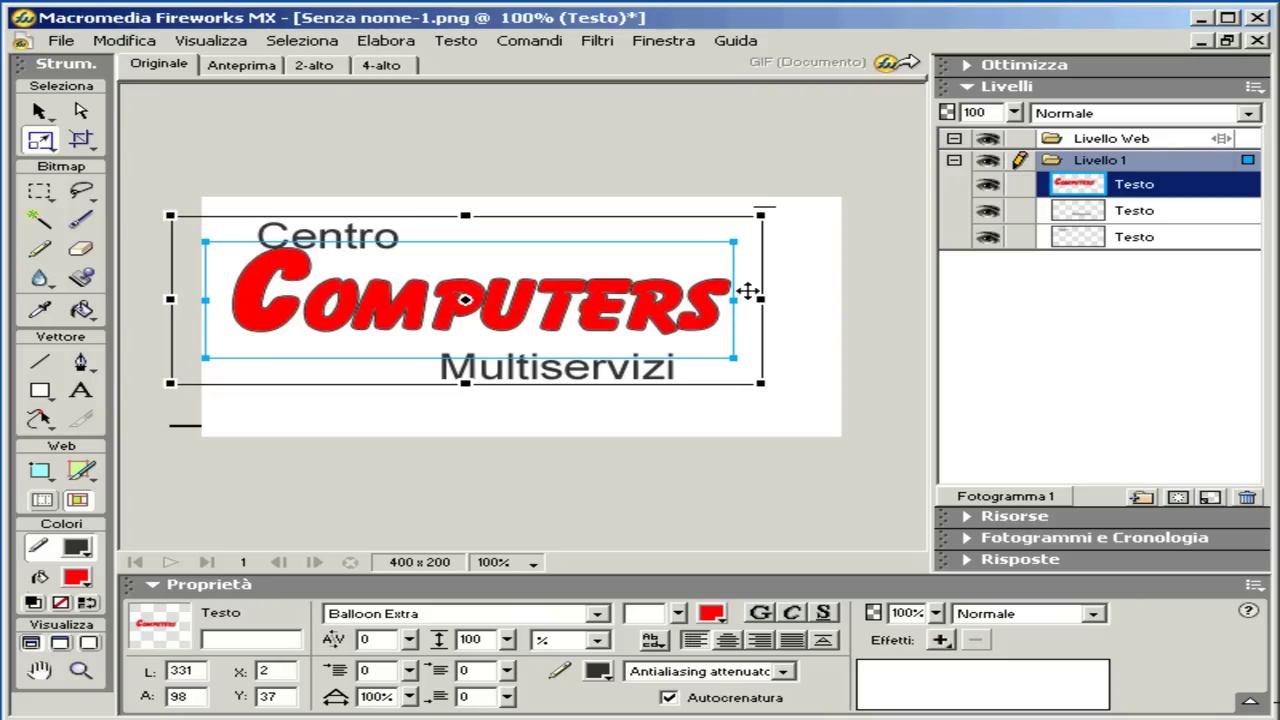
{"action": "left_click_drag", "start_coordinate": [760, 382], "coordinate": [802, 401]}
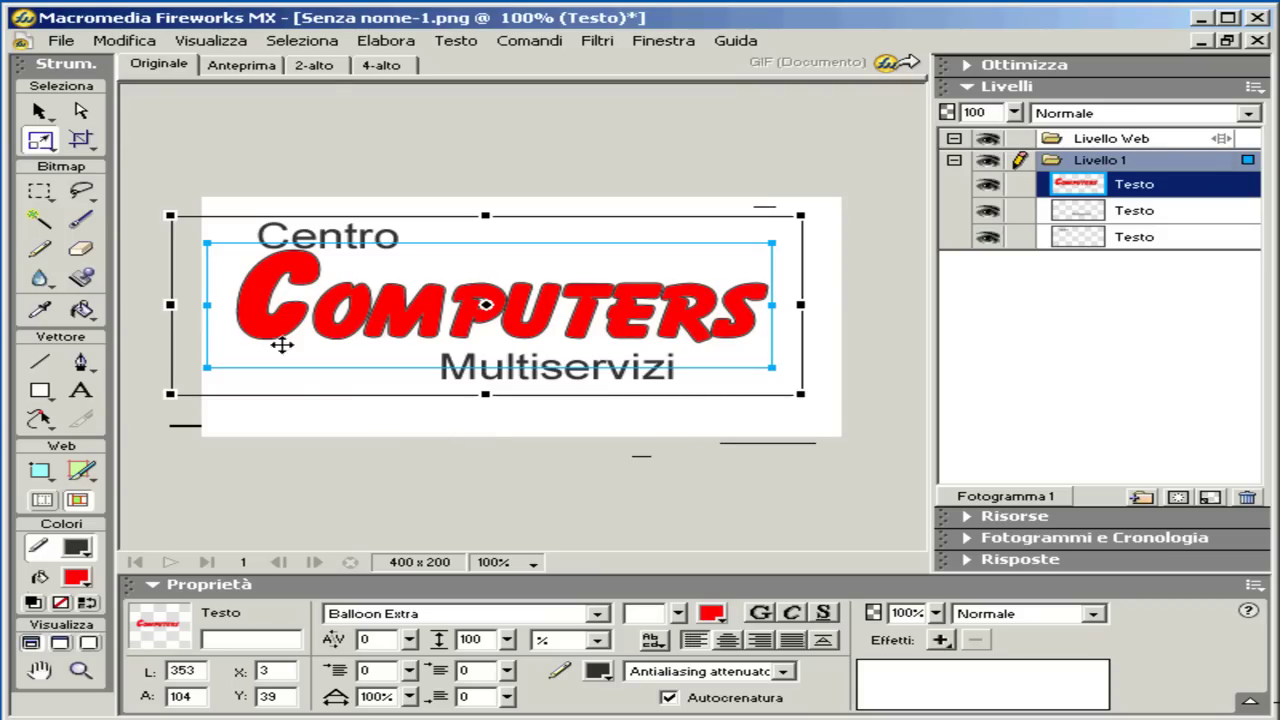
Move the "Centro" text just above "Computers", beside its large initial, to about X 80, Y 34
{"action": "left_click", "coordinate": [44, 111]}
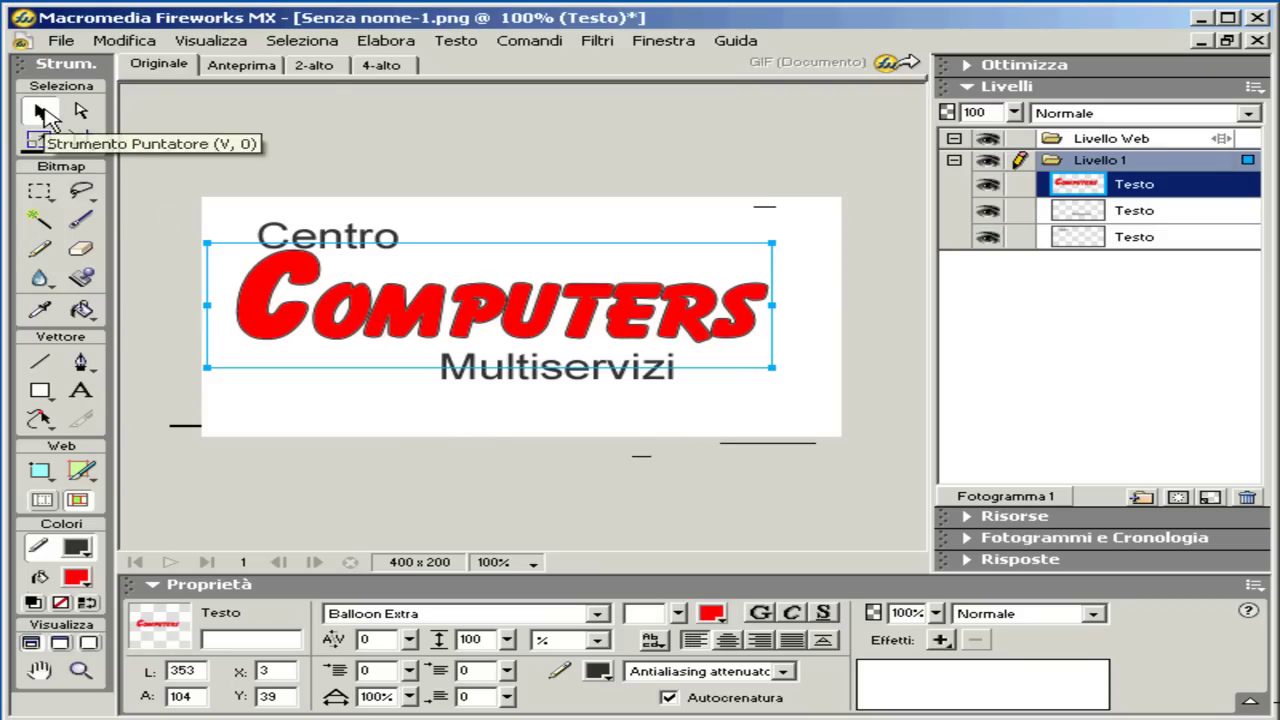
{"action": "left_click_drag", "start_coordinate": [337, 228], "coordinate": [417, 250]}
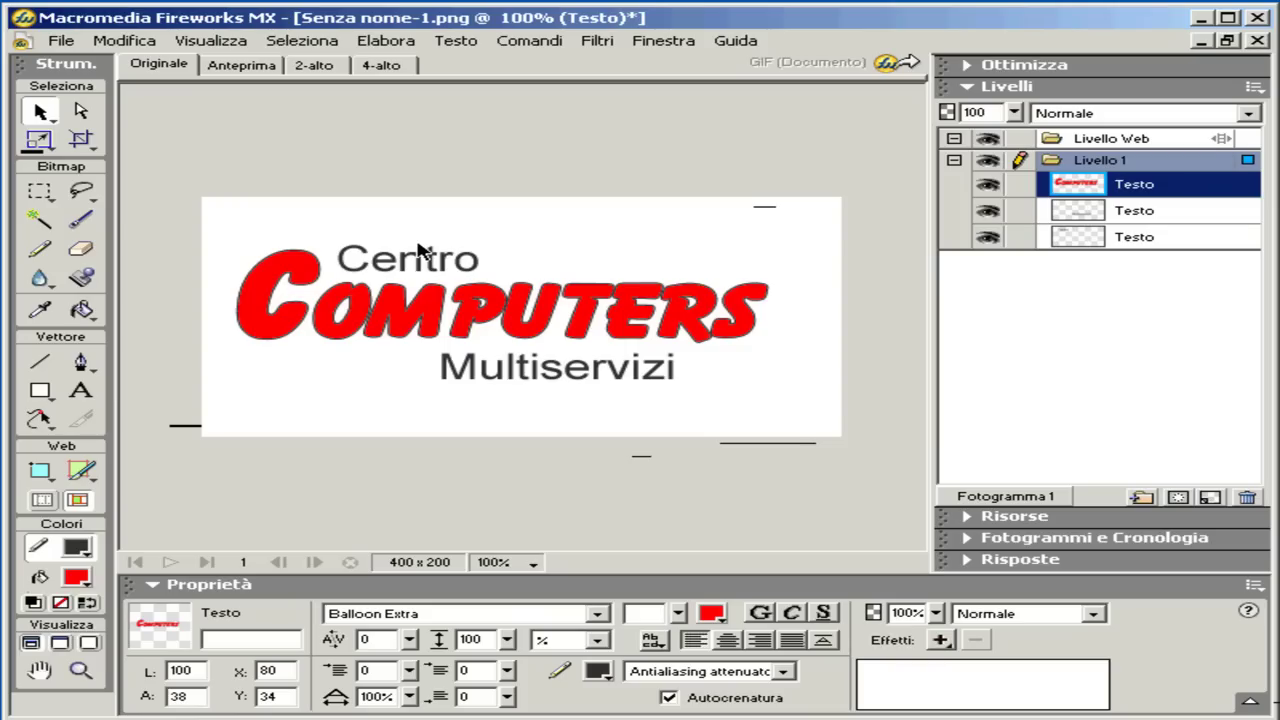
{"action": "left_click", "coordinate": [450, 262]}
{"action": "left_click", "coordinate": [470, 312], "text": "shift"}
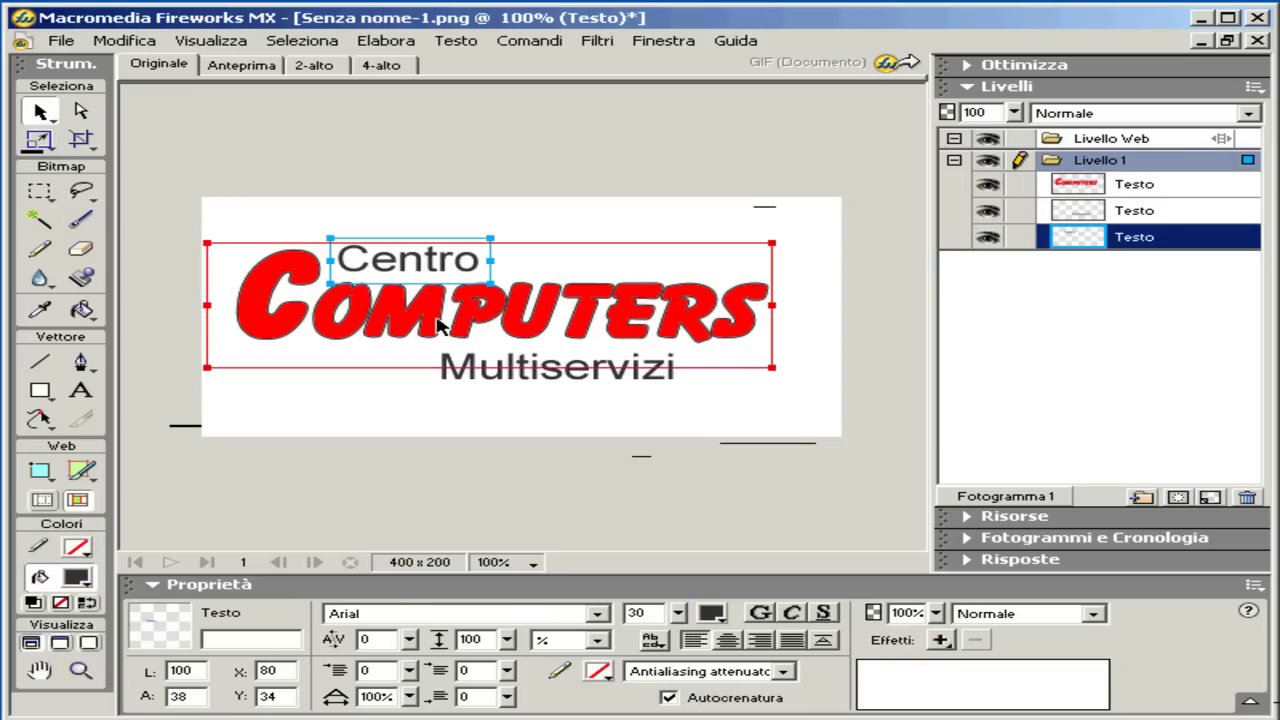
Scale the "Computers" text down slightly to about 328 x 97 pixels
{"action": "left_click", "coordinate": [435, 322]}
{"action": "left_click", "coordinate": [40, 140]}
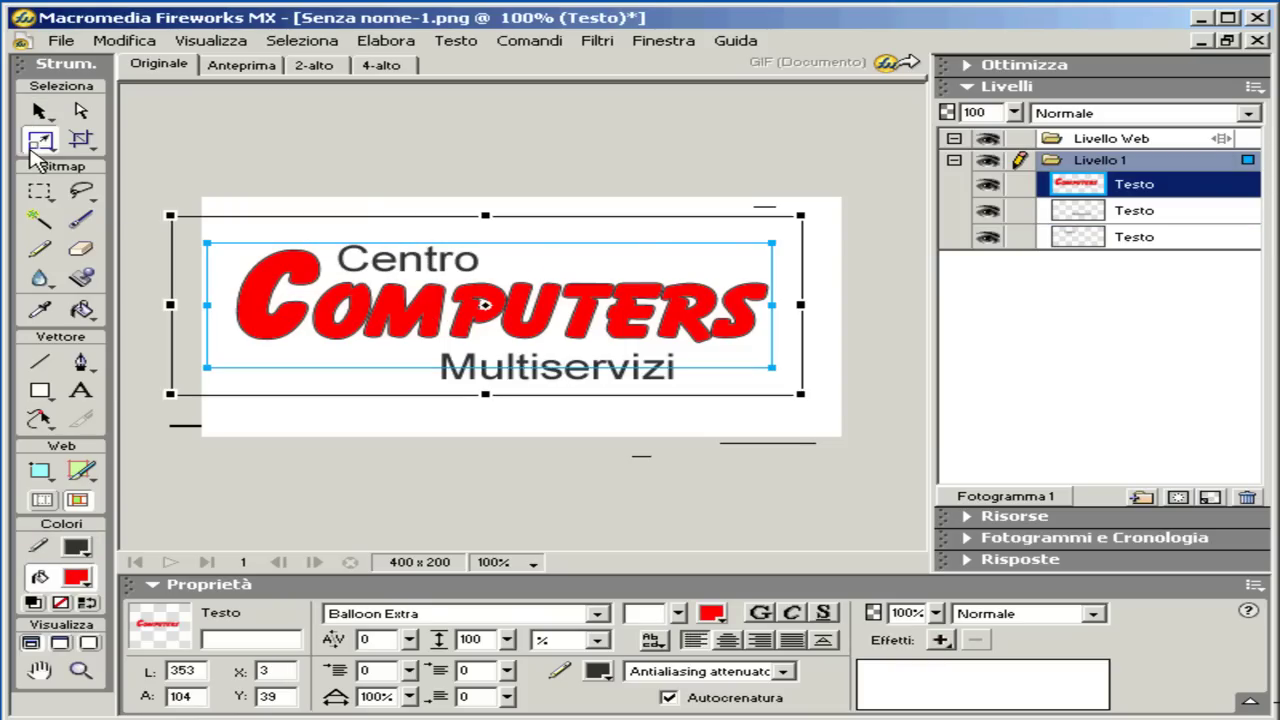
{"action": "left_click_drag", "start_coordinate": [801, 215], "coordinate": [757, 227]}
{"action": "key", "text": "Return"}
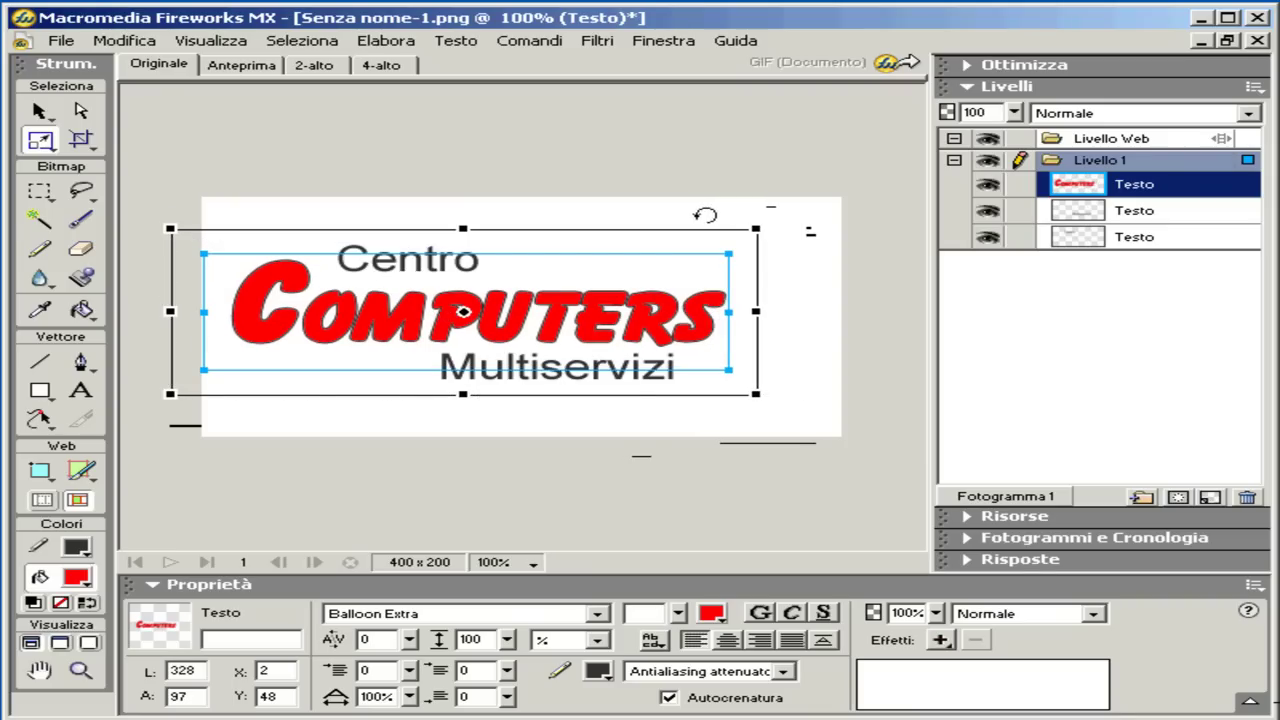
Move the "Centro" text closer to the large "C", at about X 72, Y 42
{"action": "left_click", "coordinate": [40, 112]}
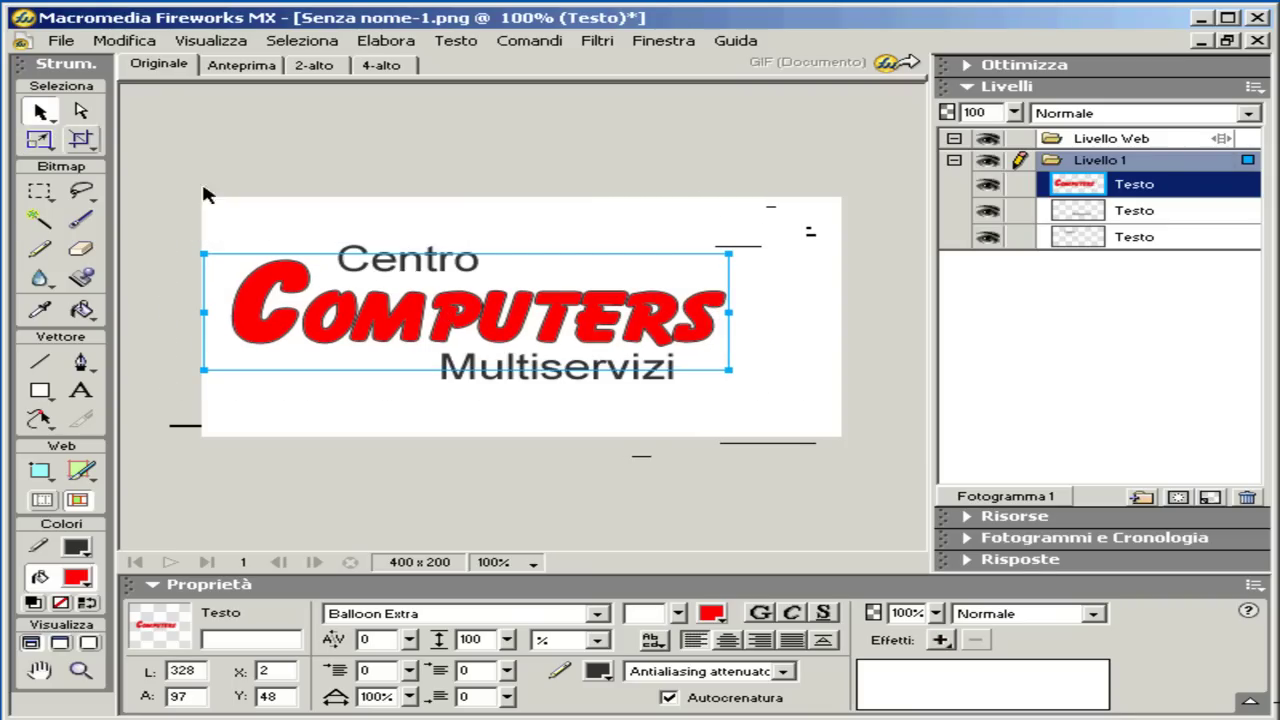
{"action": "left_click", "coordinate": [337, 243]}
{"action": "mouse_move", "coordinate": [340, 257]}
{"action": "left_mouse_down"}
{"action": "mouse_move", "coordinate": [355, 268]}
{"action": "mouse_move", "coordinate": [342, 268]}
{"action": "left_mouse_up"}
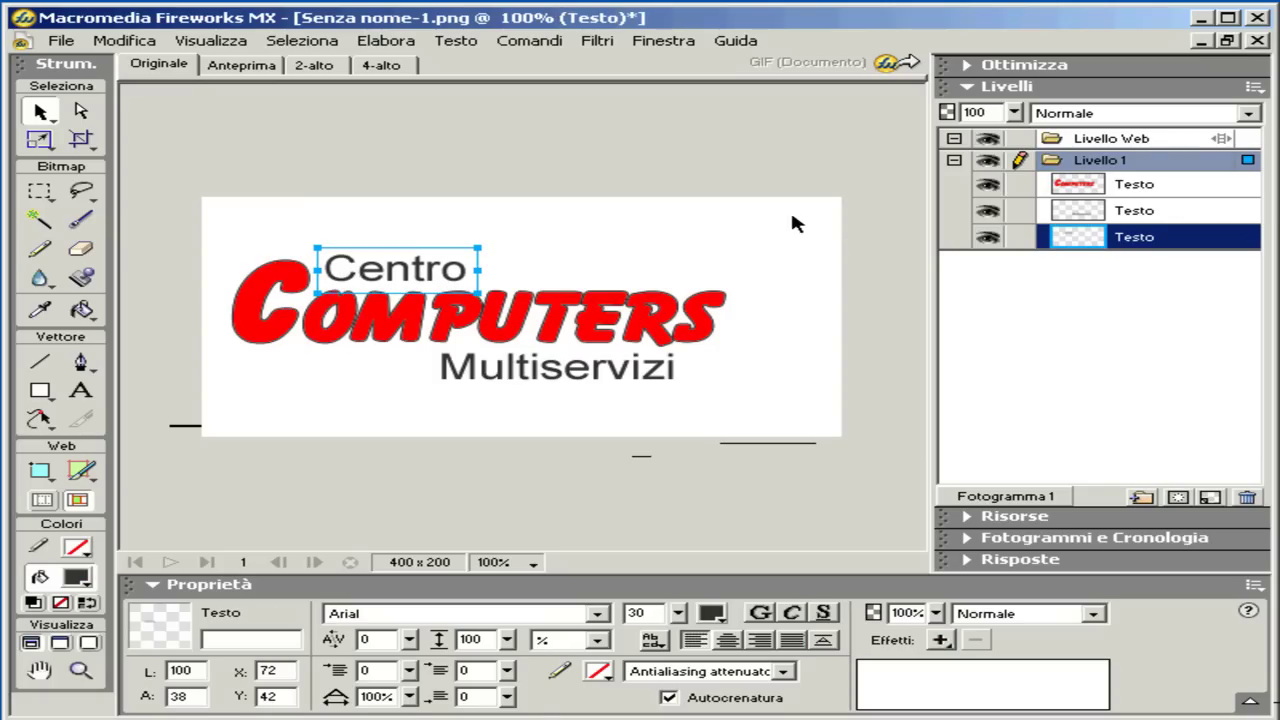
{"action": "left_click", "coordinate": [752, 229]}
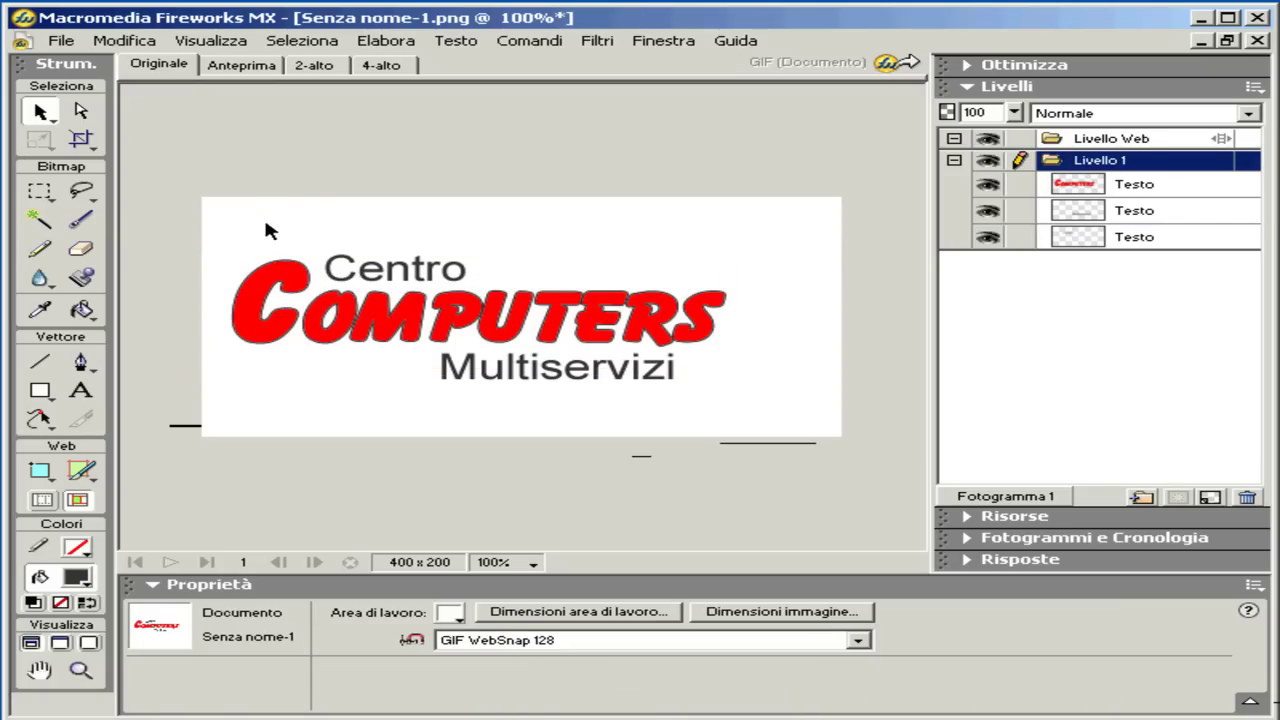
Scale all three text blocks together to about 405 x 148 pixels and reposition them at about X -12, Y 21
{"action": "left_click_drag", "start_coordinate": [786, 218], "coordinate": [176, 426]}
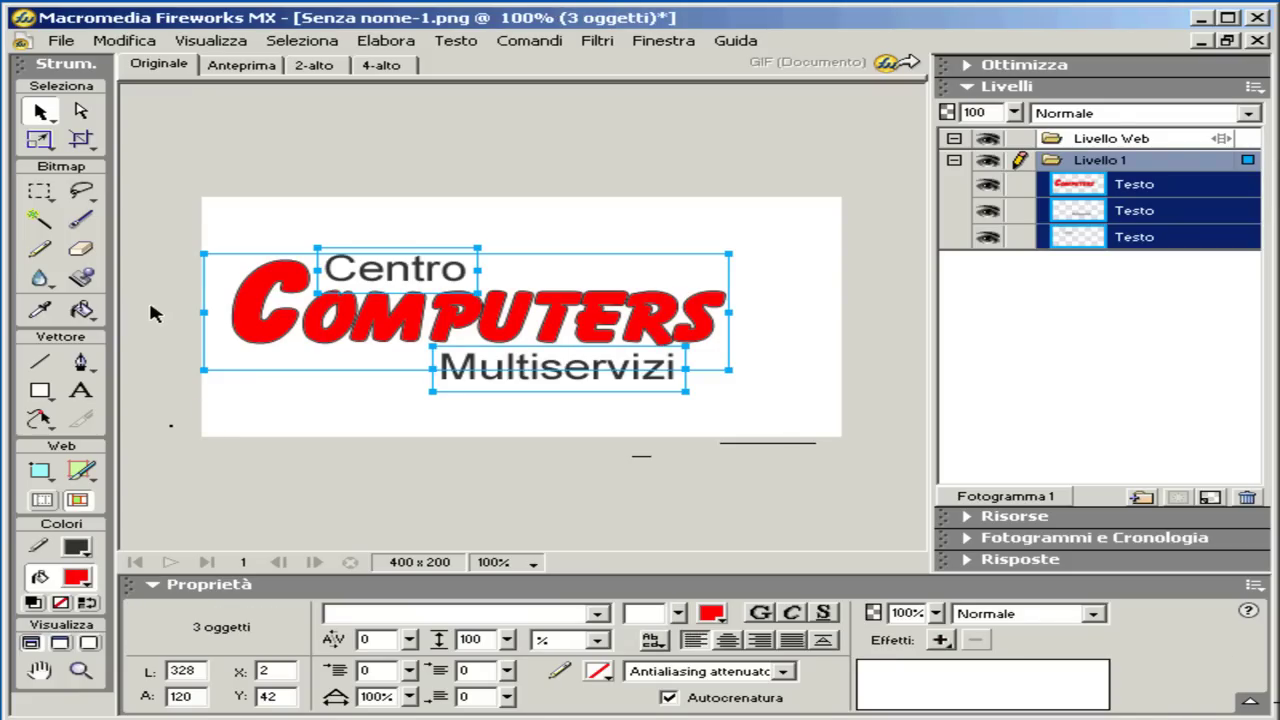
{"action": "left_click", "coordinate": [38, 144]}
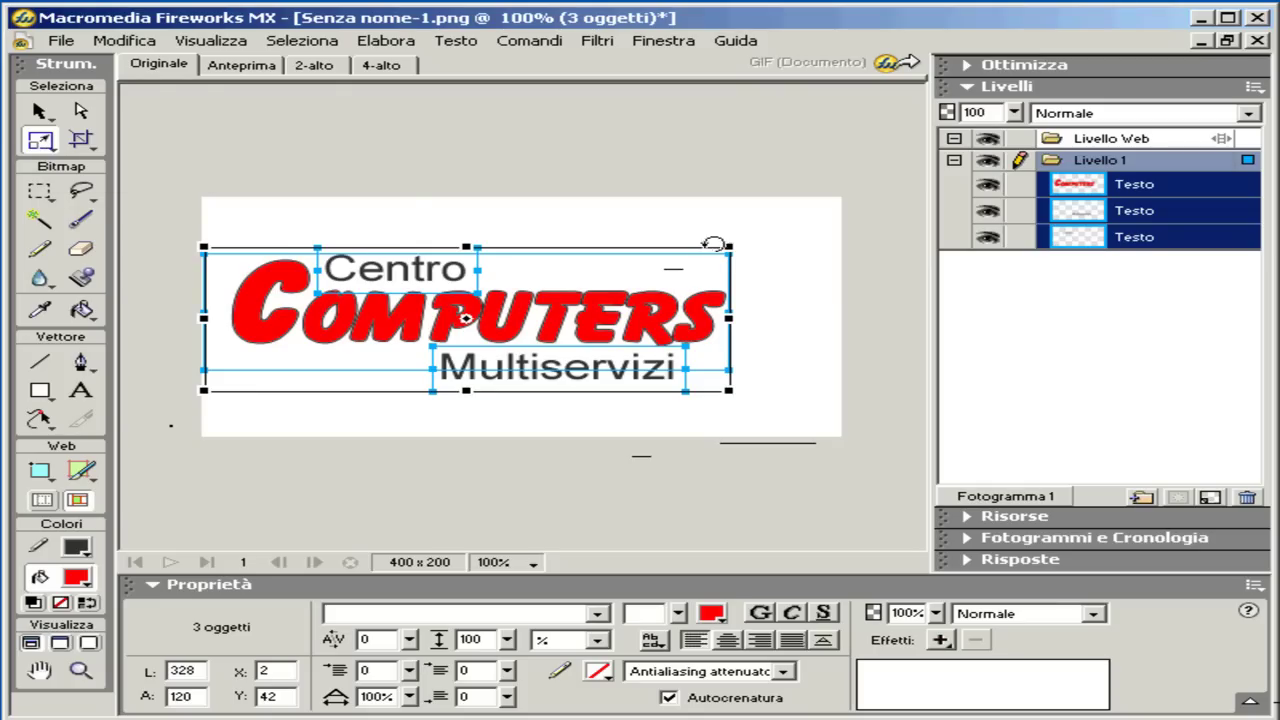
{"action": "left_click_drag", "start_coordinate": [727, 244], "coordinate": [843, 192]}
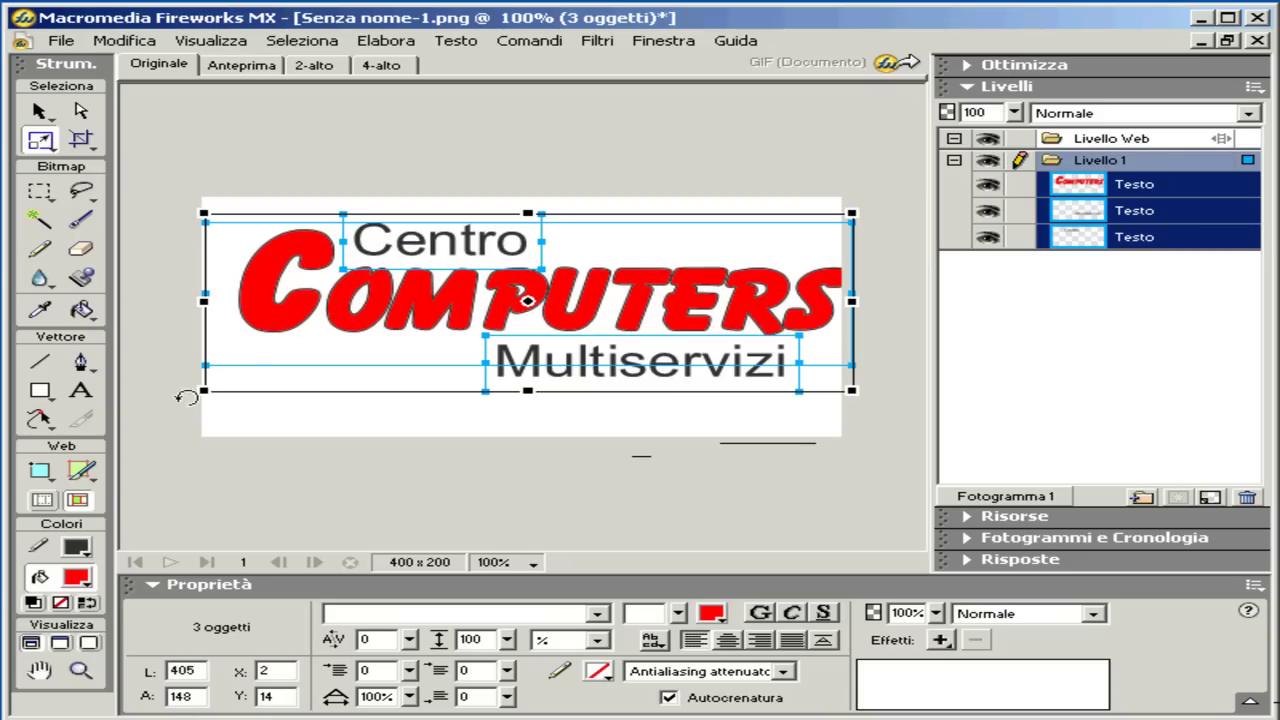
{"action": "left_click_drag", "start_coordinate": [293, 310], "coordinate": [271, 318]}
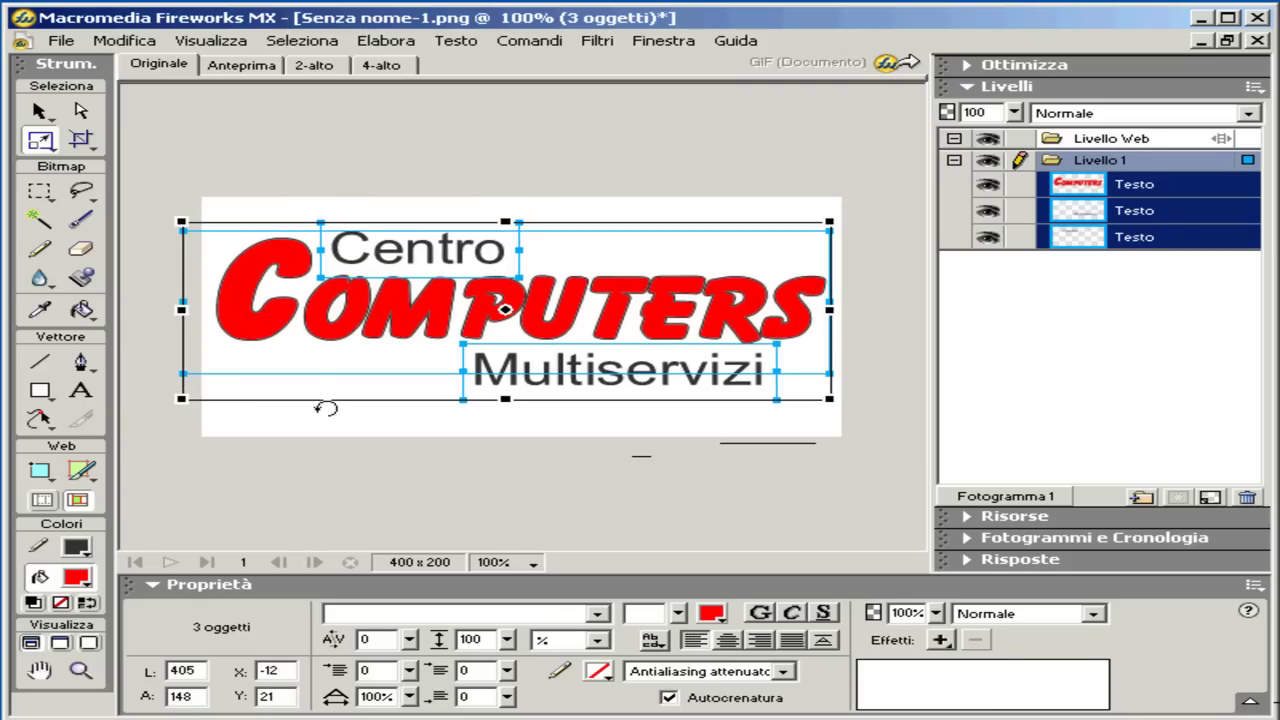
{"action": "left_click", "coordinate": [50, 110]}
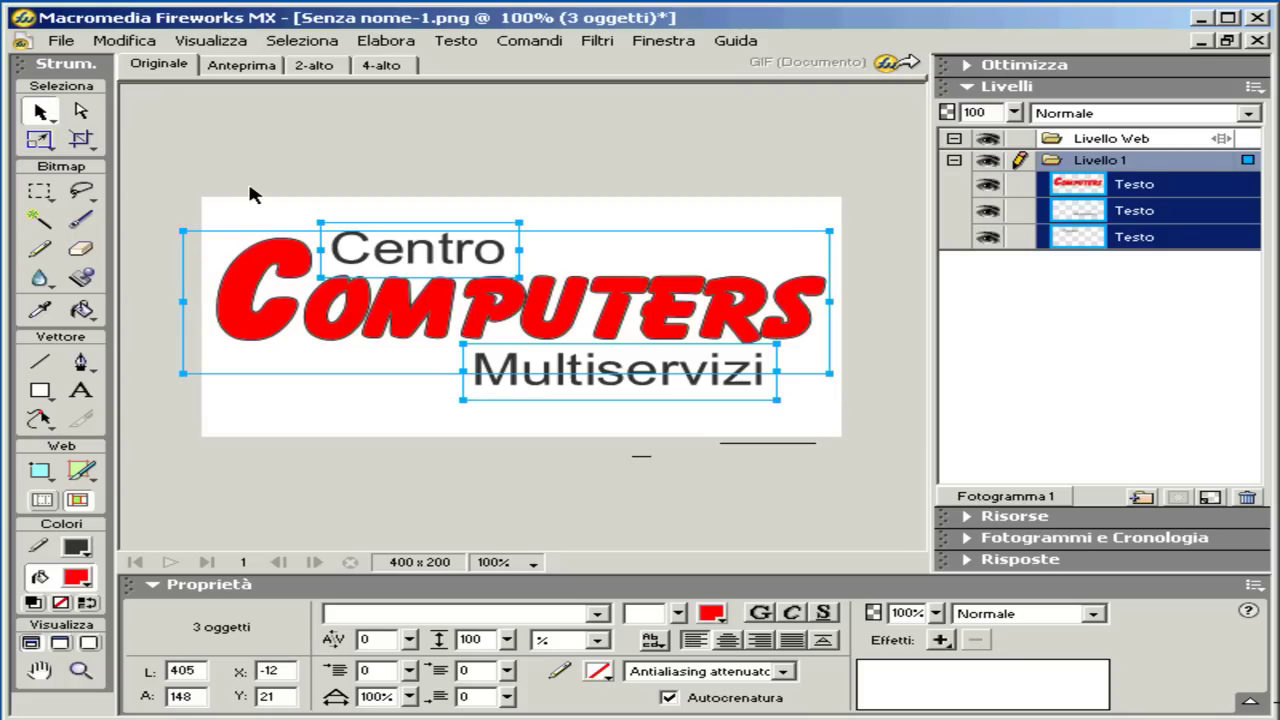
Apply the Eye Candy 4000 LE Bevel Boss effect to the "Computers" text with its preset settings
{"action": "left_click", "coordinate": [249, 193]}
{"action": "left_click", "coordinate": [265, 270]}
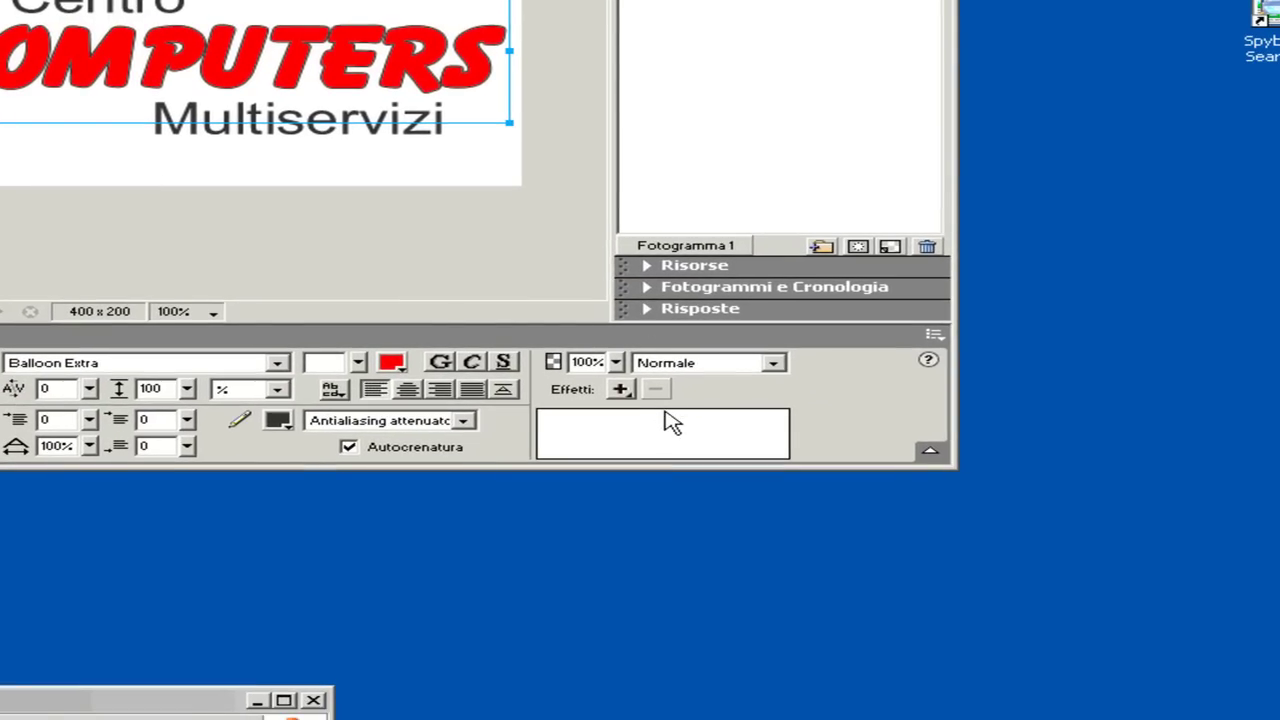
{"action": "left_click", "coordinate": [620, 390]}
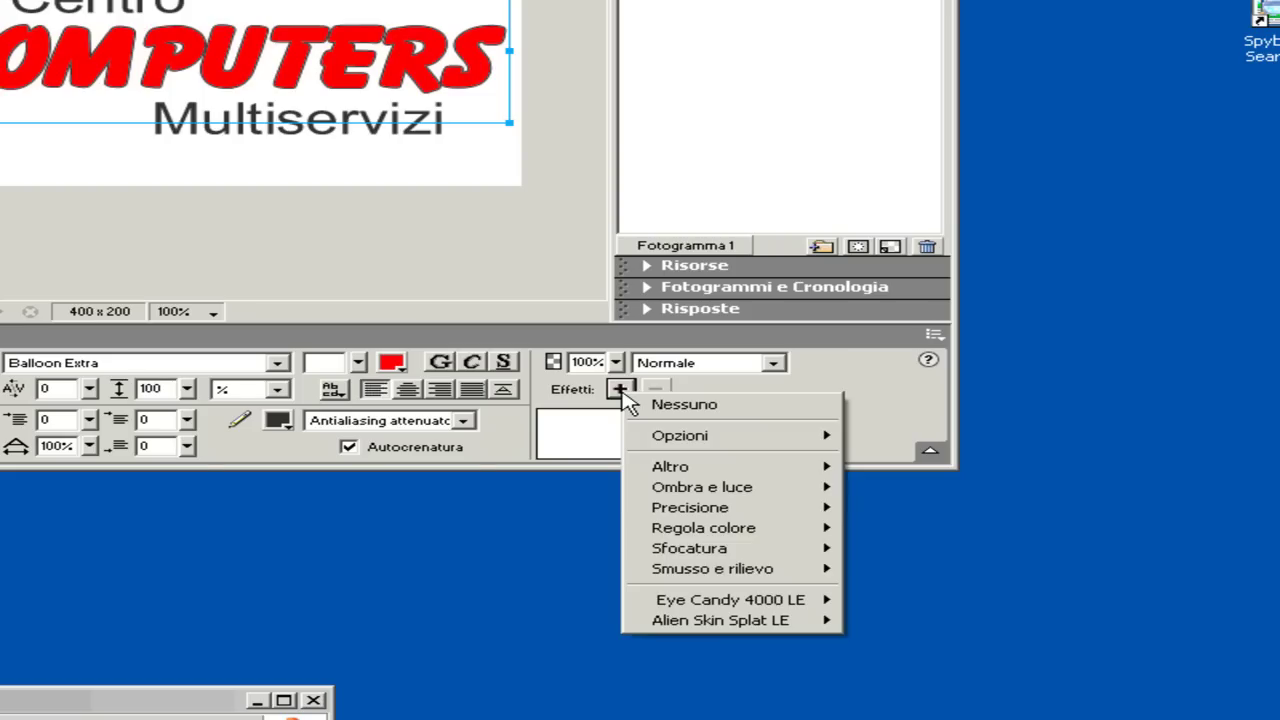
{"action": "mouse_move", "coordinate": [745, 603]}
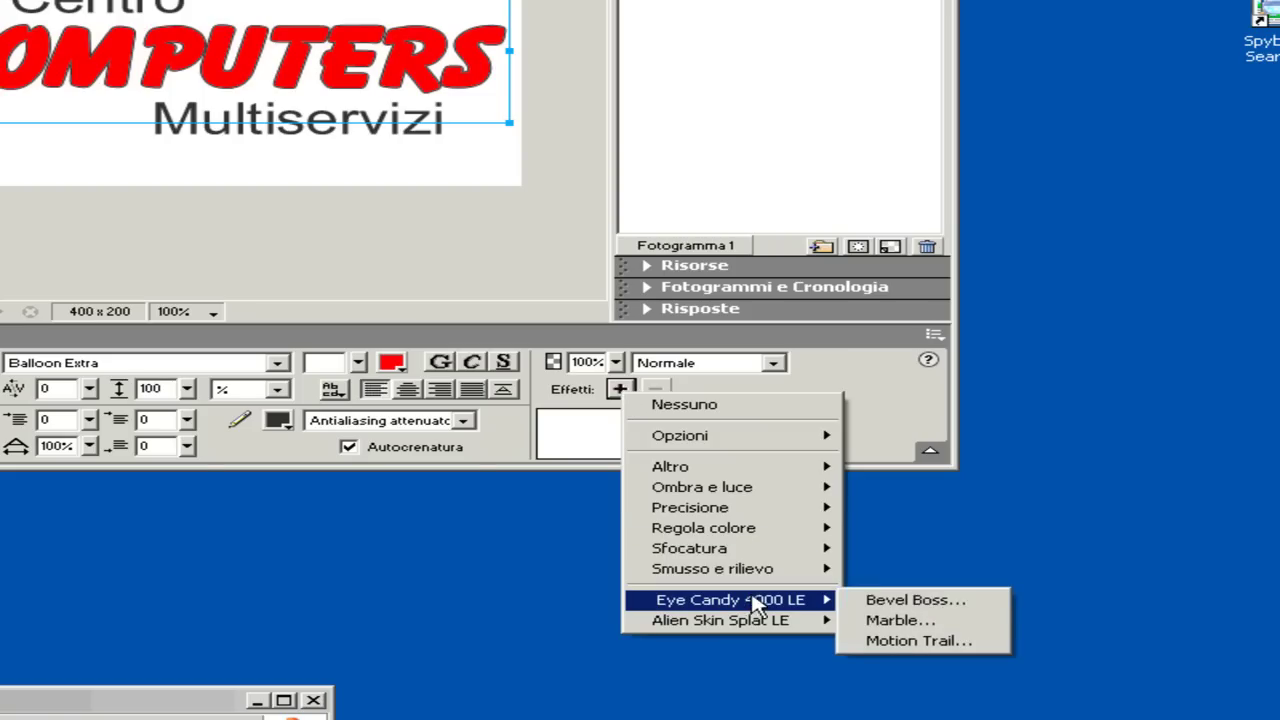
{"action": "left_click", "coordinate": [882, 600]}
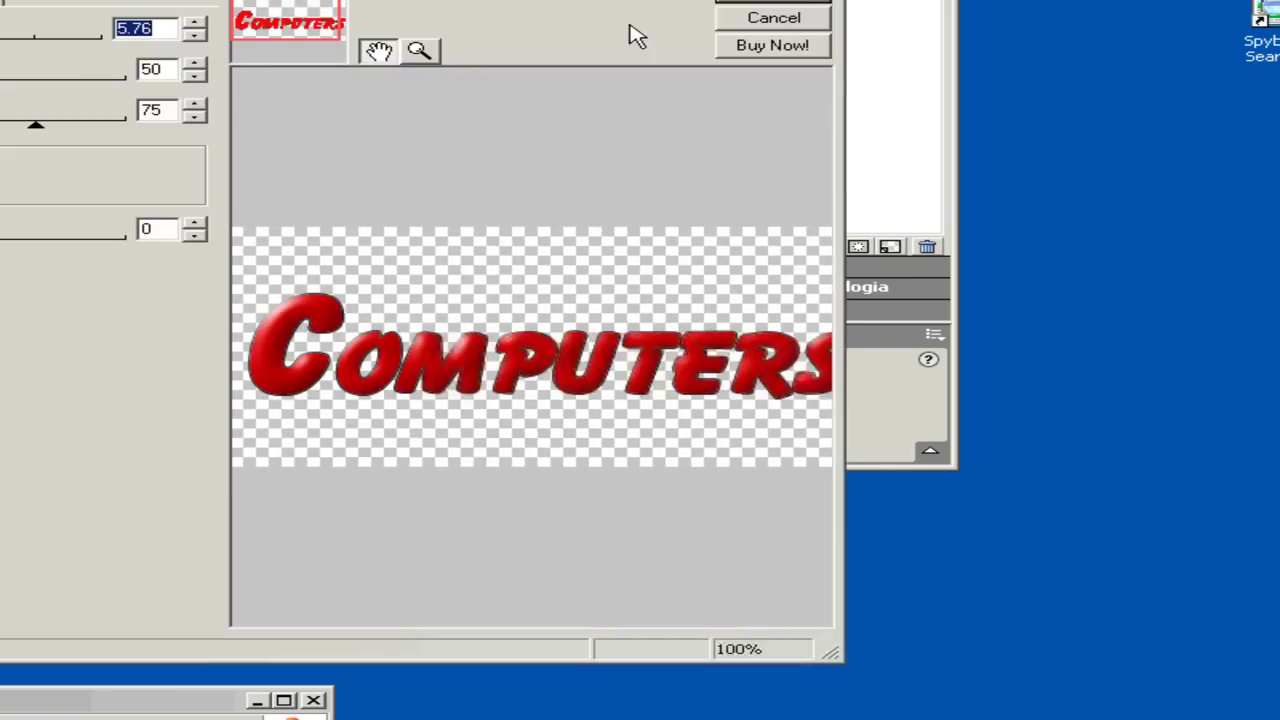
{"action": "left_click_drag", "start_coordinate": [632, 34], "coordinate": [803, 29]}
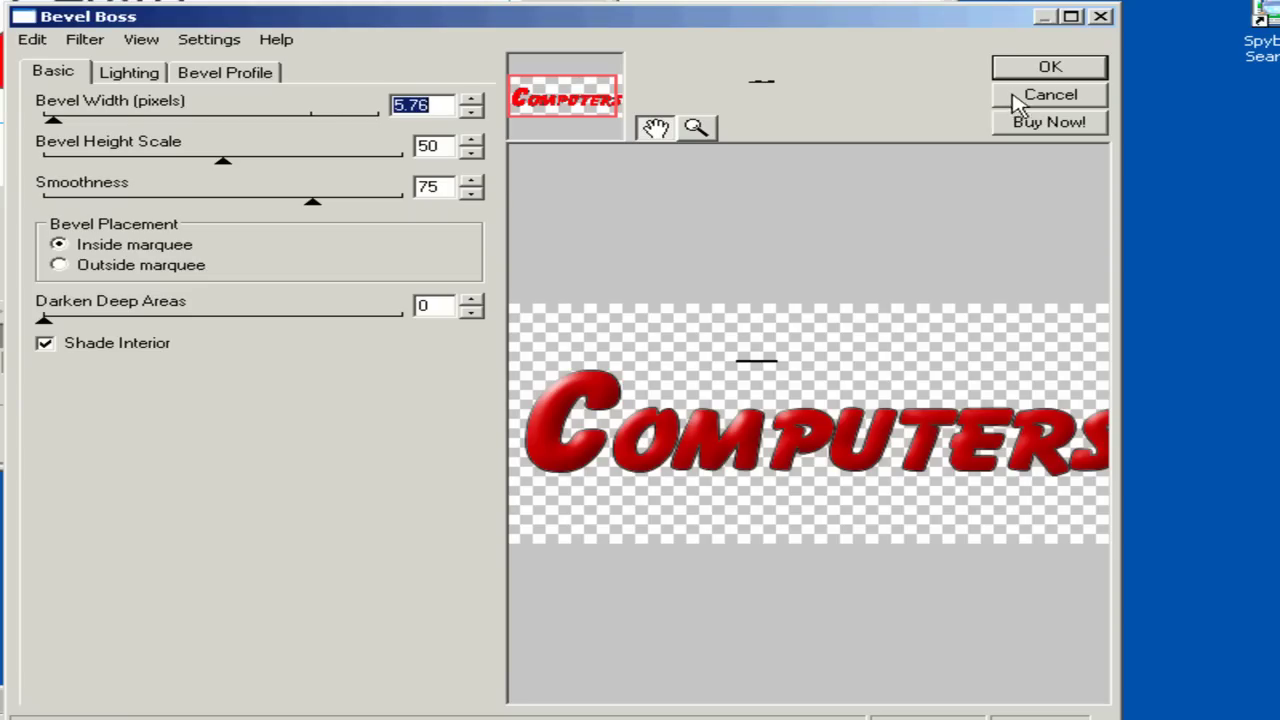
{"action": "left_click", "coordinate": [1047, 70]}
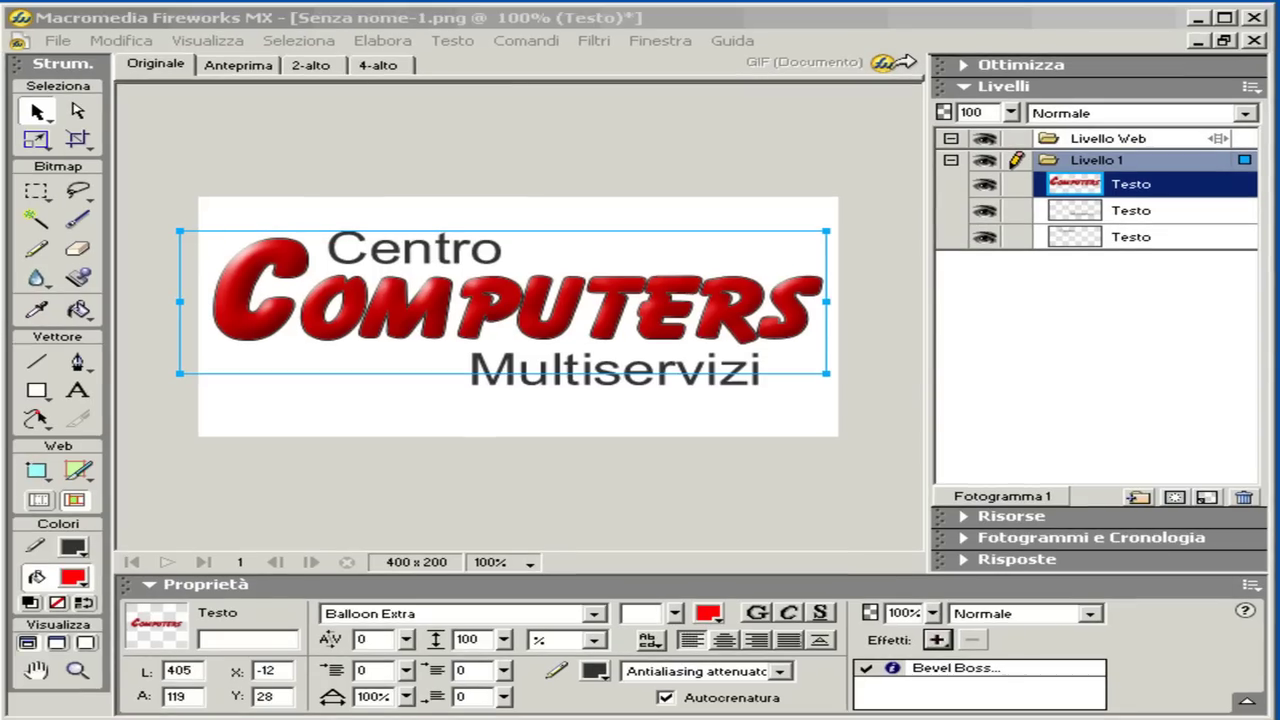
{"action": "left_click", "coordinate": [670, 196]}
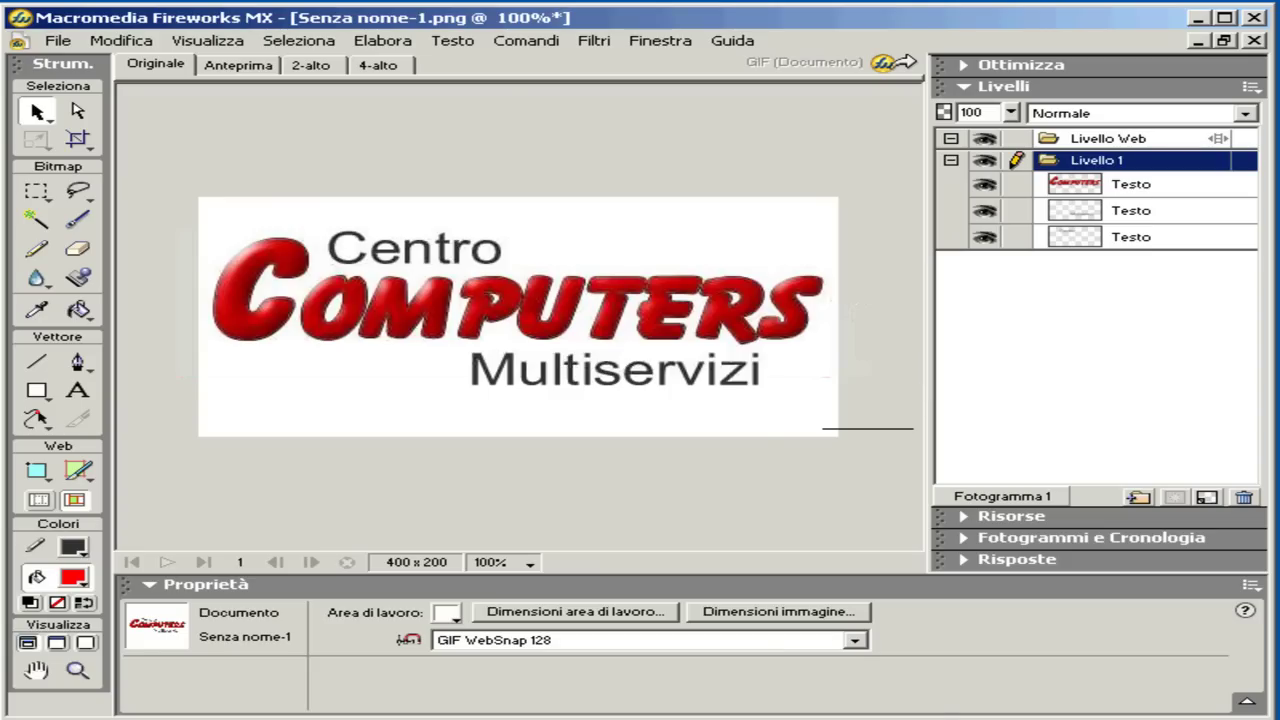
Check the finished web page in the browser window and set the canvas colour to the page's bright blue background
{"action": "left_click_drag", "start_coordinate": [586, 549], "coordinate": [845, 206]}
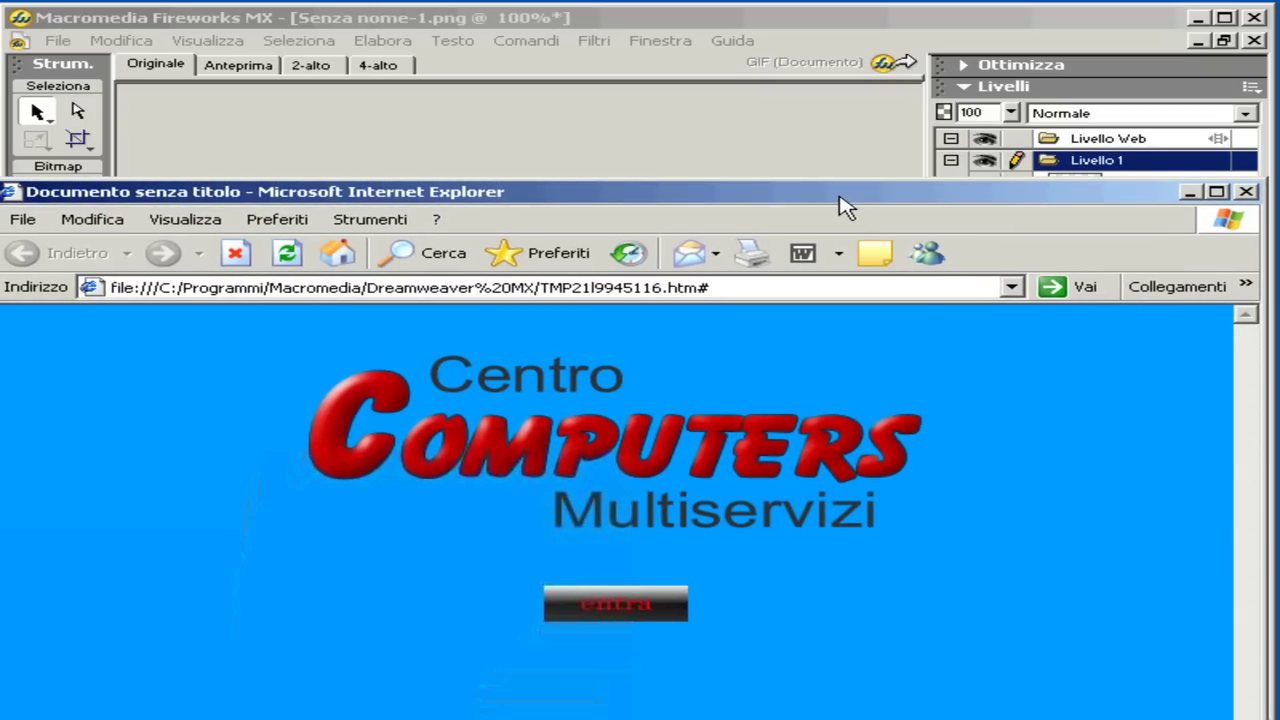
{"action": "left_click_drag", "start_coordinate": [845, 206], "coordinate": [800, 719]}
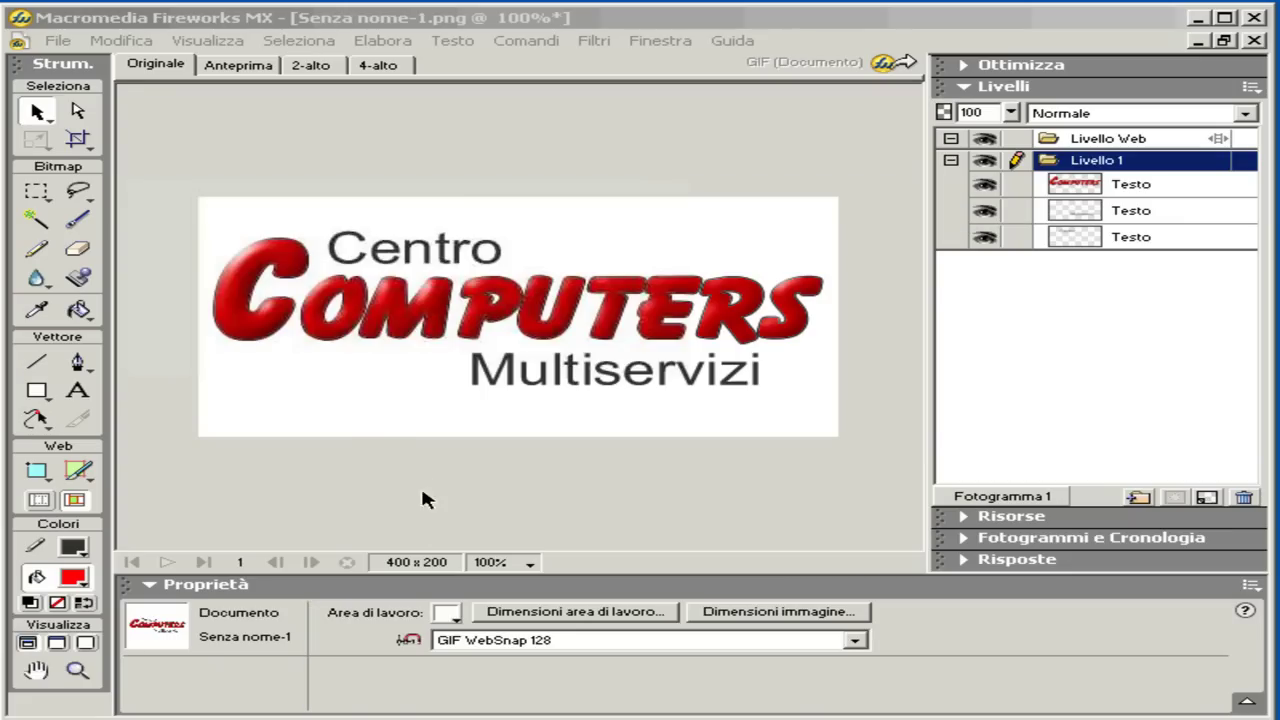
{"action": "left_click", "coordinate": [446, 614]}
{"action": "left_click", "coordinate": [446, 615]}
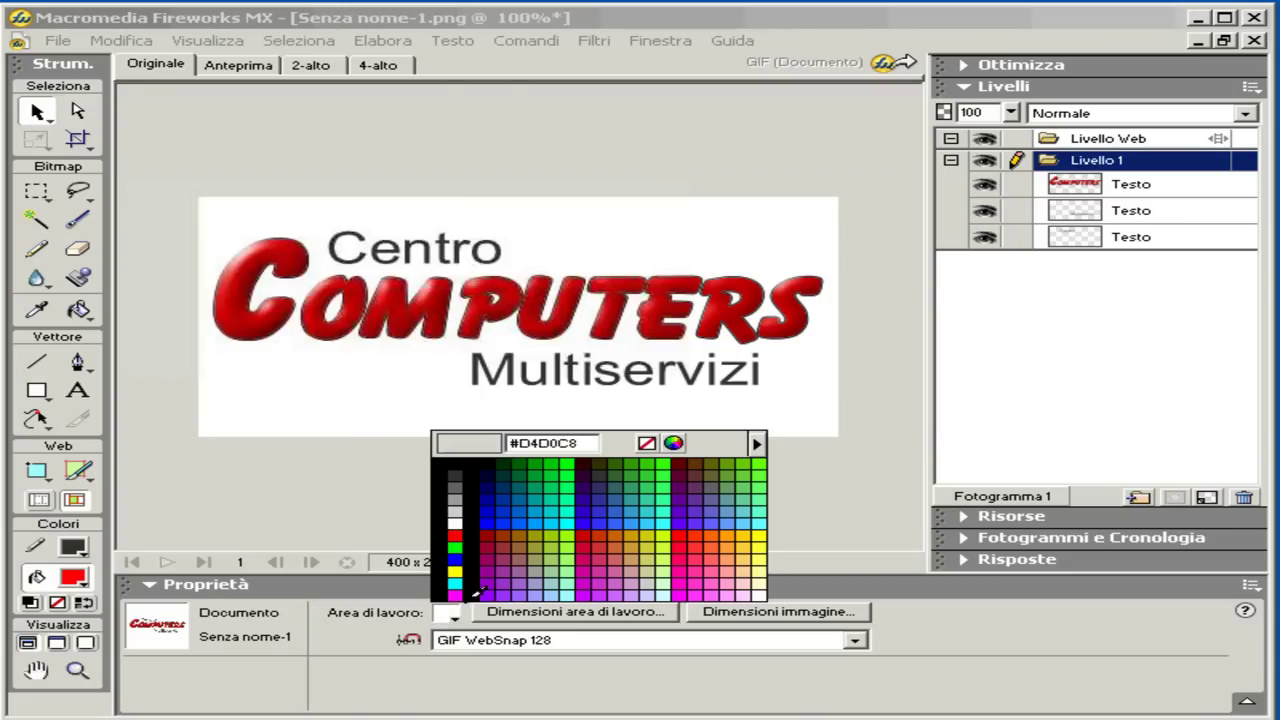
{"action": "left_click", "coordinate": [544, 519]}
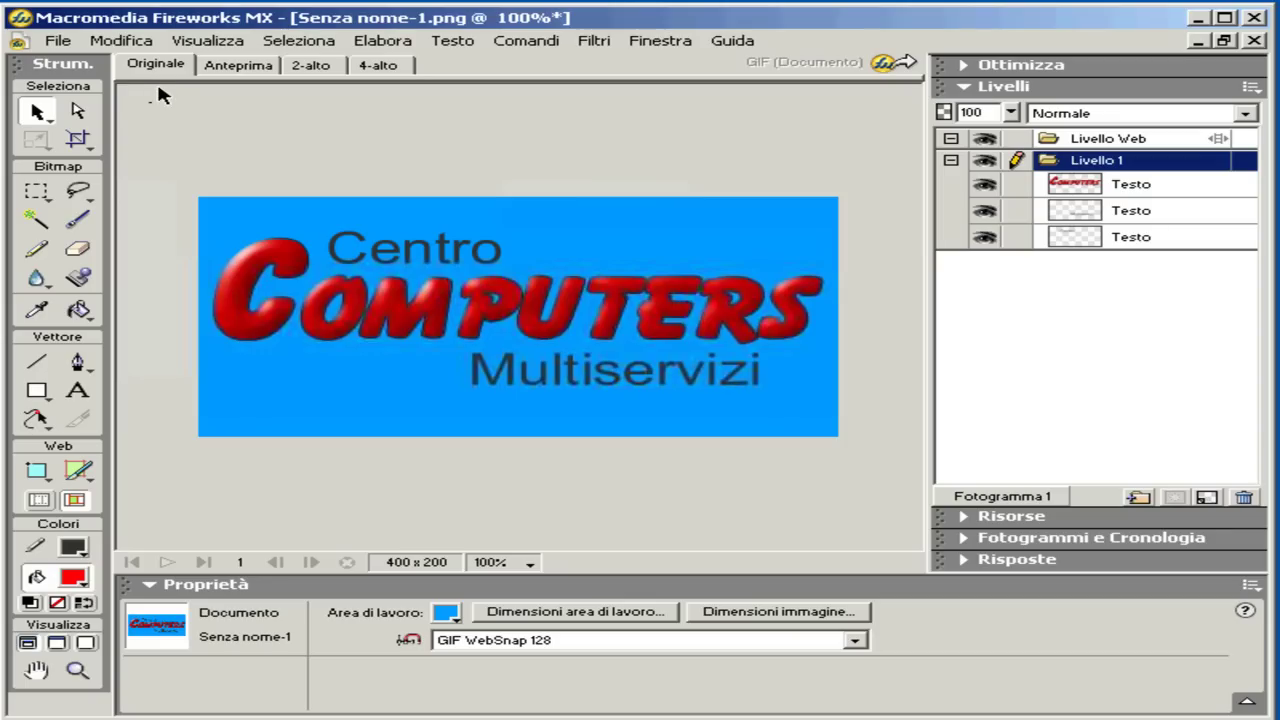
Save the logo document and check the "entra" button on the finished web page in the browser window
{"action": "left_click", "coordinate": [58, 40]}
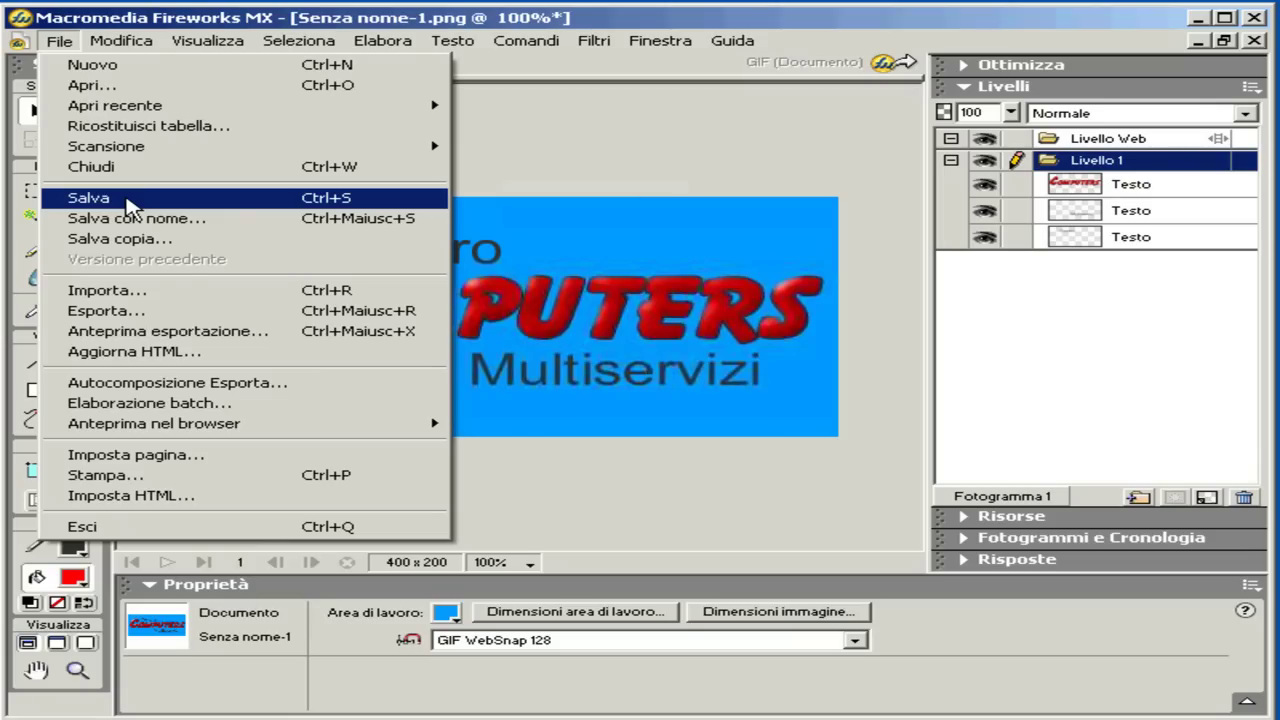
{"action": "left_click", "coordinate": [630, 150]}
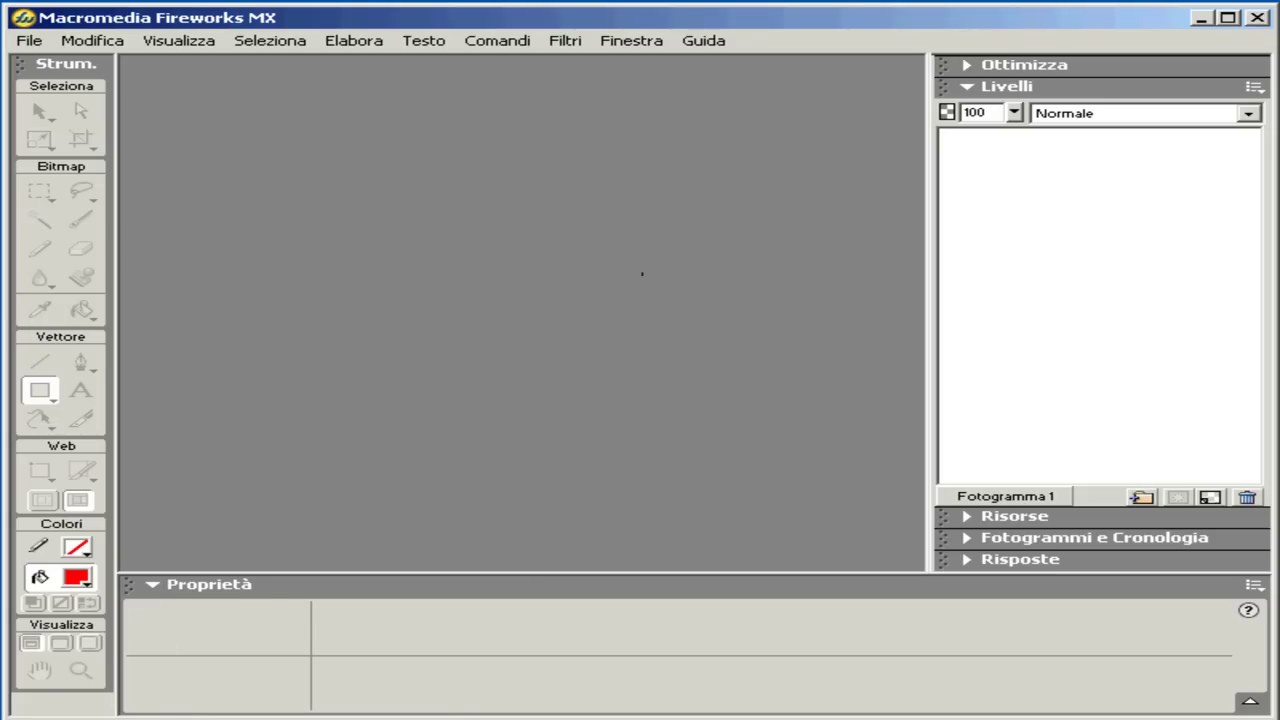
{"action": "left_click_drag", "start_coordinate": [495, 705], "coordinate": [580, 23]}
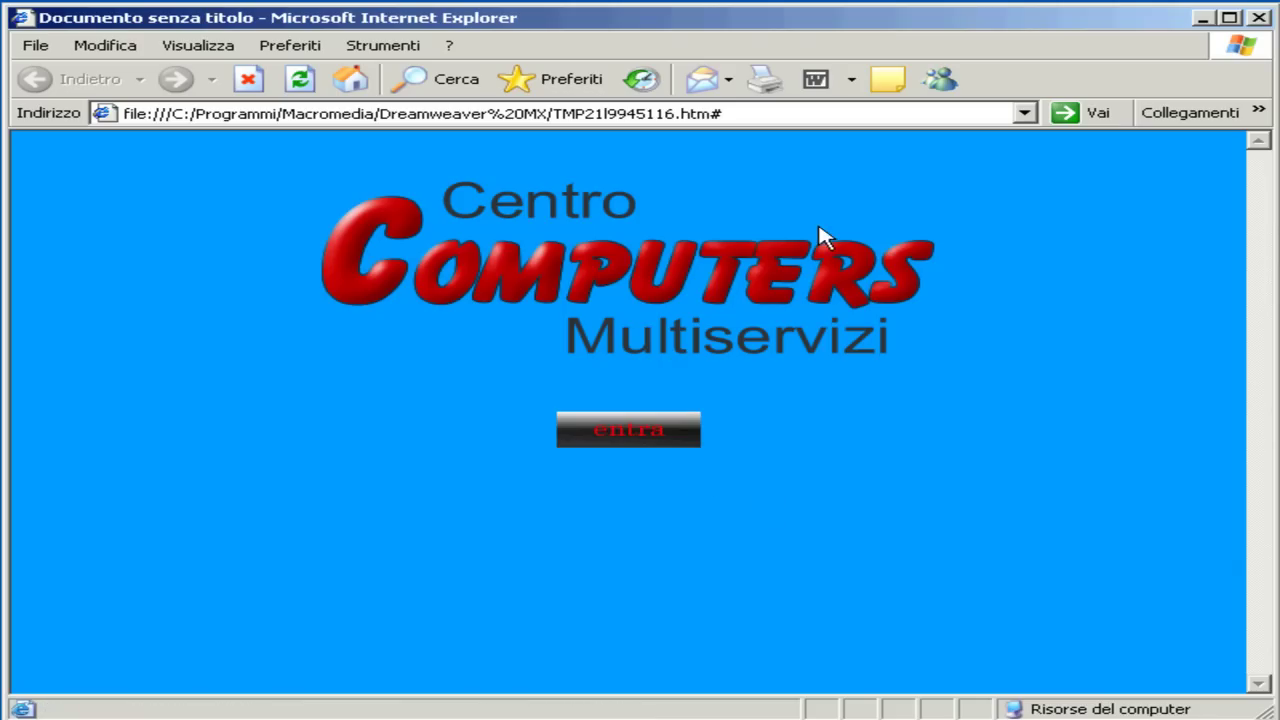
{"action": "left_click_drag", "start_coordinate": [1071, 34], "coordinate": [888, 719]}
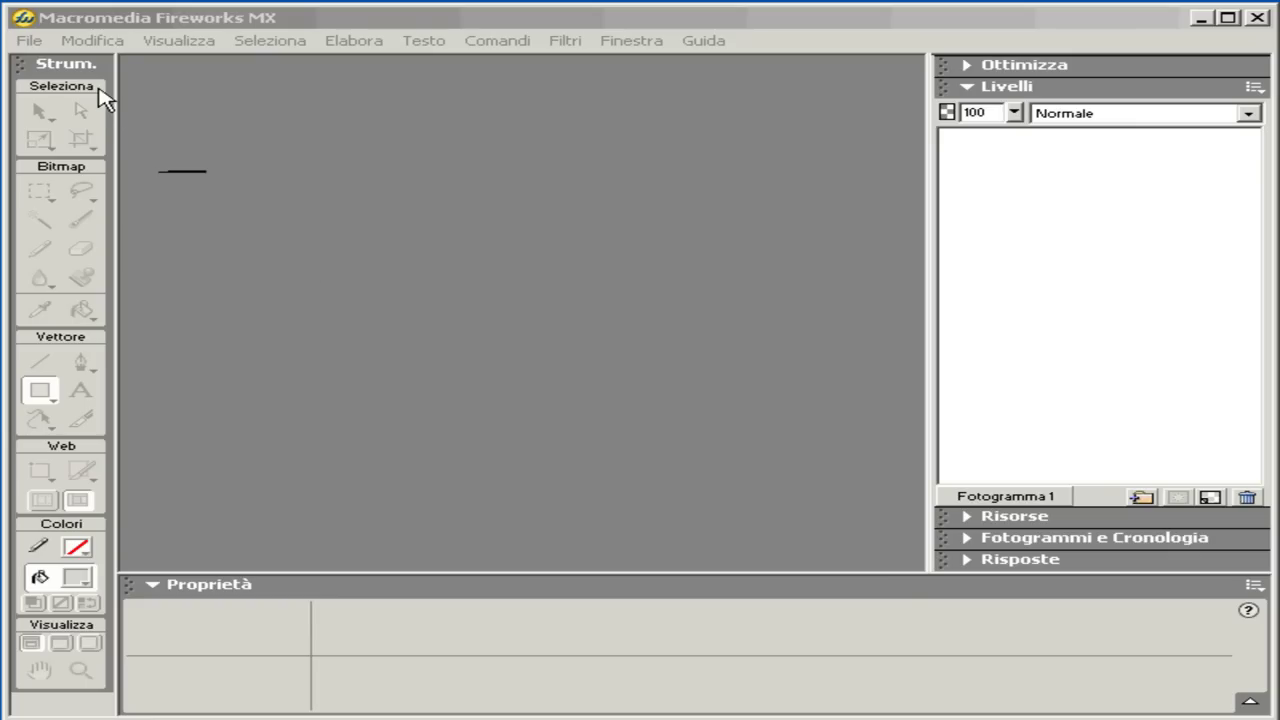
Create a new document 90 pixels wide and 30 pixels high with a white canvas
{"action": "left_click", "coordinate": [30, 40]}
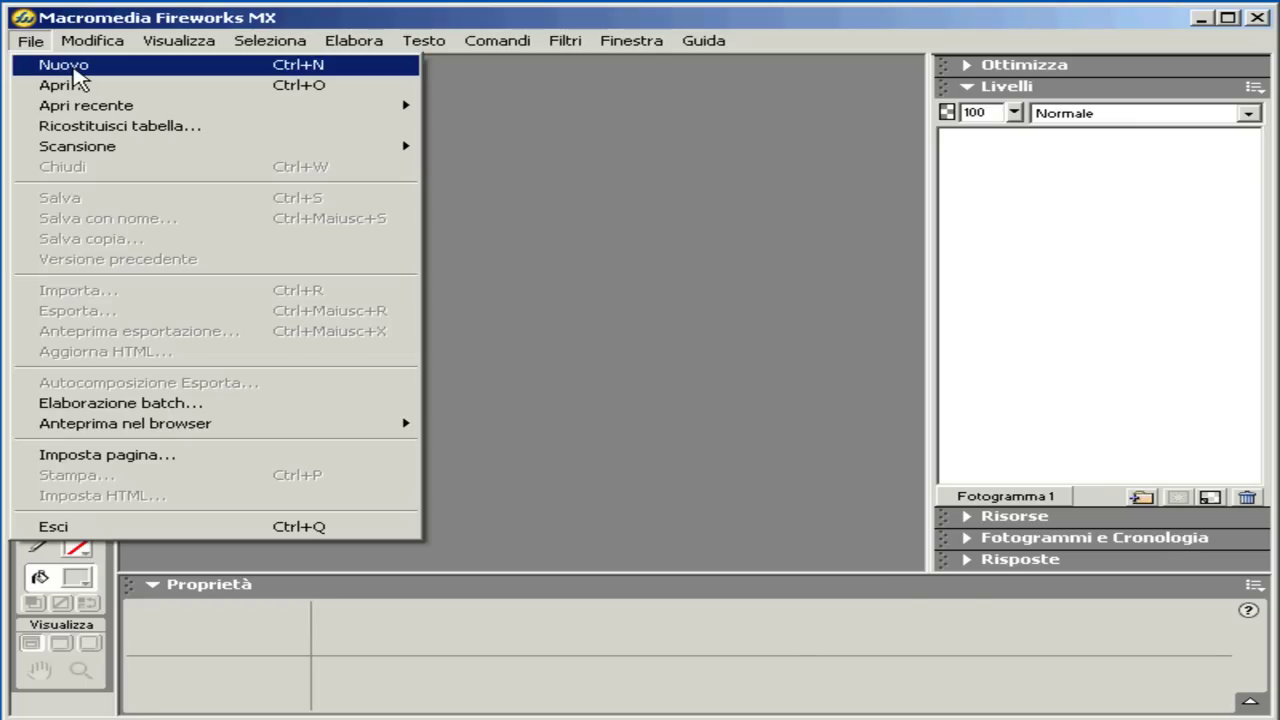
{"action": "left_click", "coordinate": [74, 68]}
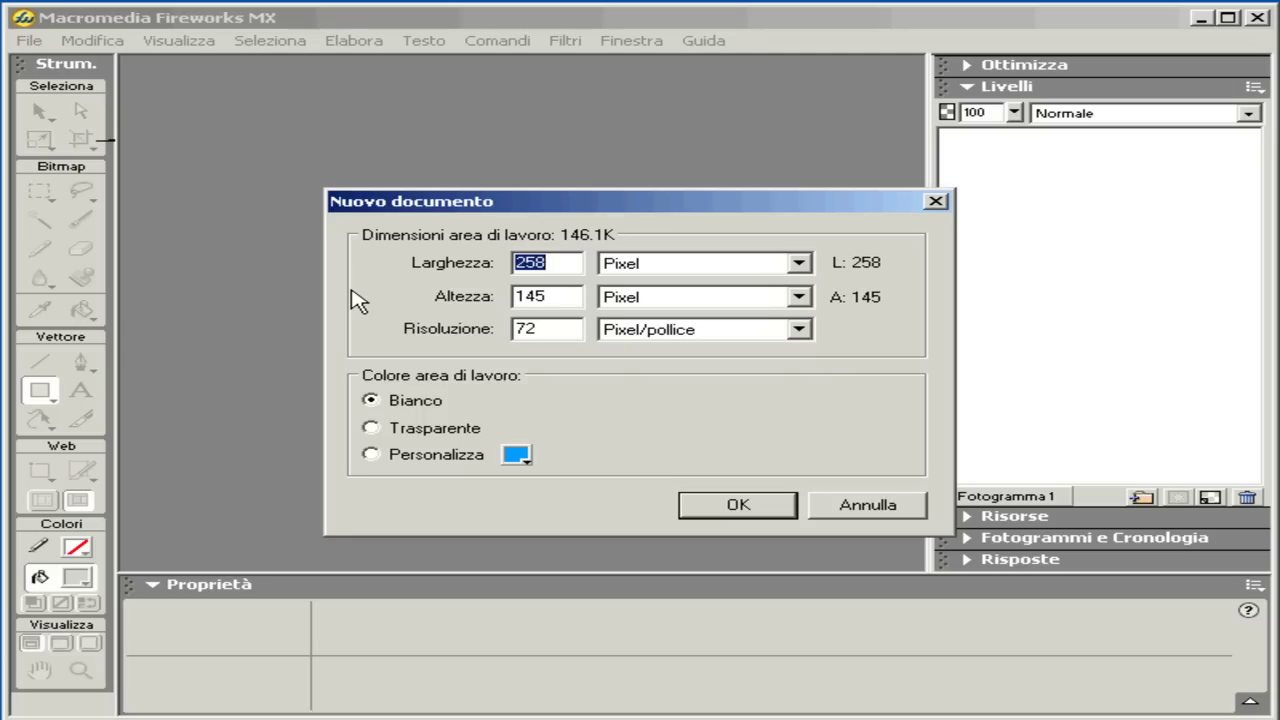
{"action": "type", "text": "90"}
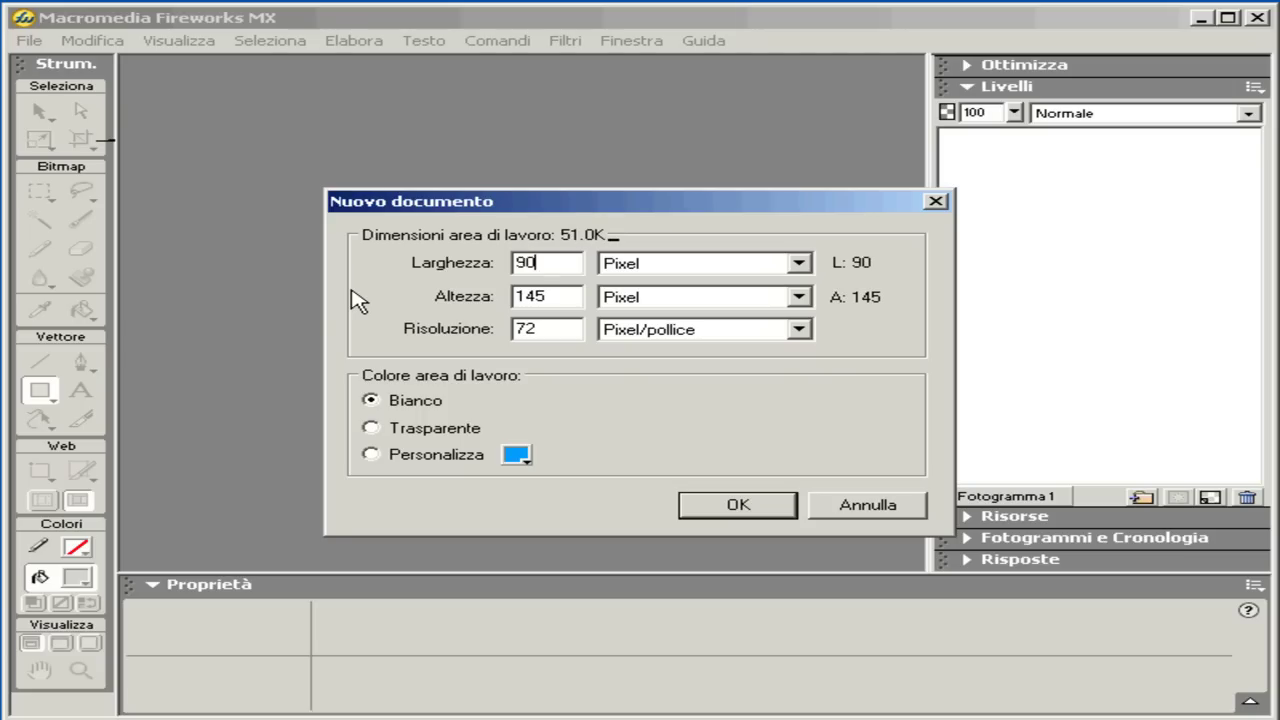
{"action": "key", "text": "Tab"}
{"action": "type", "text": "30"}
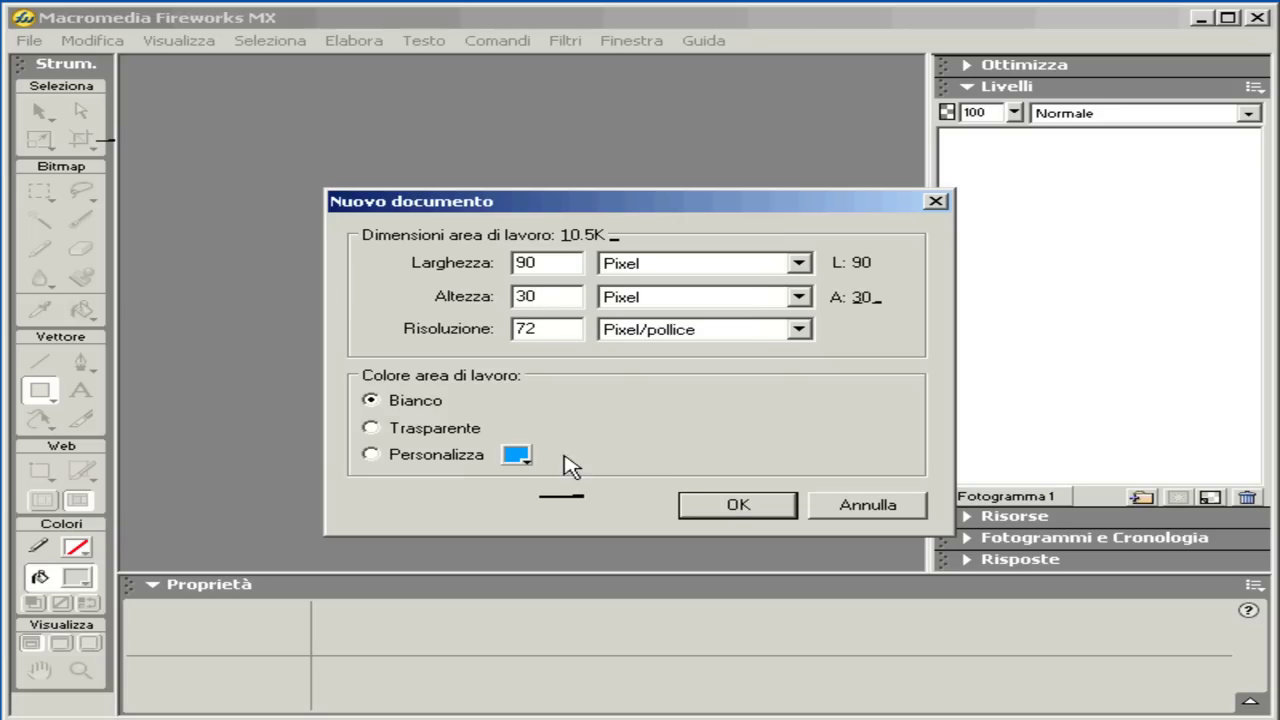
{"action": "left_click", "coordinate": [722, 507]}
{"action": "left_click", "coordinate": [684, 229]}
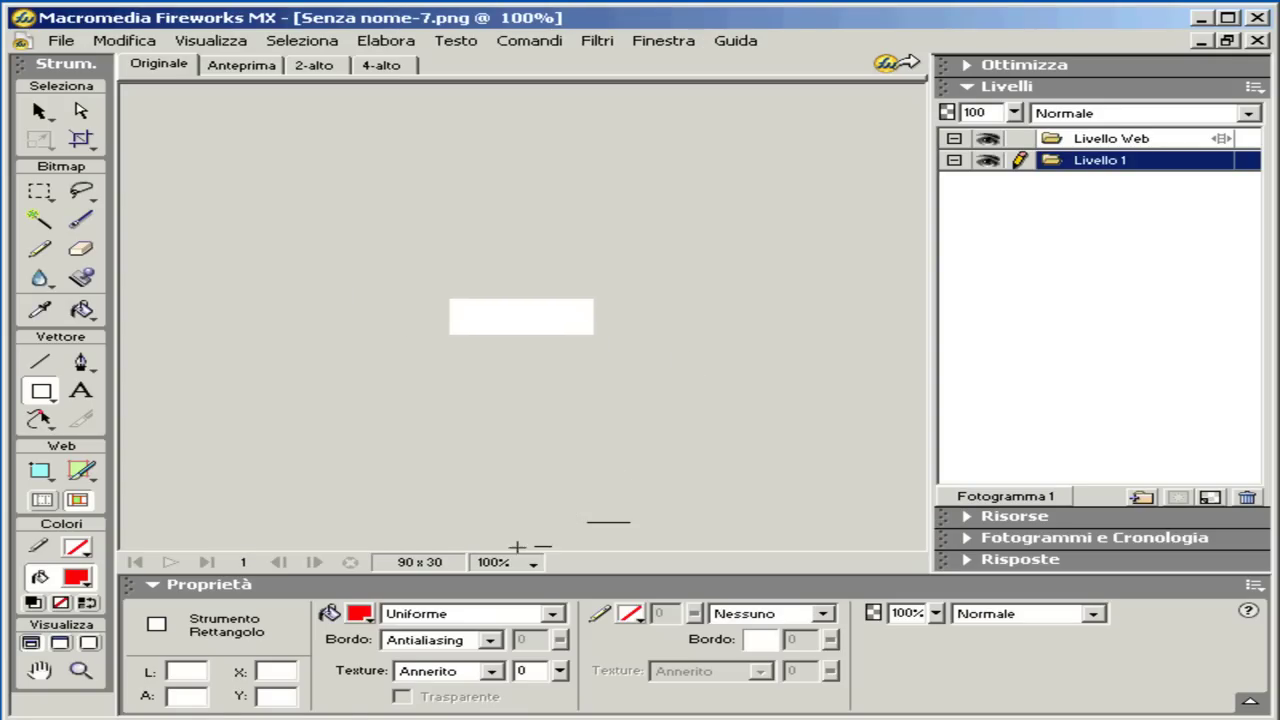
Set the grid spacing to 10 pixels both horizontally and vertically, keeping snap to grid on
{"action": "left_click", "coordinate": [510, 566]}
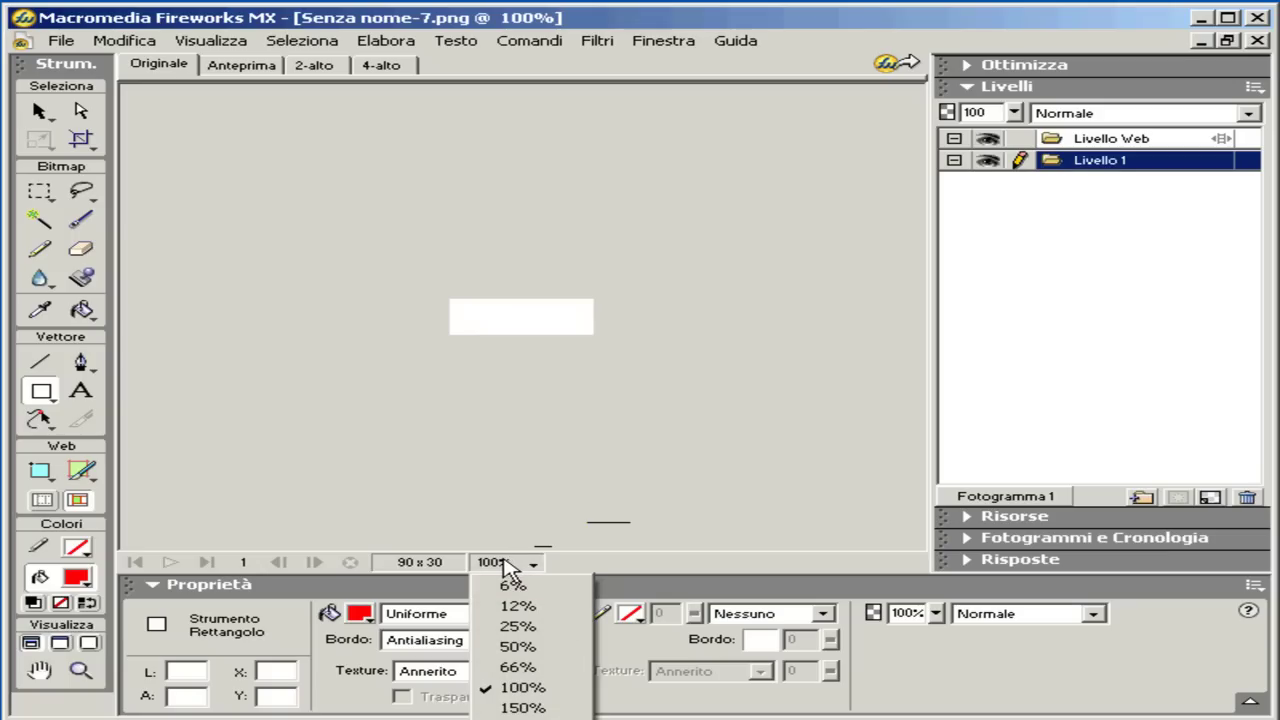
{"action": "left_click", "coordinate": [522, 716]}
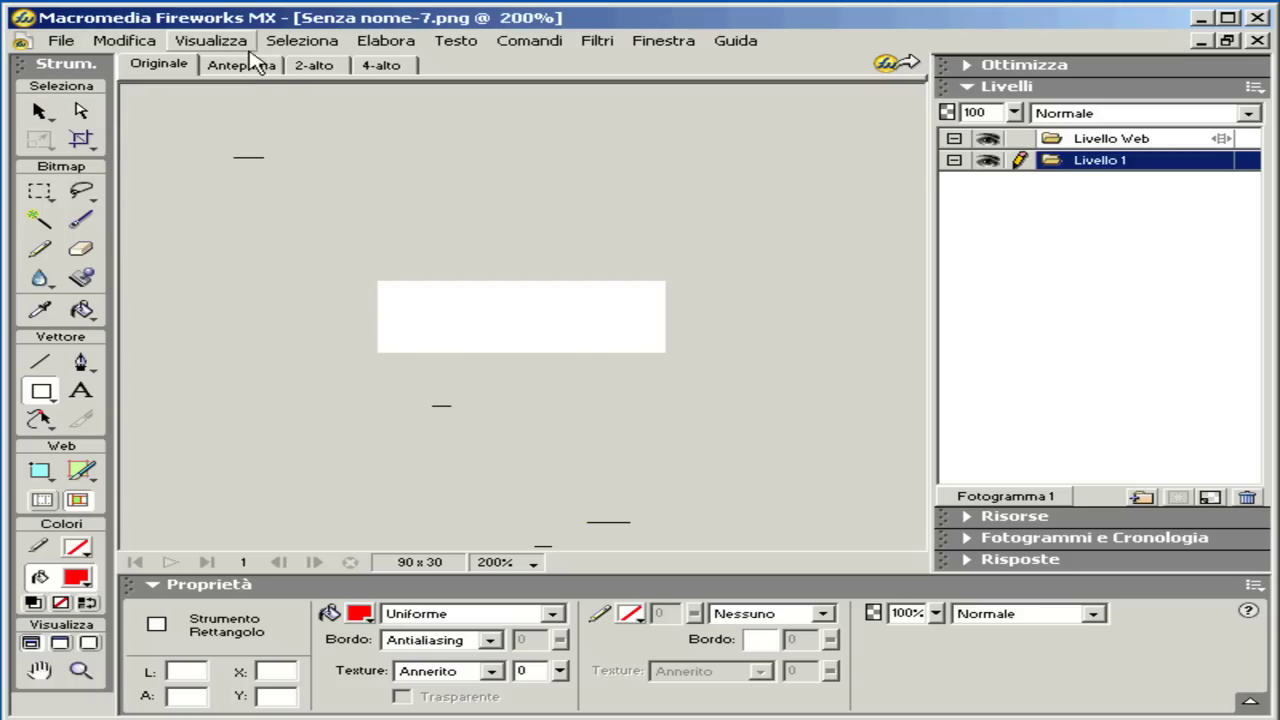
{"action": "left_click", "coordinate": [214, 38]}
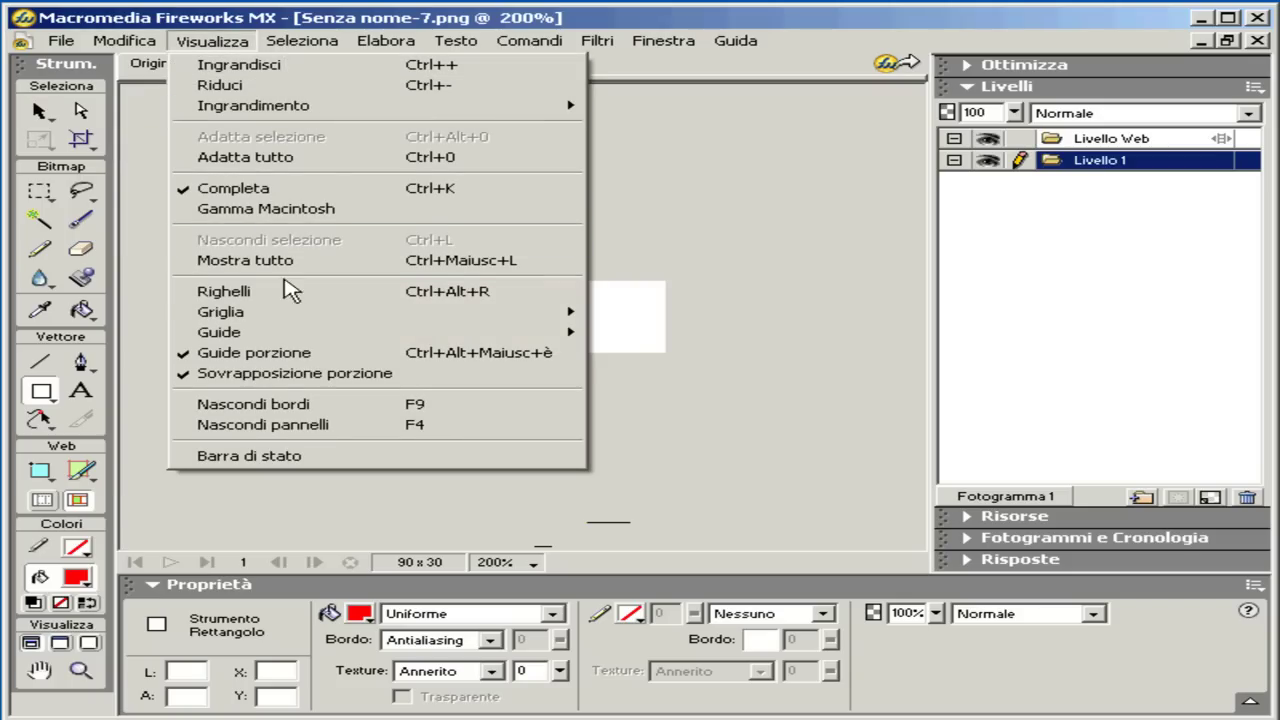
{"action": "mouse_move", "coordinate": [432, 318]}
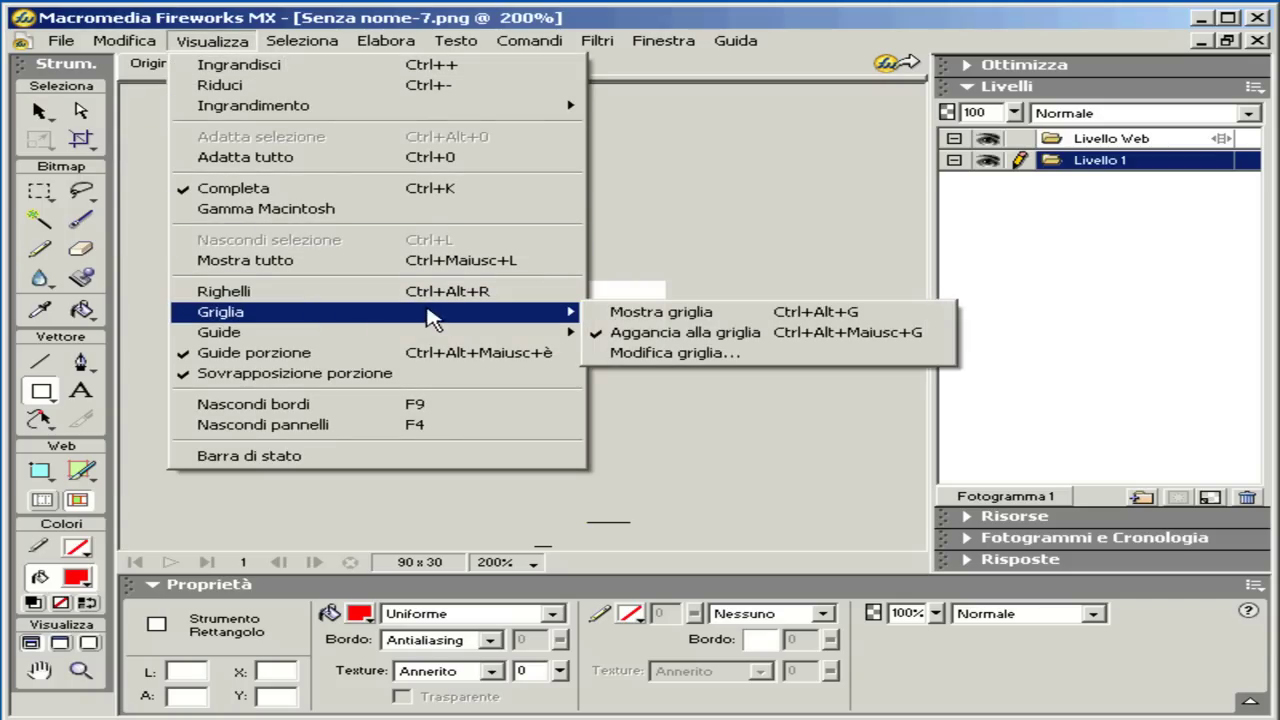
{"action": "left_click", "coordinate": [638, 356]}
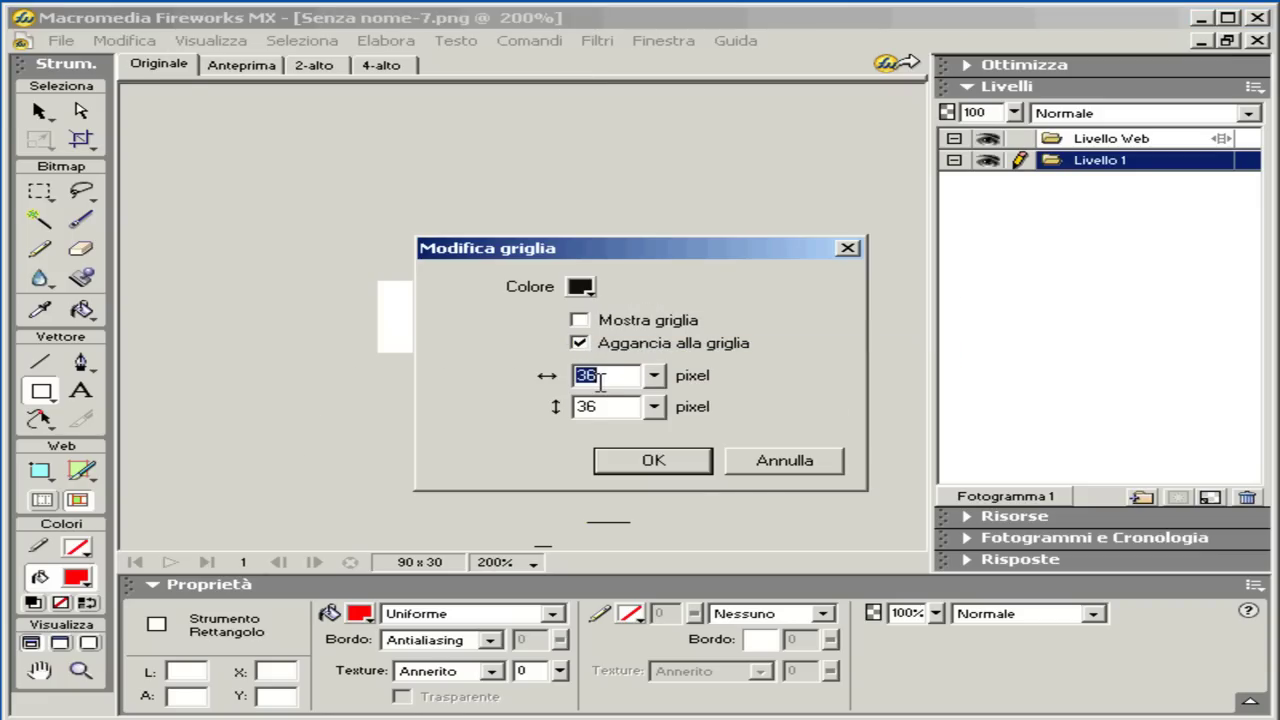
{"action": "type", "text": "10"}
{"action": "key", "text": "Tab"}
{"action": "type", "text": "10"}
{"action": "left_click", "coordinate": [646, 466]}
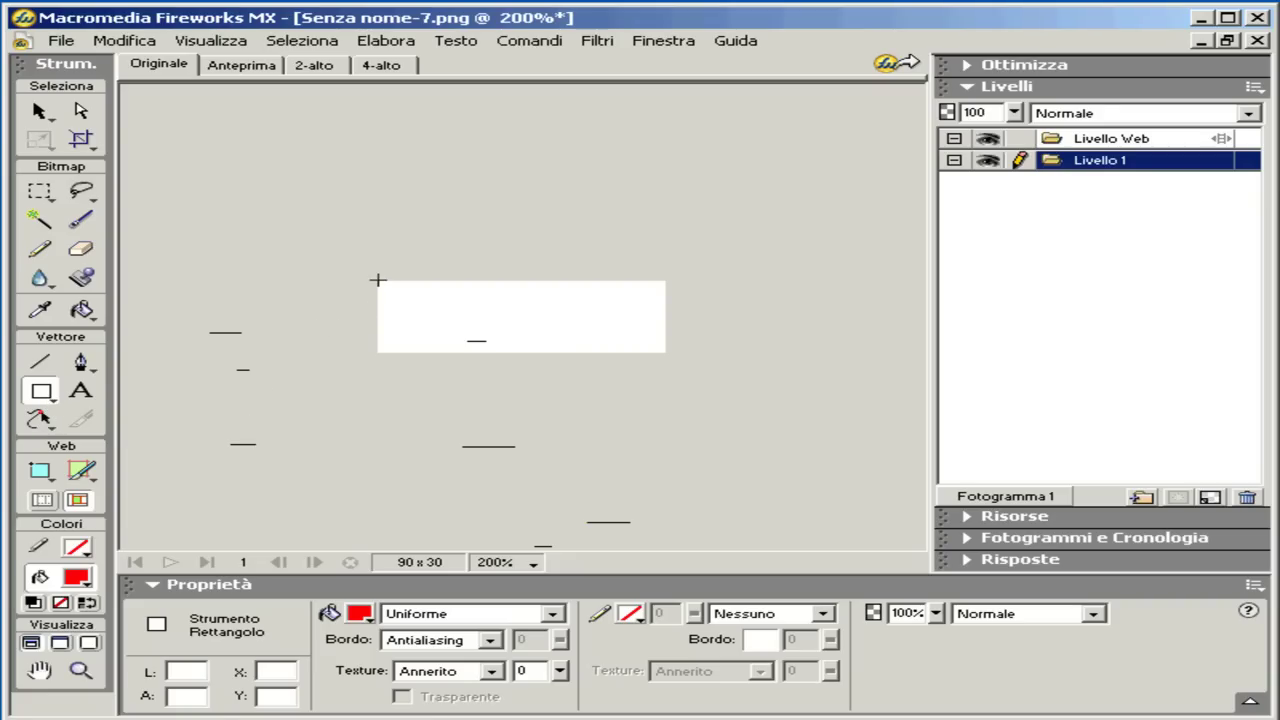
Draw a 90 x 30 pixel rectangle covering the whole canvas and give it a linear gradient fill
{"action": "left_click_drag", "start_coordinate": [377, 280], "coordinate": [664, 349]}
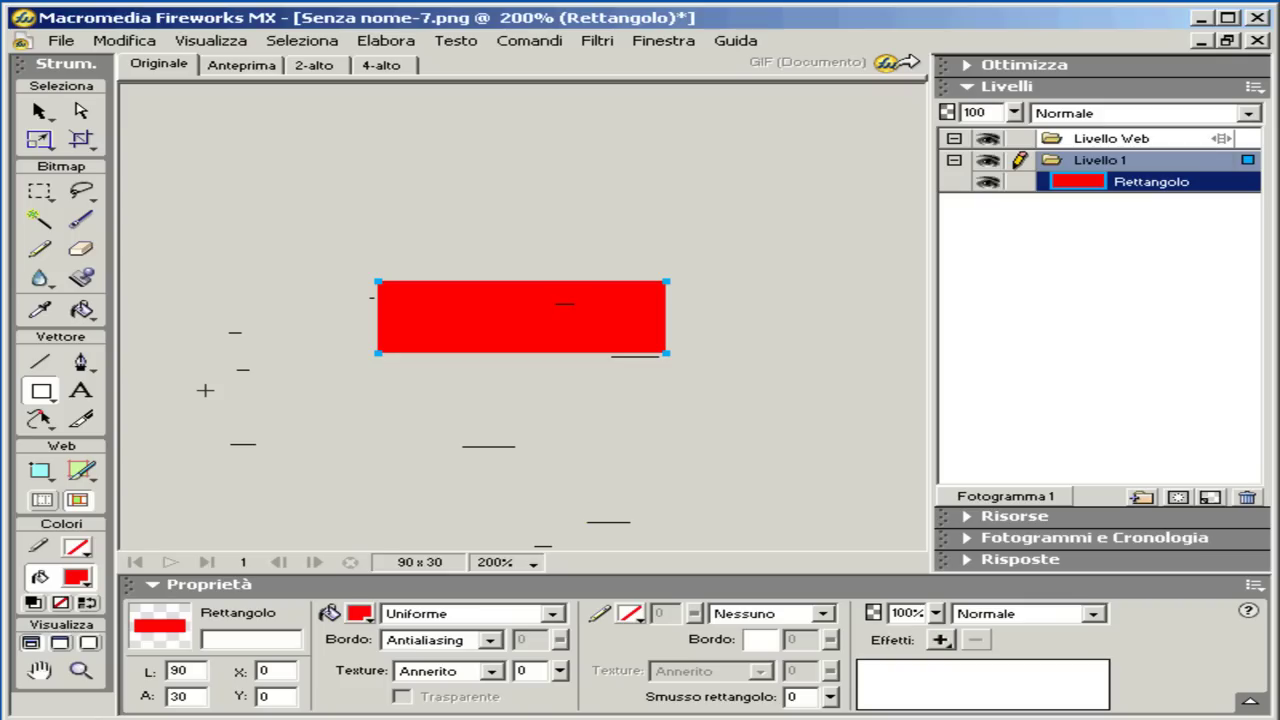
{"action": "left_click", "coordinate": [553, 614]}
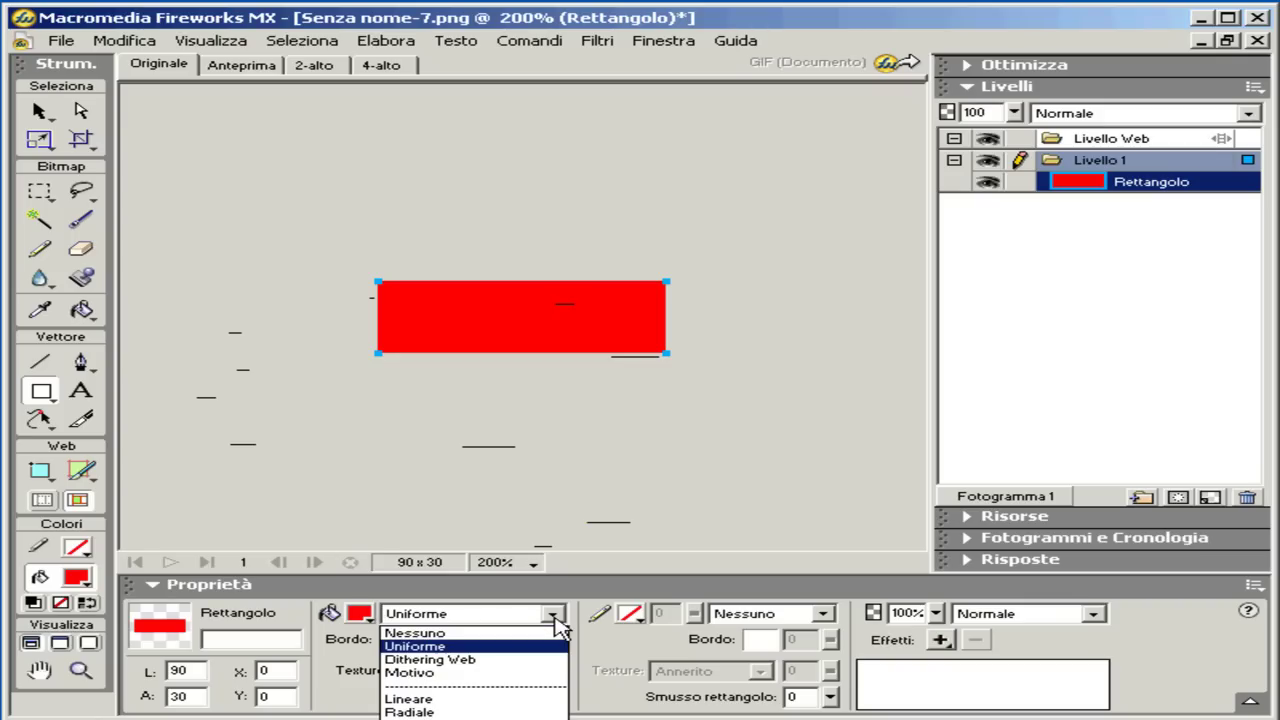
{"action": "left_click", "coordinate": [466, 701]}
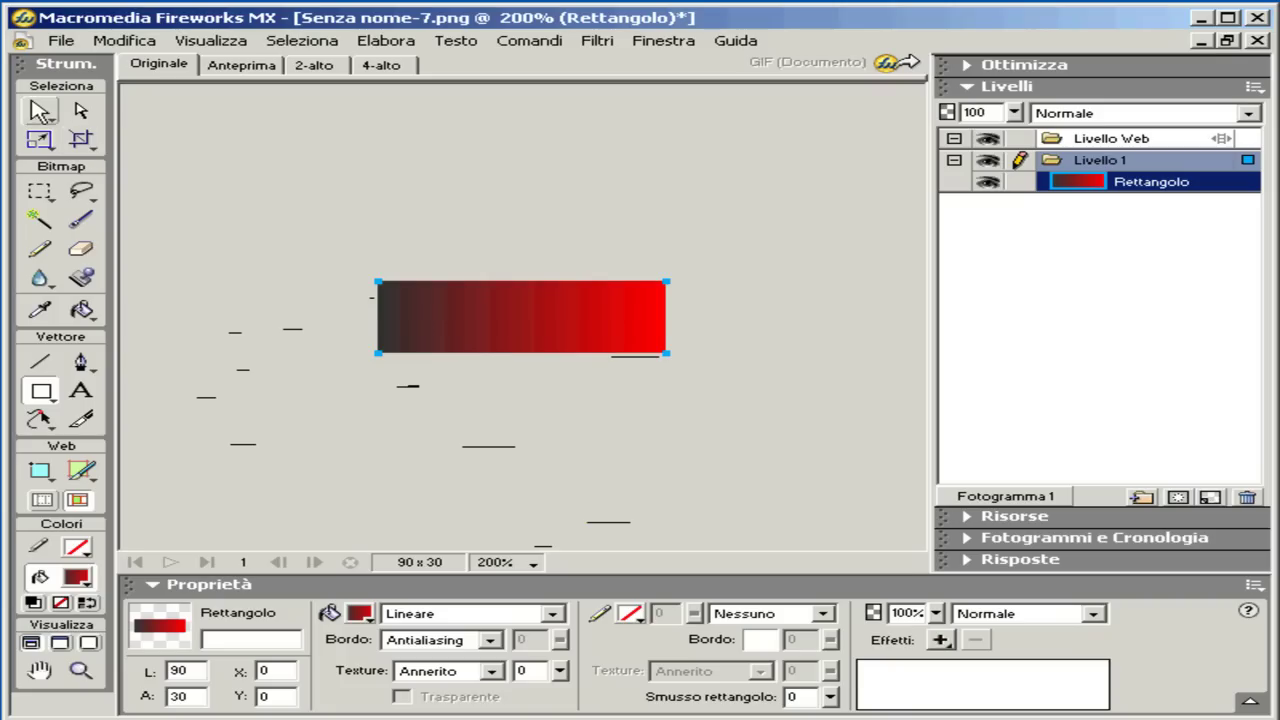
Set the rectangle's gradient to run from black (#000000) to dark grey
{"action": "left_click", "coordinate": [40, 111]}
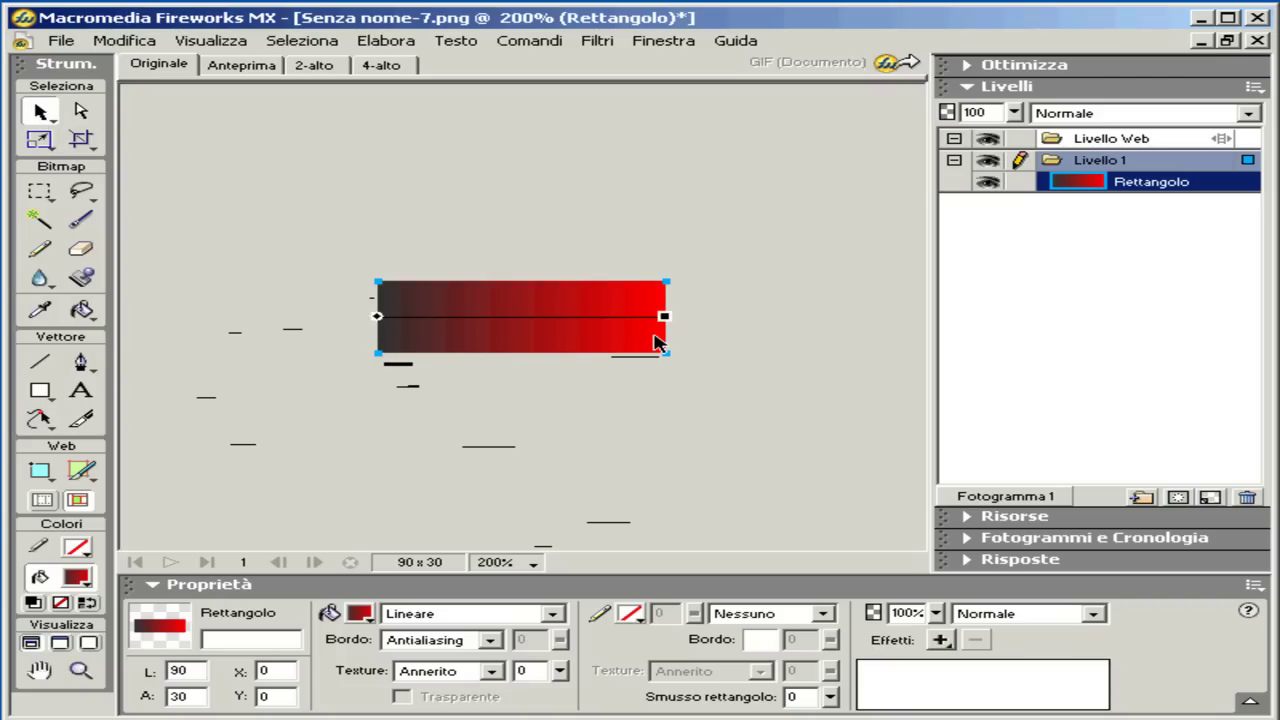
{"action": "left_click", "coordinate": [360, 614]}
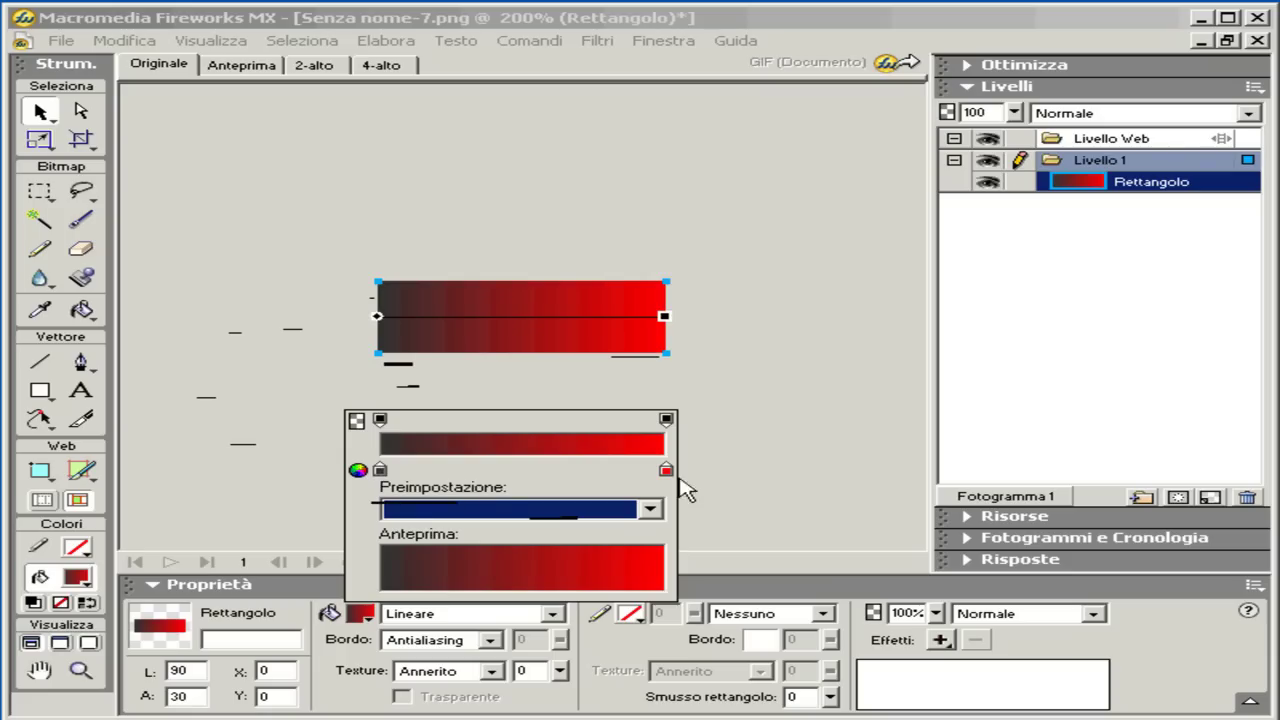
{"action": "left_click", "coordinate": [380, 470]}
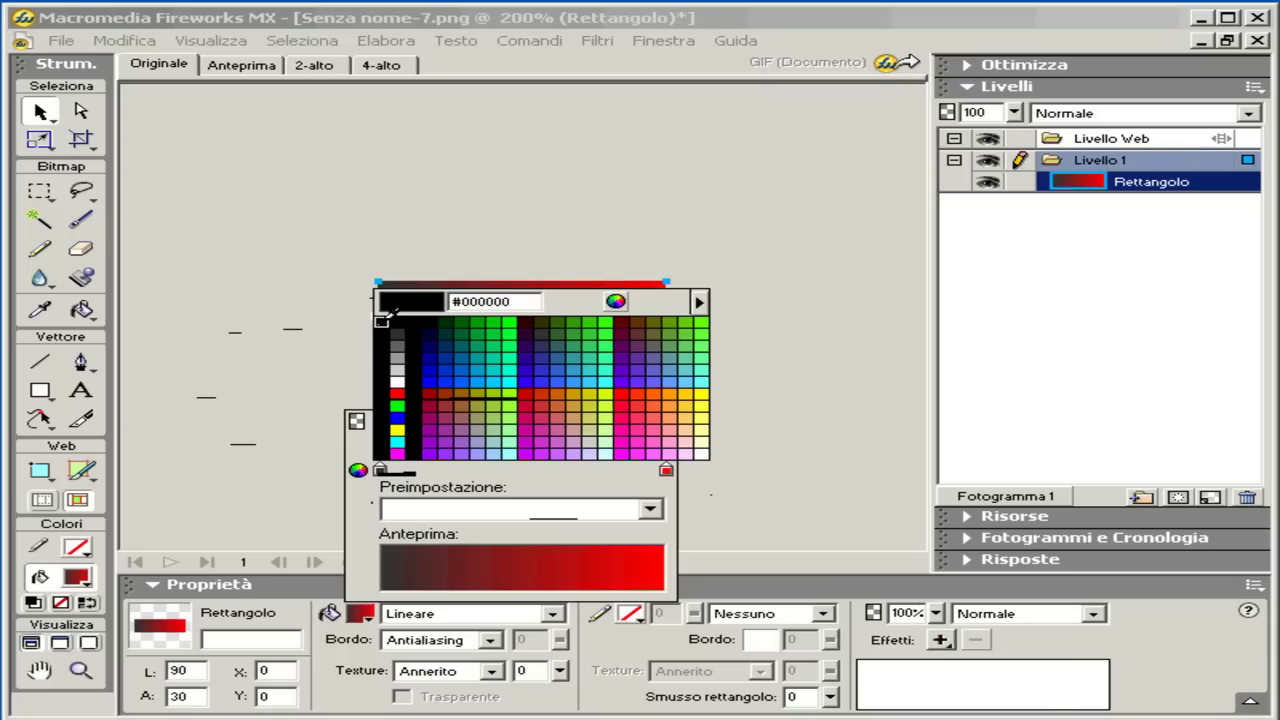
{"action": "left_click", "coordinate": [380, 326]}
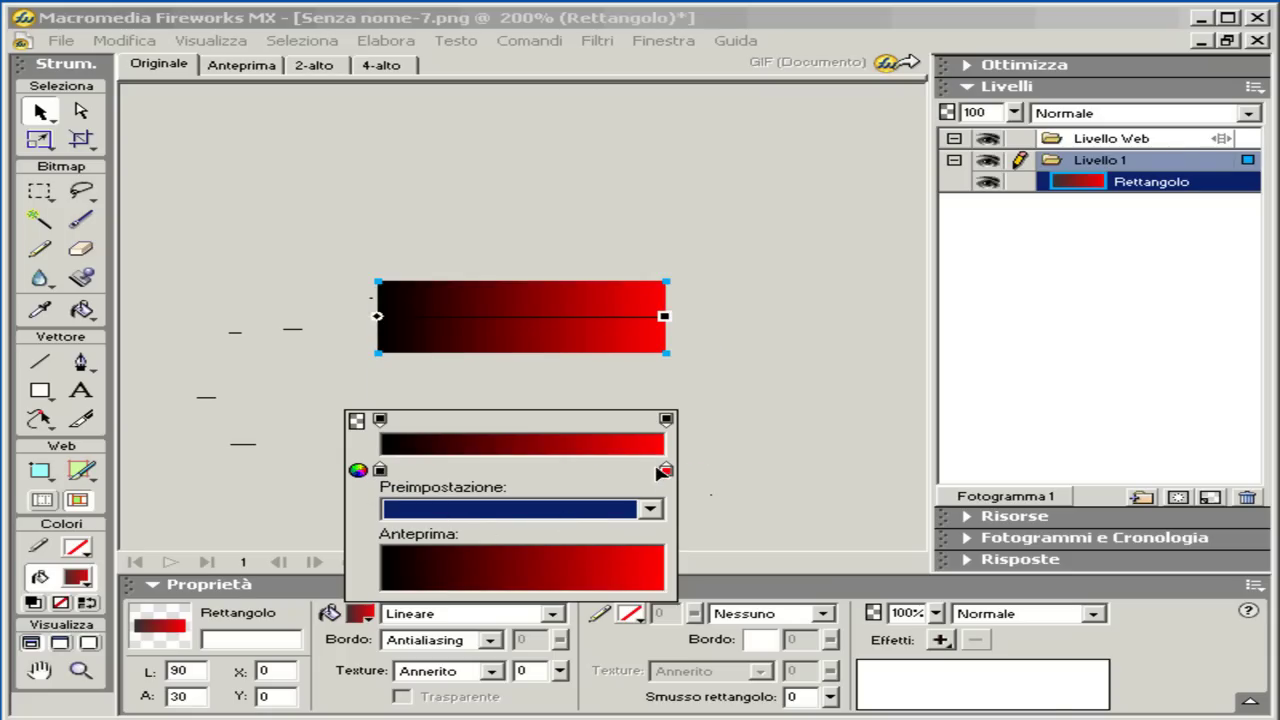
{"action": "left_click", "coordinate": [665, 470]}
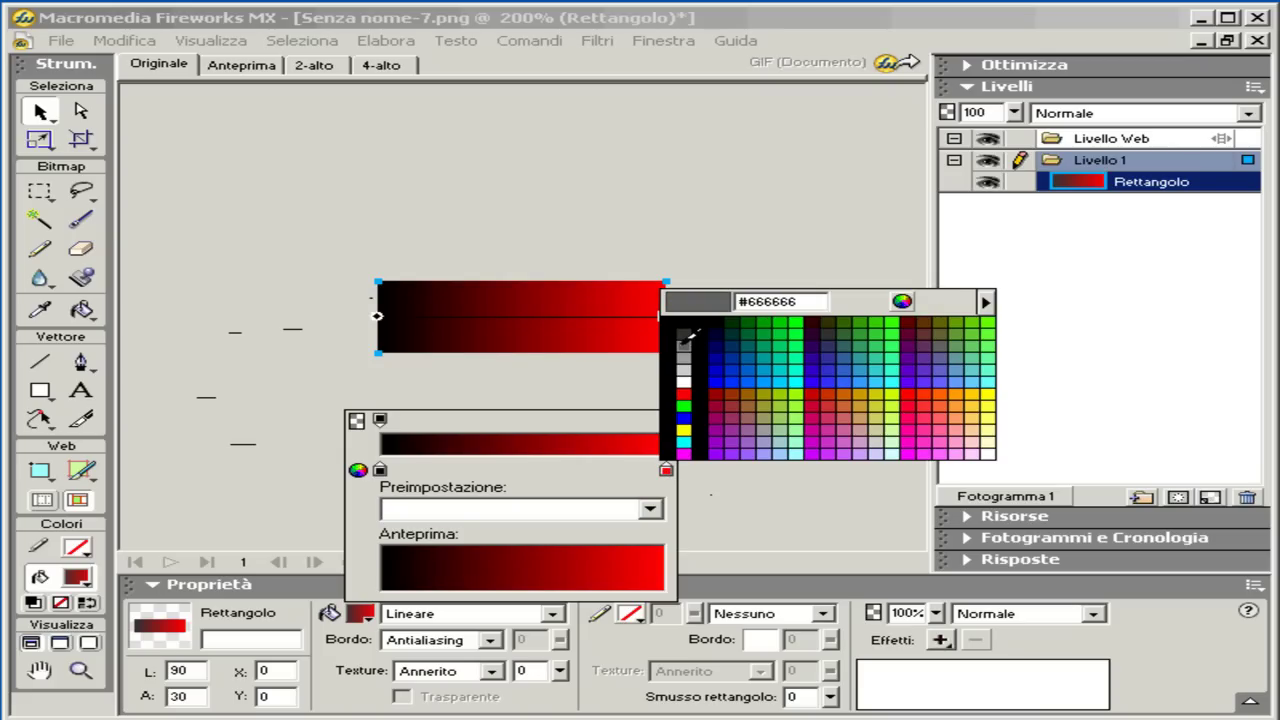
{"action": "left_click", "coordinate": [683, 346]}
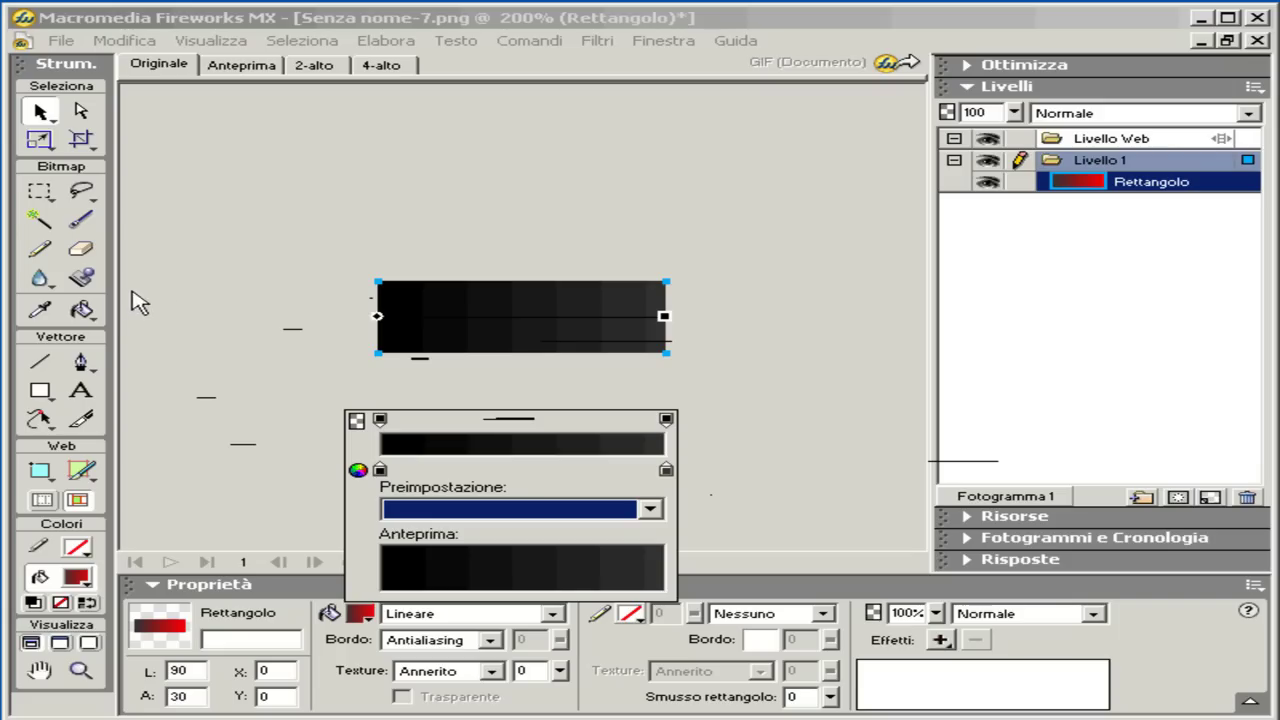
Redirect the rectangle's gradient with the Gradient tool so it runs vertically from the upper edge to the lower edge, and deselect the rectangle
{"action": "left_click", "coordinate": [83, 313]}
{"action": "left_click", "coordinate": [83, 313]}
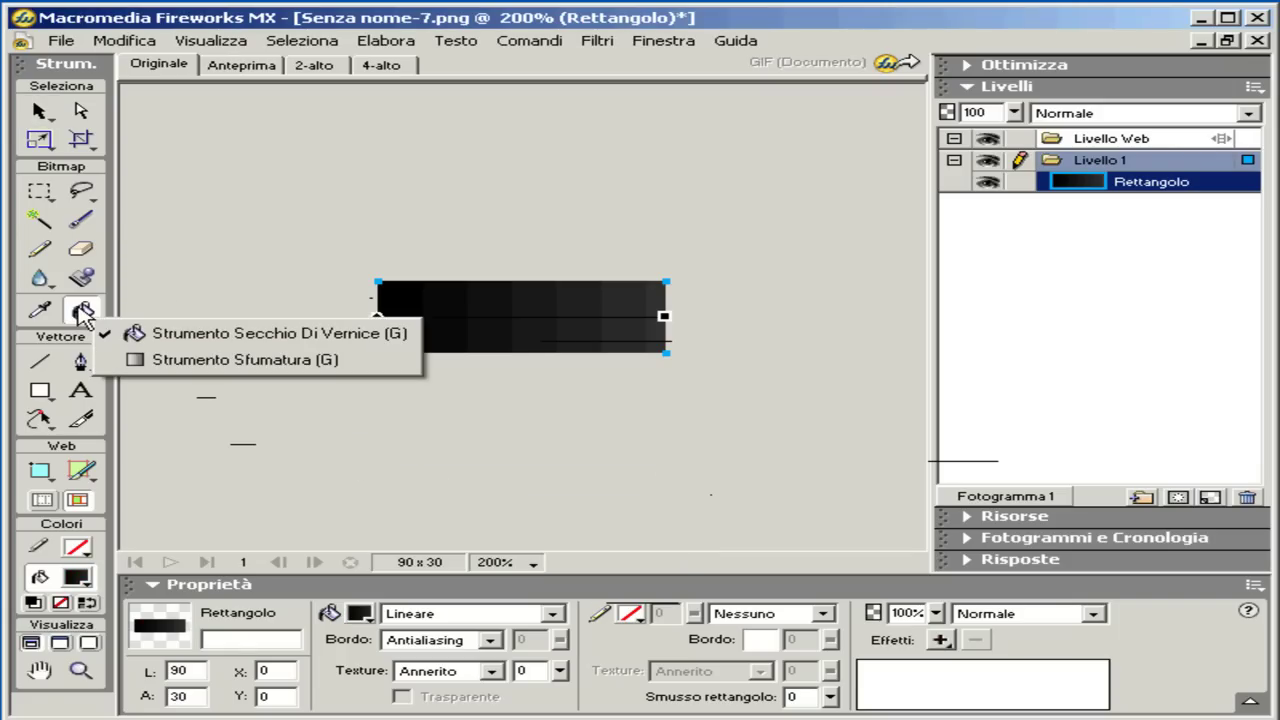
{"action": "left_click", "coordinate": [245, 361]}
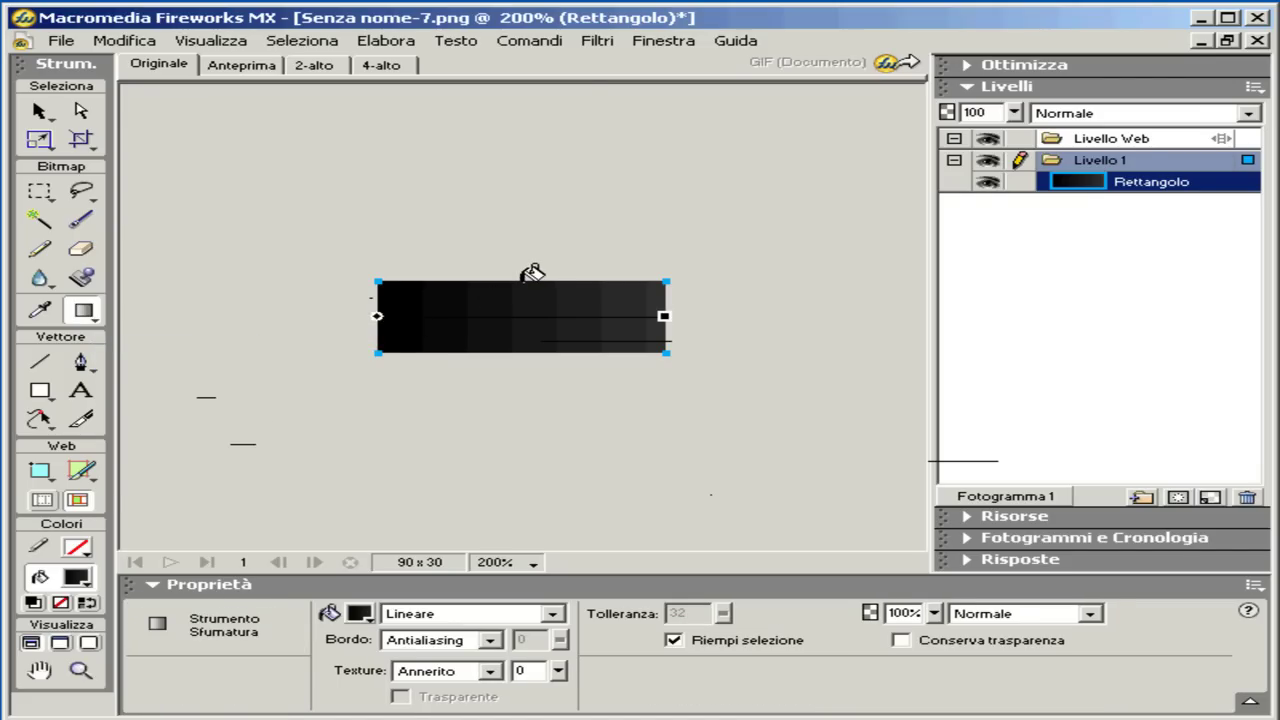
{"action": "left_click_drag", "start_coordinate": [522, 278], "coordinate": [522, 351]}
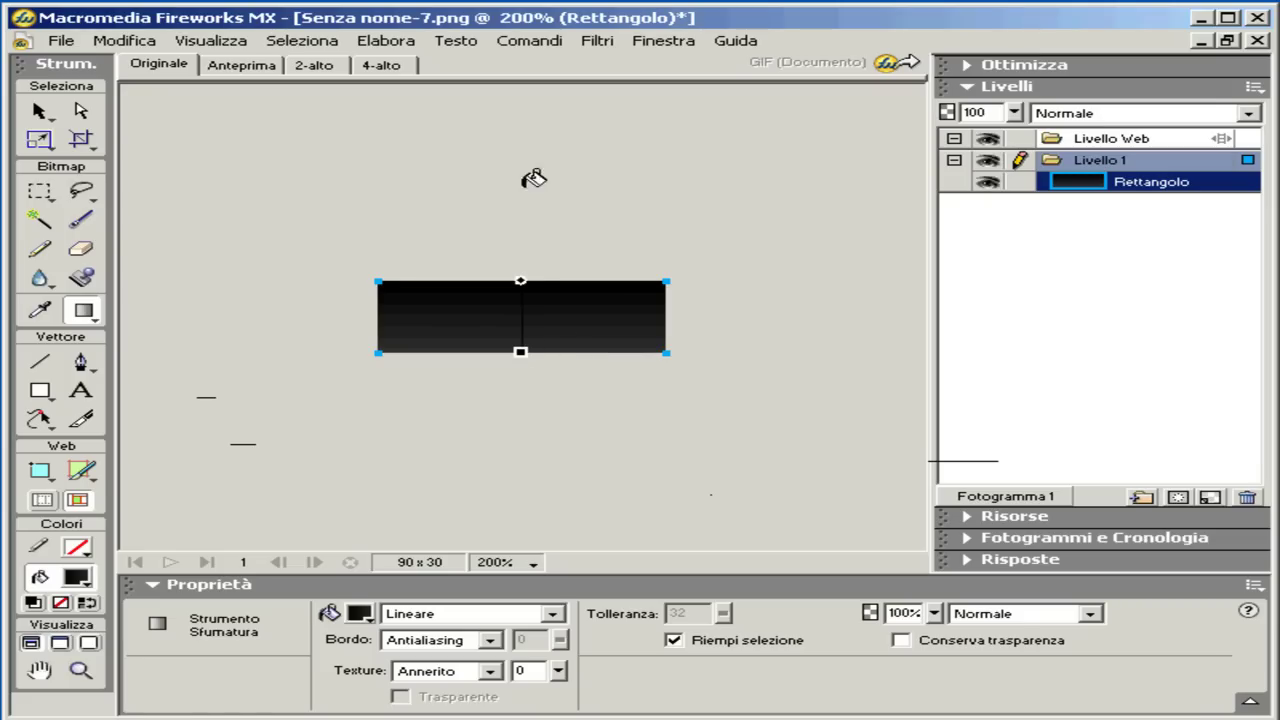
{"action": "left_click", "coordinate": [42, 116]}
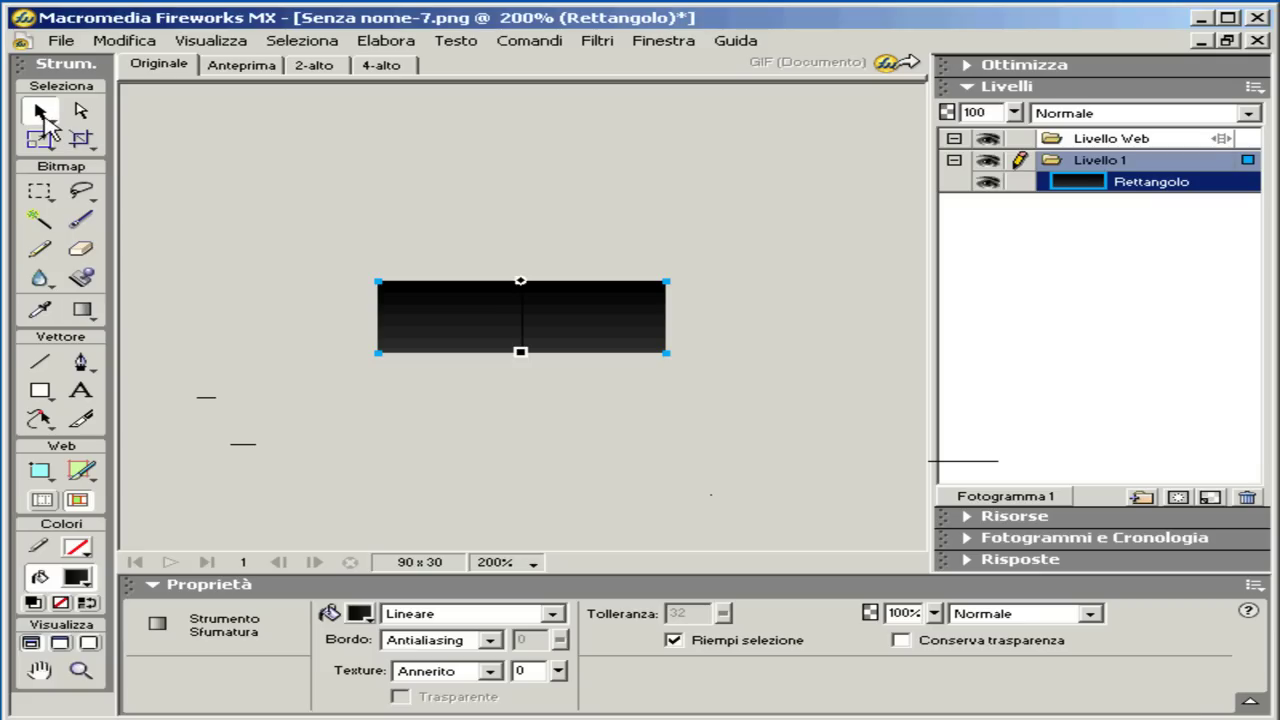
{"action": "left_click", "coordinate": [223, 196]}
{"action": "left_click", "coordinate": [415, 329]}
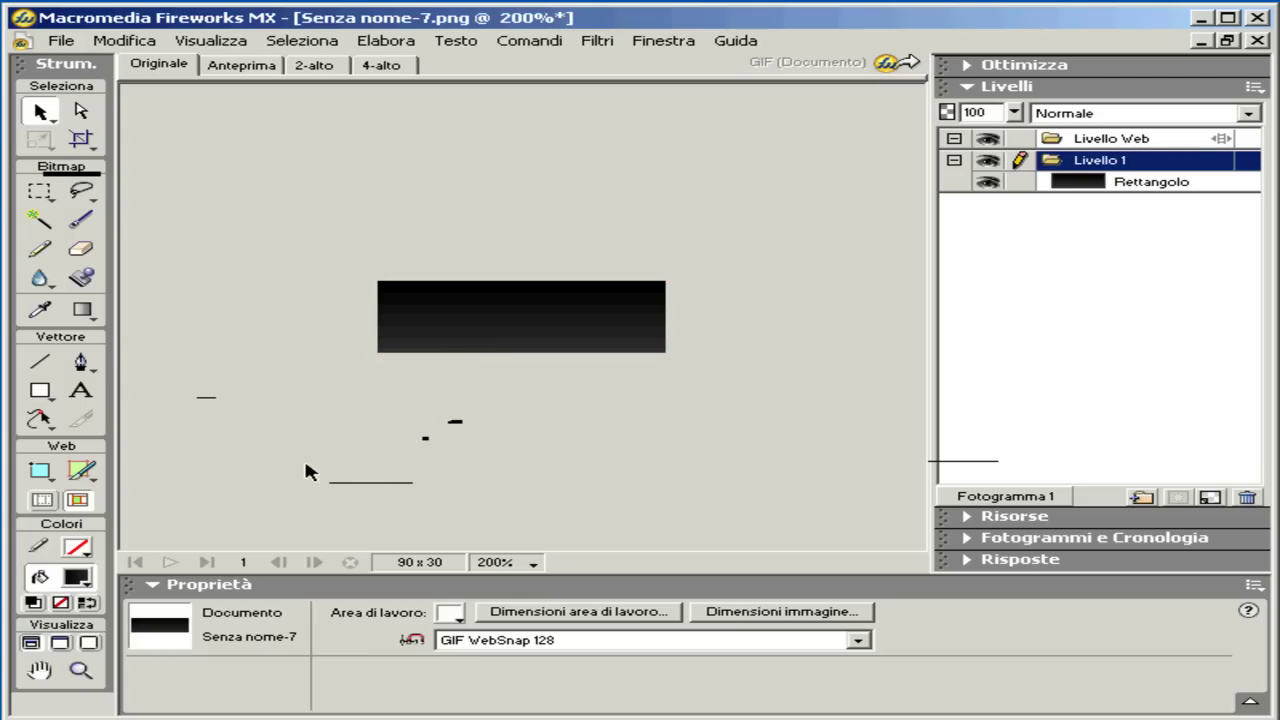
{"action": "left_click", "coordinate": [277, 491]}
{"action": "left_click", "coordinate": [477, 350]}
{"action": "left_click", "coordinate": [352, 157]}
Draw a 90 pixel wide rectangle over the upper half of the dark button and give it a uniform white fill
{"action": "left_click", "coordinate": [40, 391]}
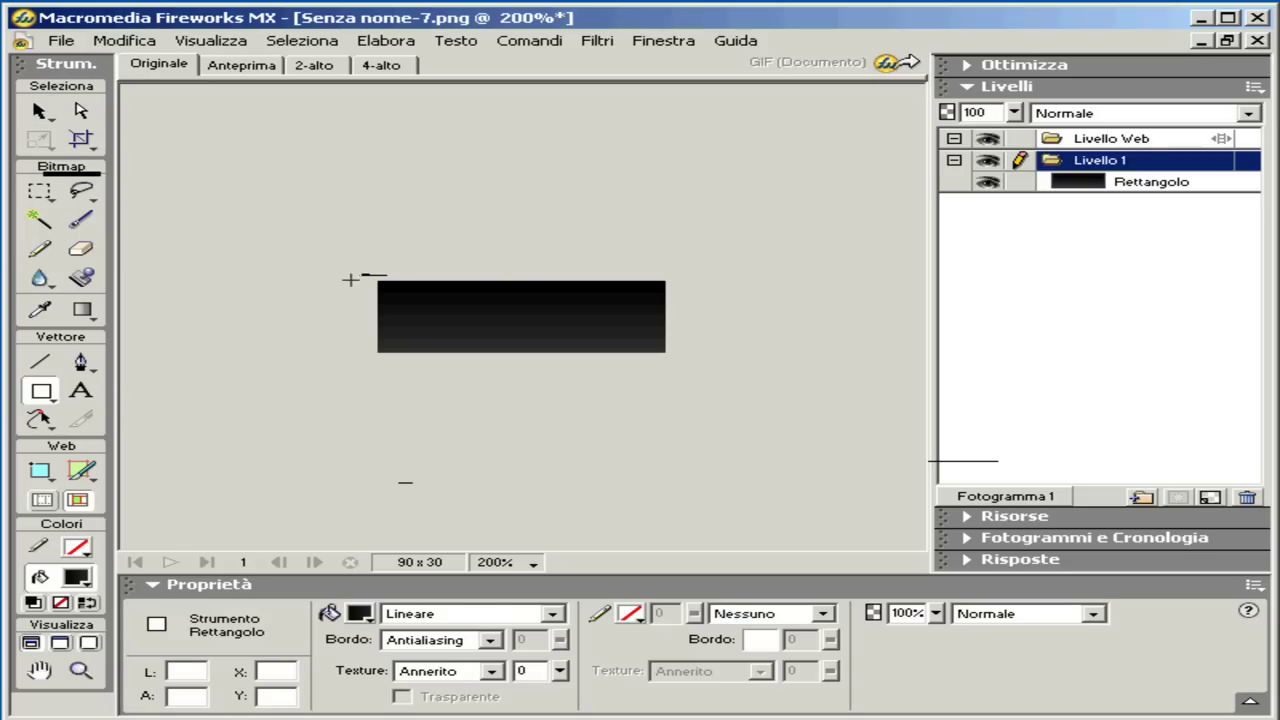
{"action": "left_click_drag", "start_coordinate": [377, 281], "coordinate": [665, 318]}
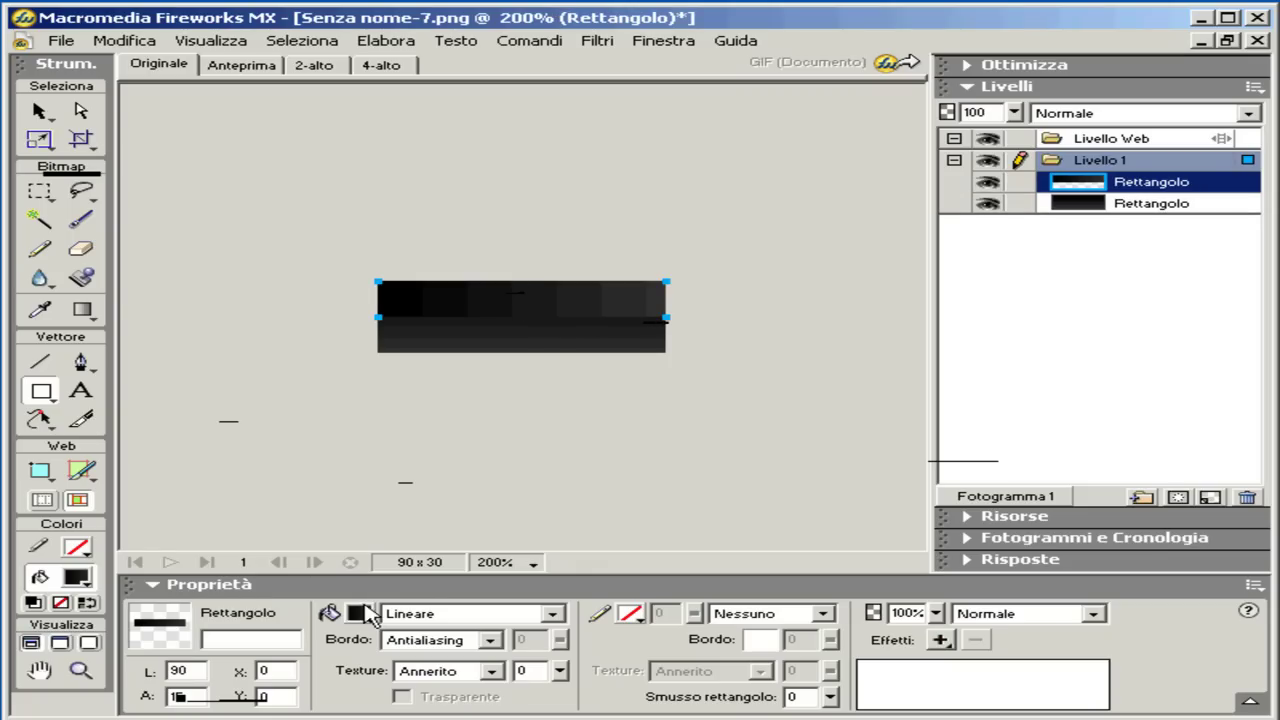
{"action": "left_click", "coordinate": [412, 613]}
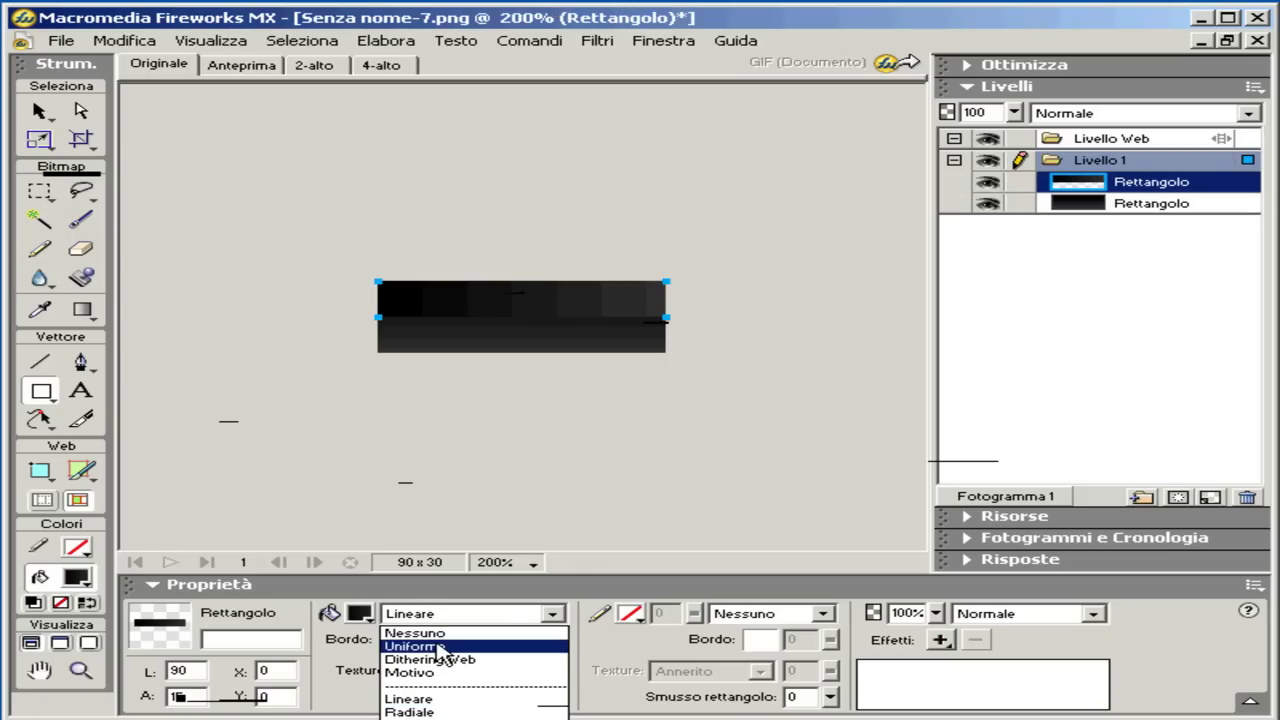
{"action": "left_click", "coordinate": [432, 645]}
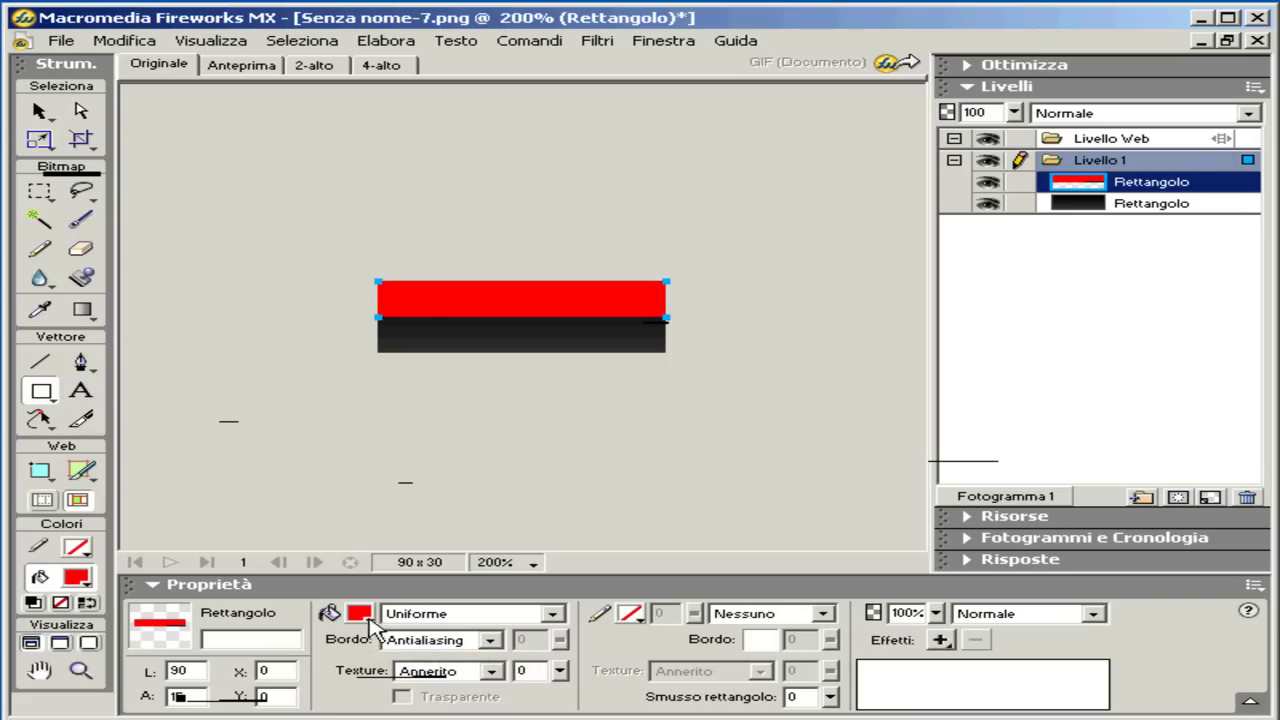
{"action": "left_click", "coordinate": [360, 613]}
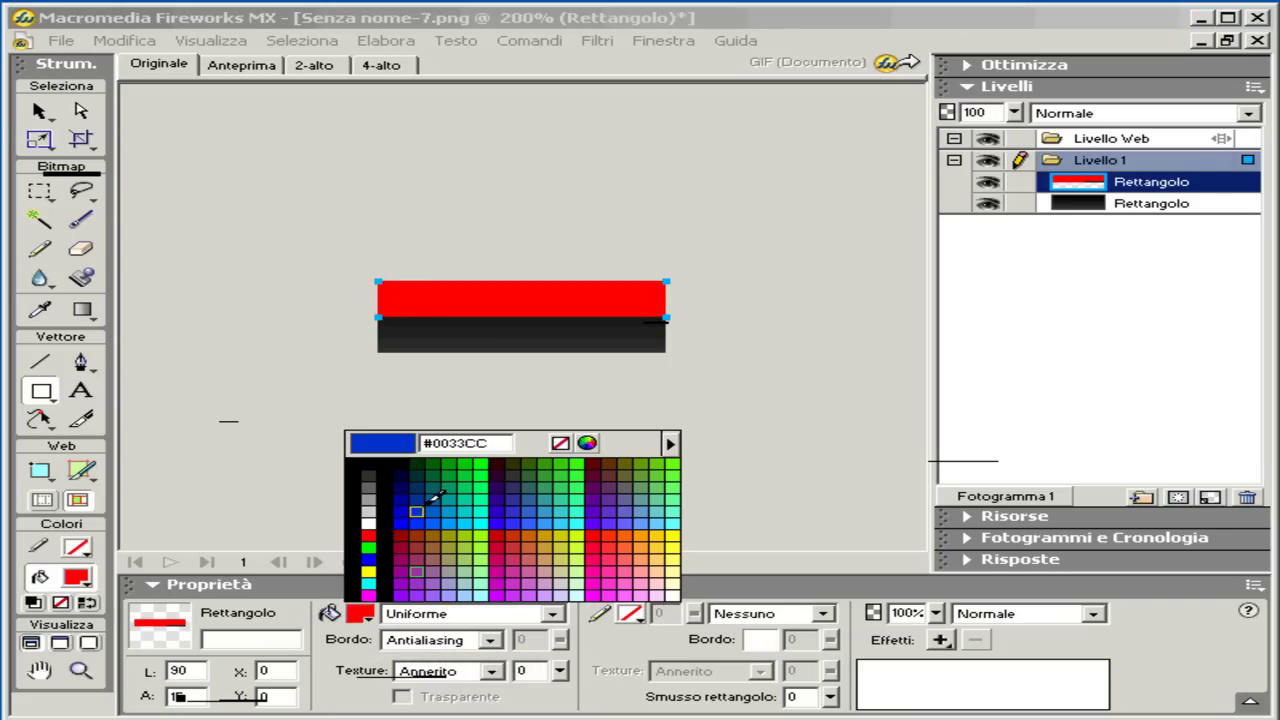
{"action": "left_click", "coordinate": [368, 523]}
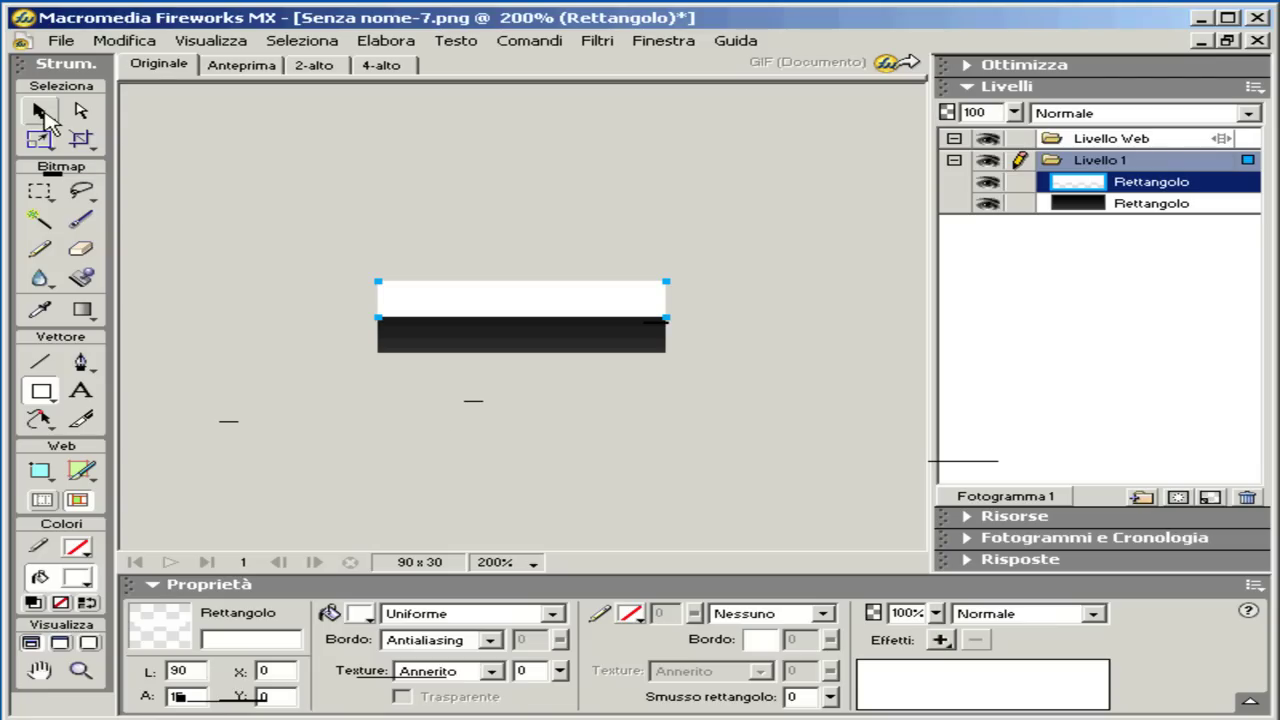
Add a mask to the white rectangle and set its linear gradient colours from #FFFFFF to #000000
{"action": "left_click", "coordinate": [45, 115]}
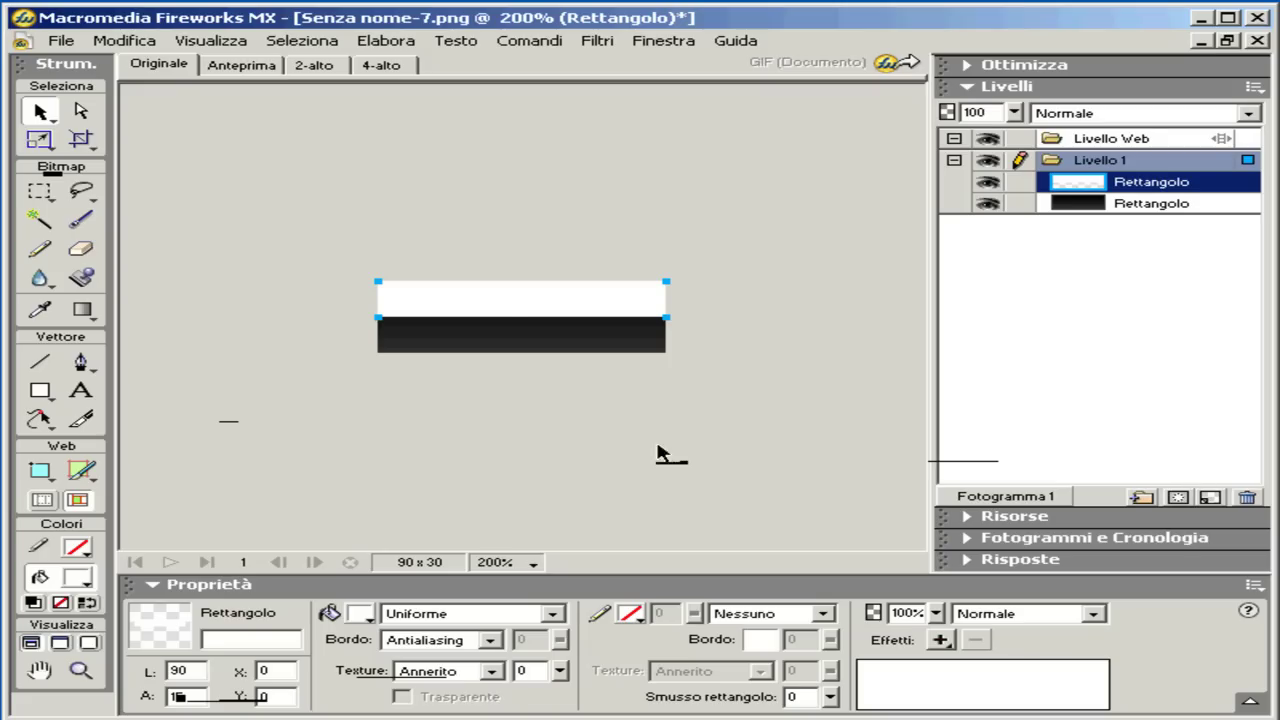
{"action": "left_click", "coordinate": [1179, 503]}
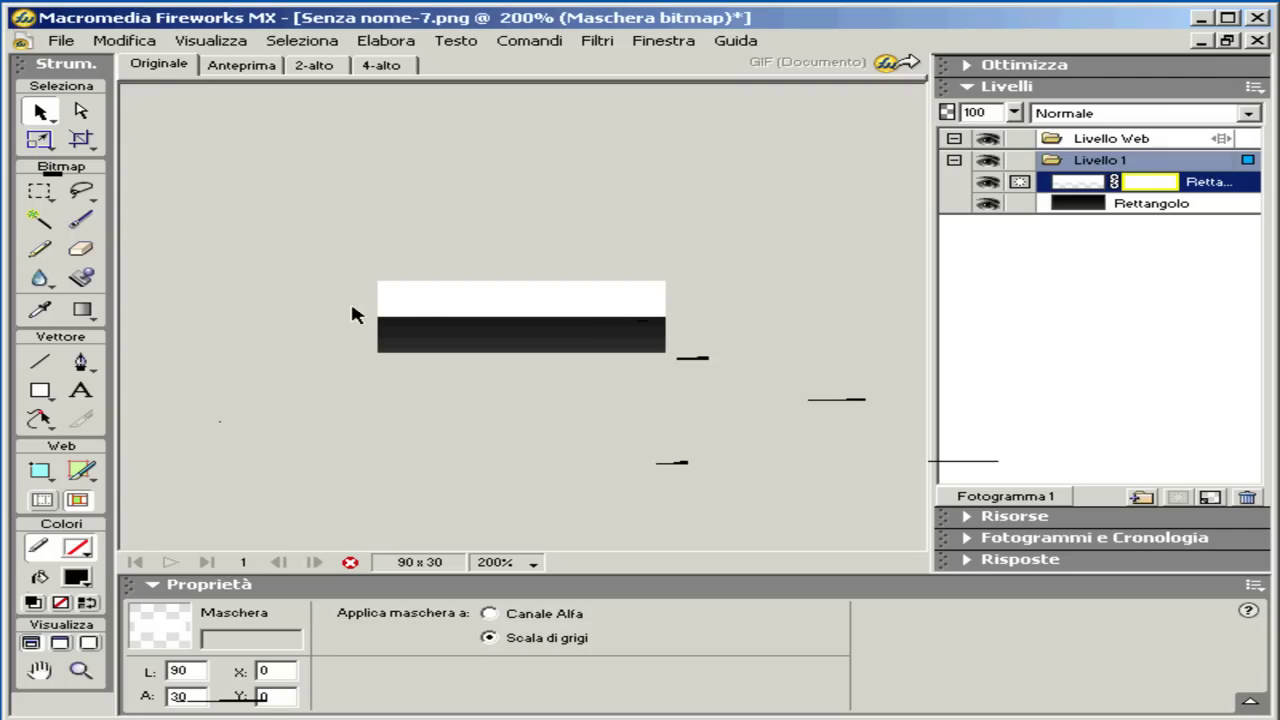
{"action": "left_click", "coordinate": [80, 311]}
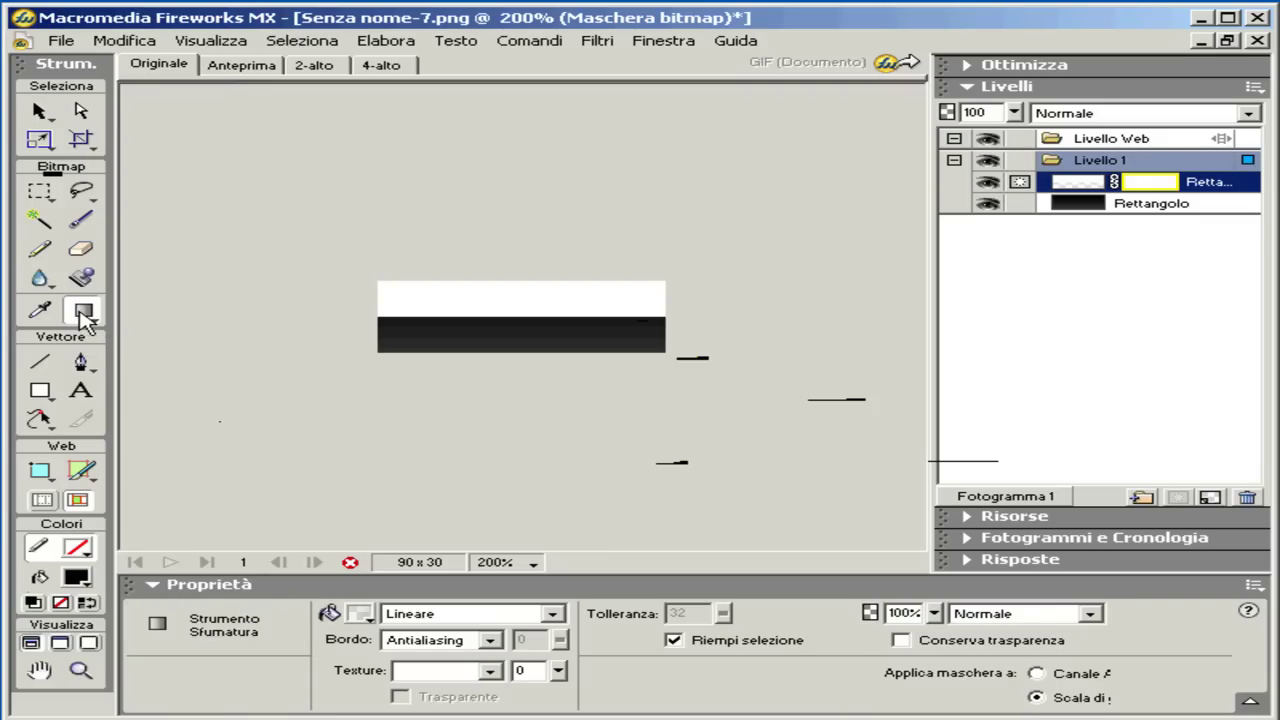
{"action": "left_click", "coordinate": [362, 615]}
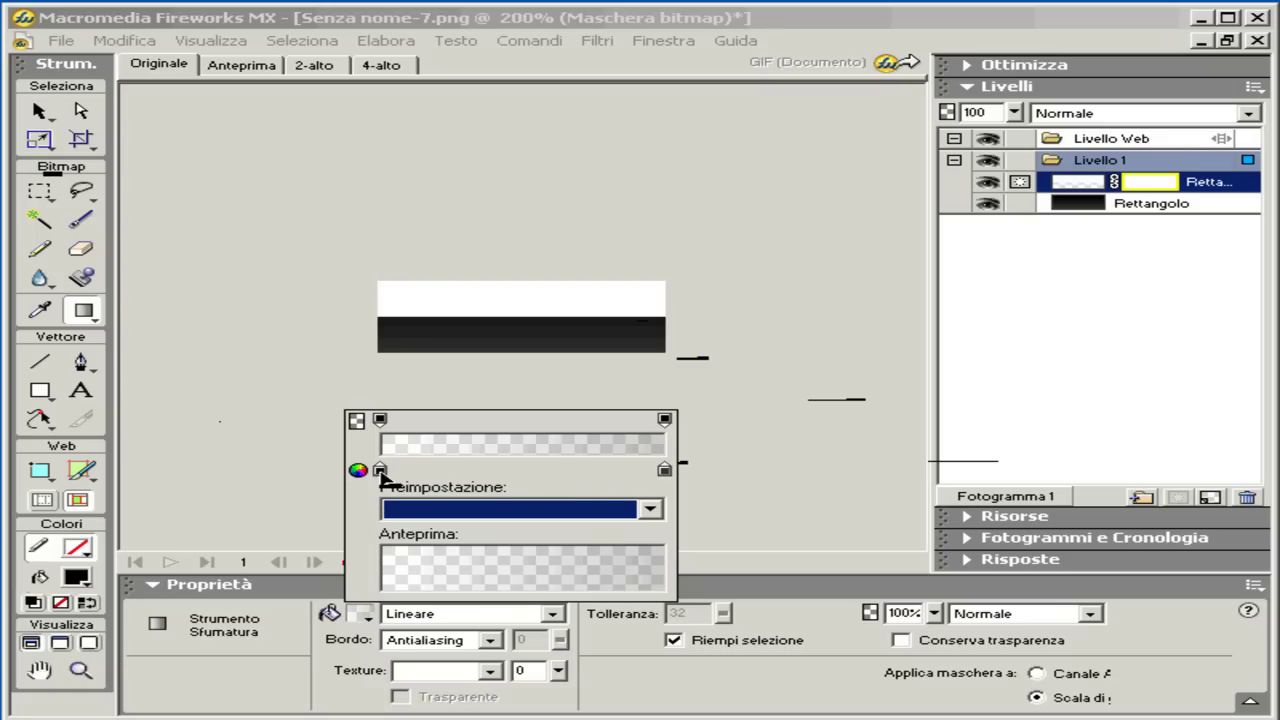
{"action": "left_click", "coordinate": [381, 472]}
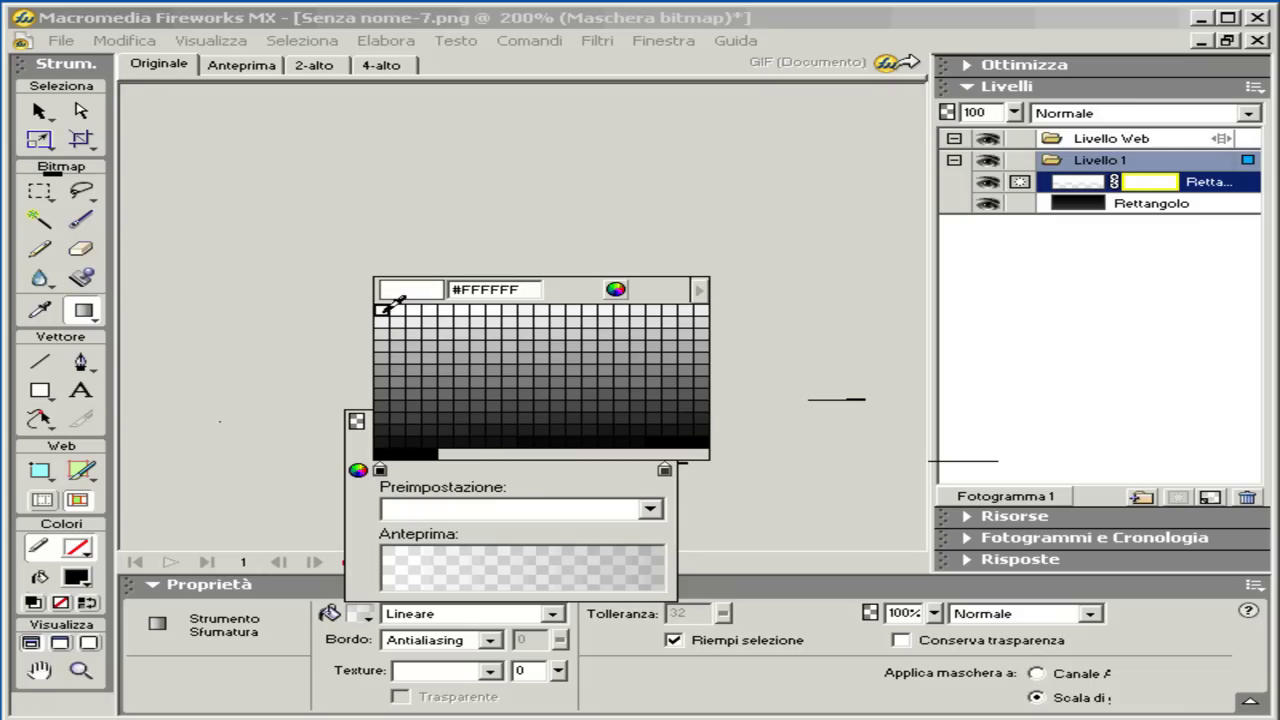
{"action": "left_click", "coordinate": [383, 312]}
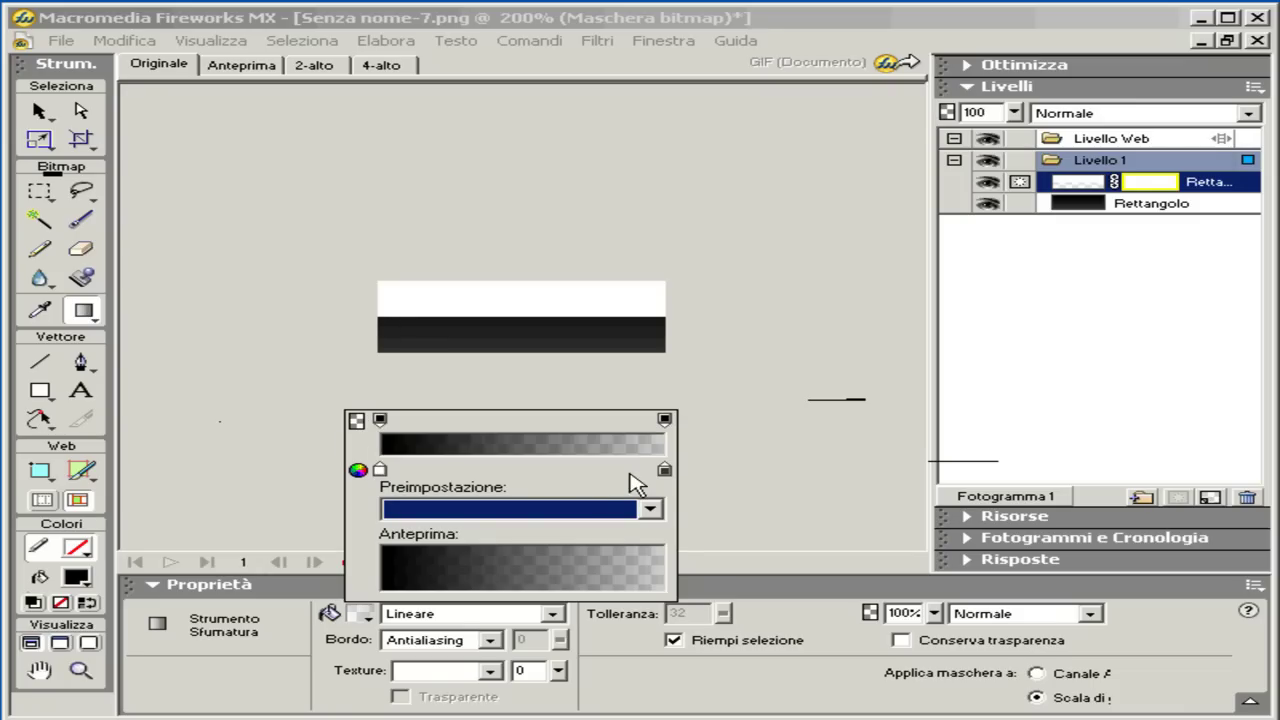
{"action": "left_click", "coordinate": [664, 472]}
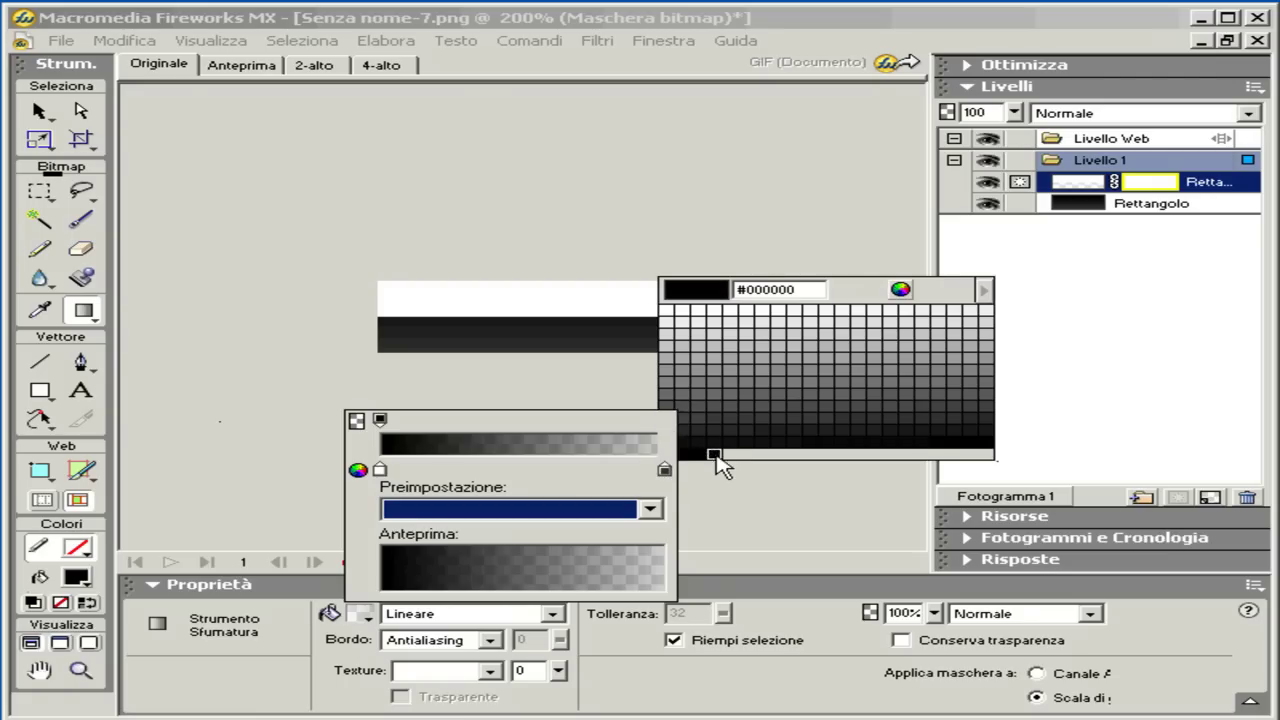
{"action": "left_click", "coordinate": [714, 448]}
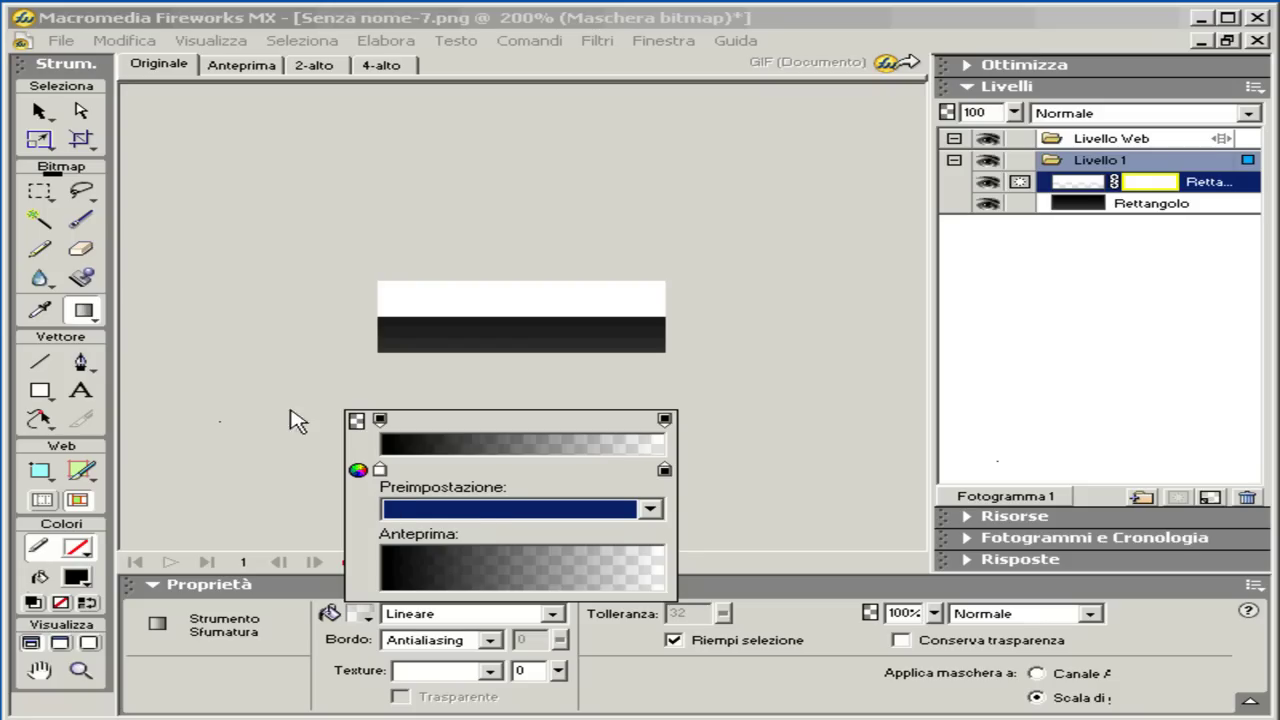
{"action": "left_click", "coordinate": [330, 330]}
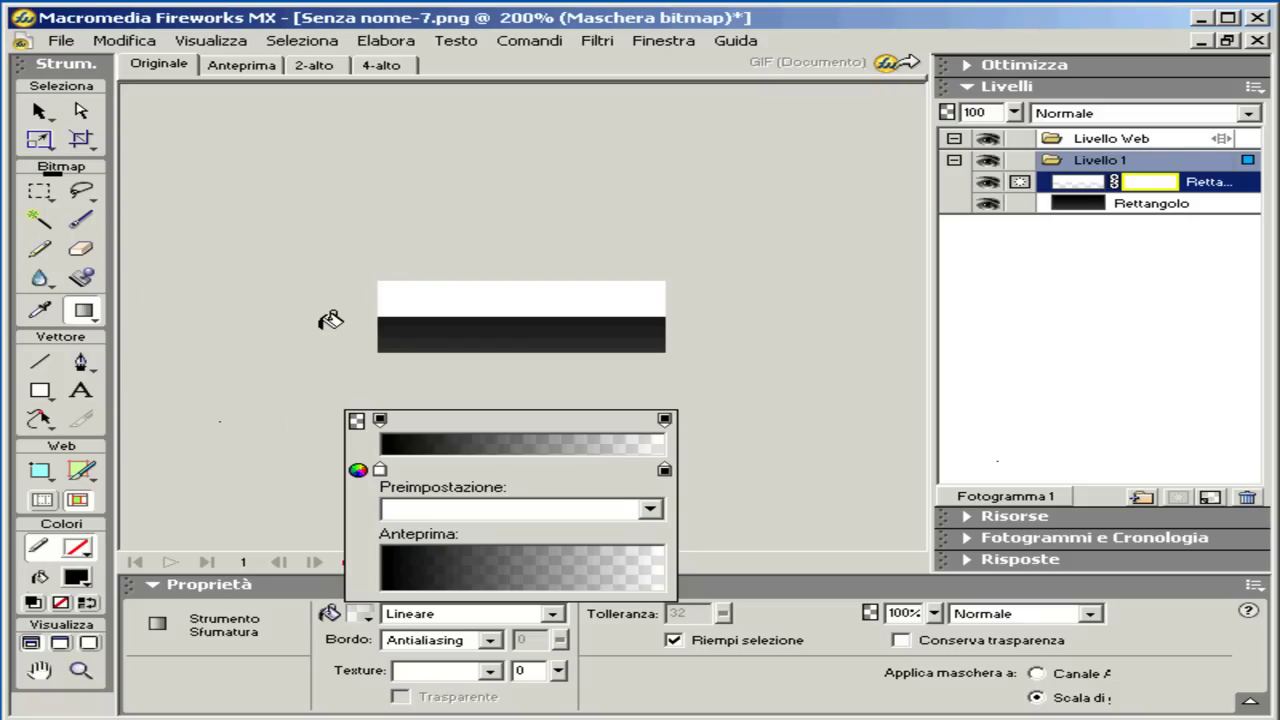
Apply the gradient to the mask vertically from the button's upper edge to its middle, and deselect the masked rectangle
{"action": "left_click", "coordinate": [520, 274]}
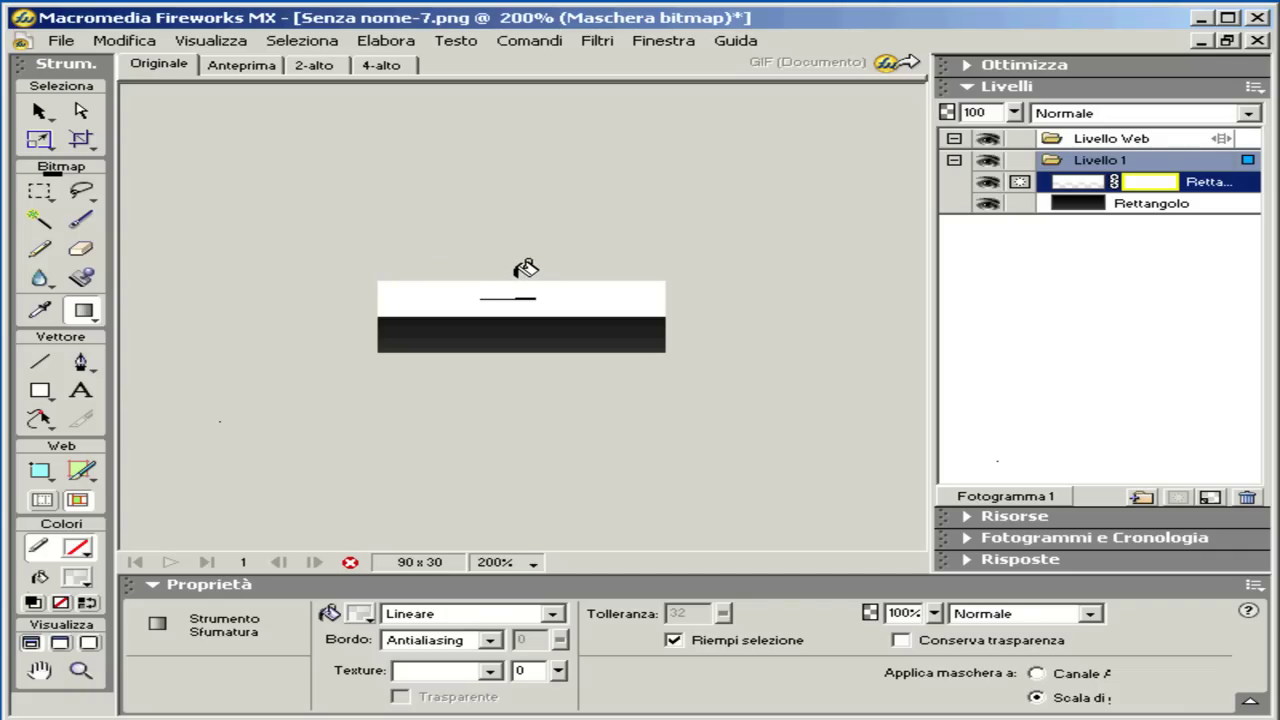
{"action": "left_click_drag", "start_coordinate": [514, 274], "coordinate": [514, 316]}
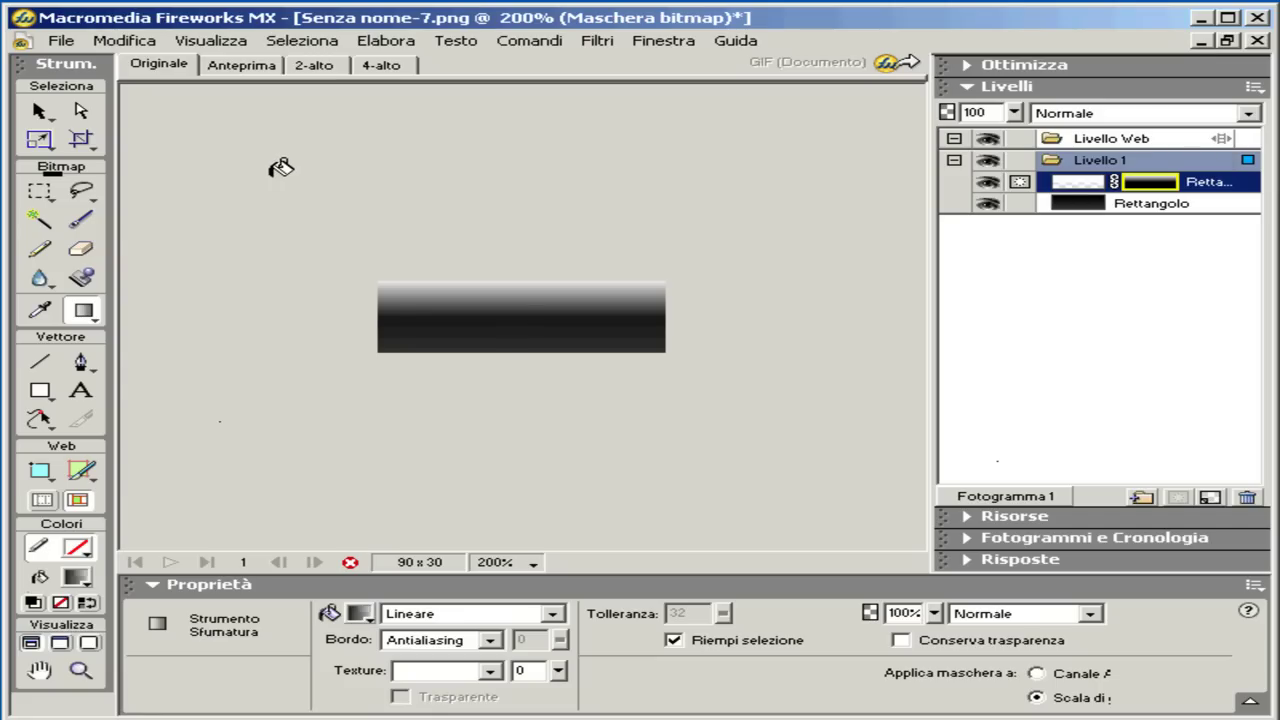
{"action": "left_click", "coordinate": [40, 112]}
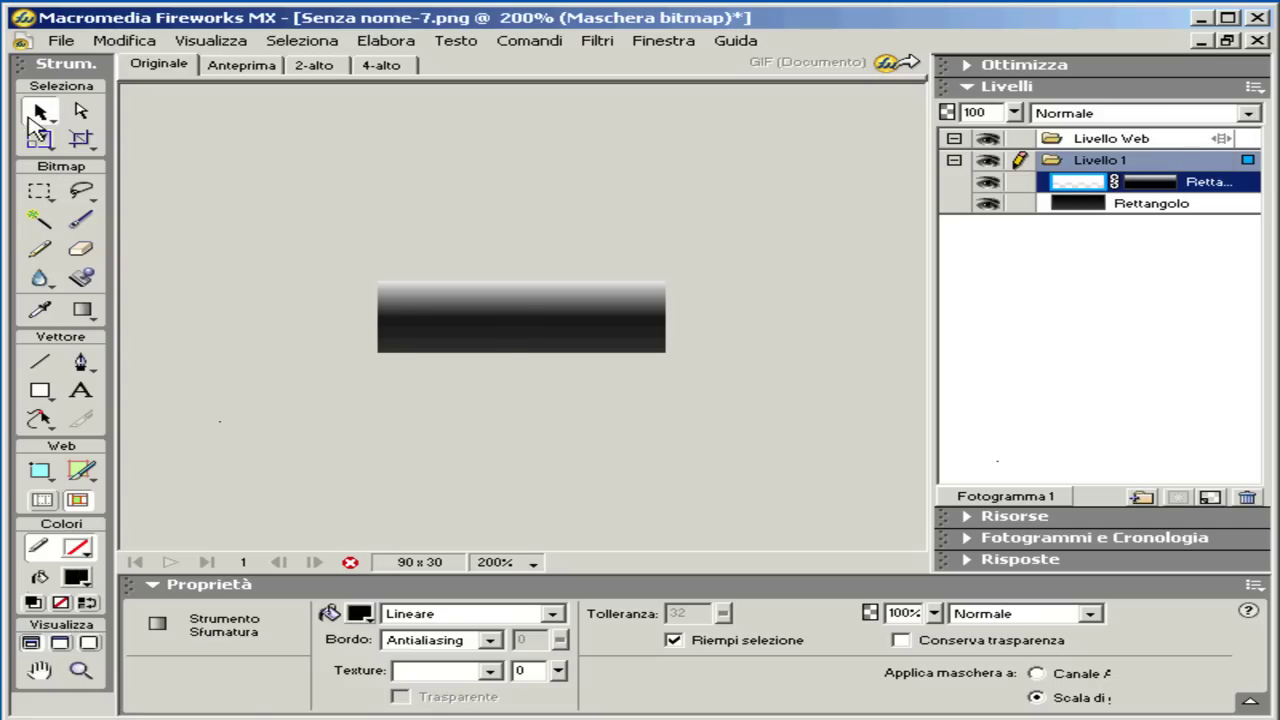
{"action": "left_click", "coordinate": [216, 210]}
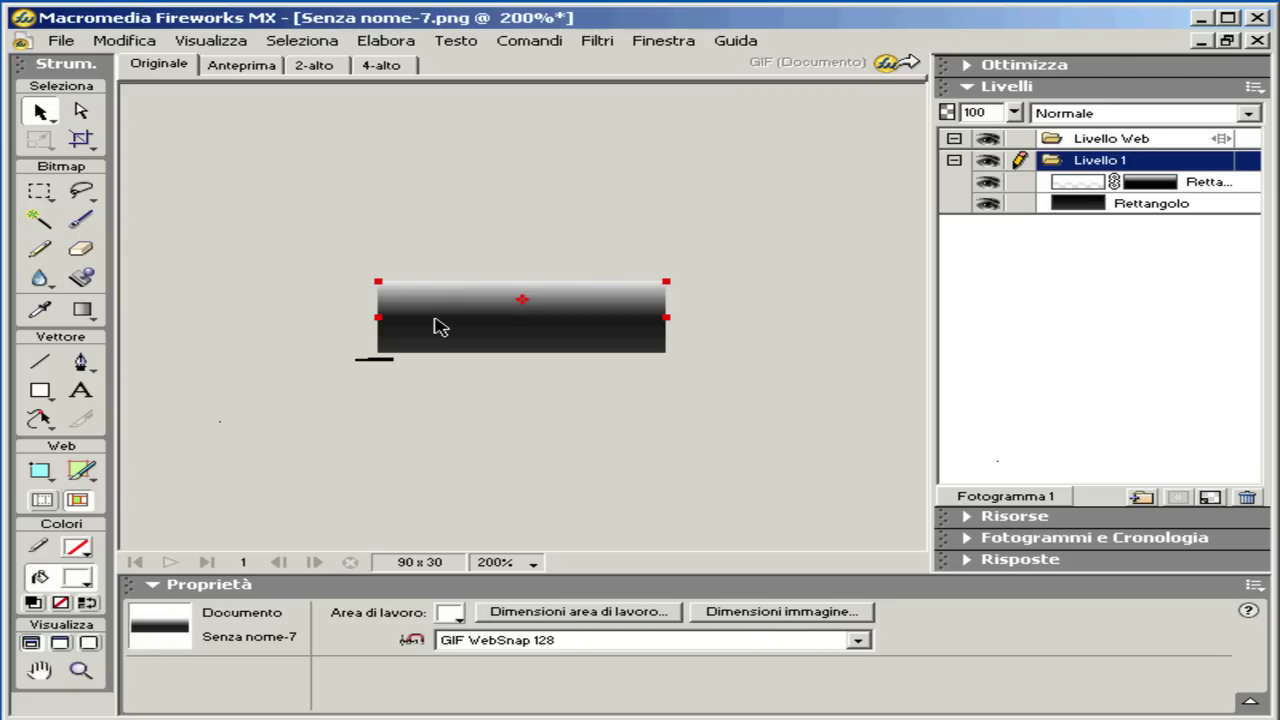
Set the Text tool to the Century font at size 16
{"action": "left_click", "coordinate": [440, 266]}
{"action": "left_click", "coordinate": [532, 563]}
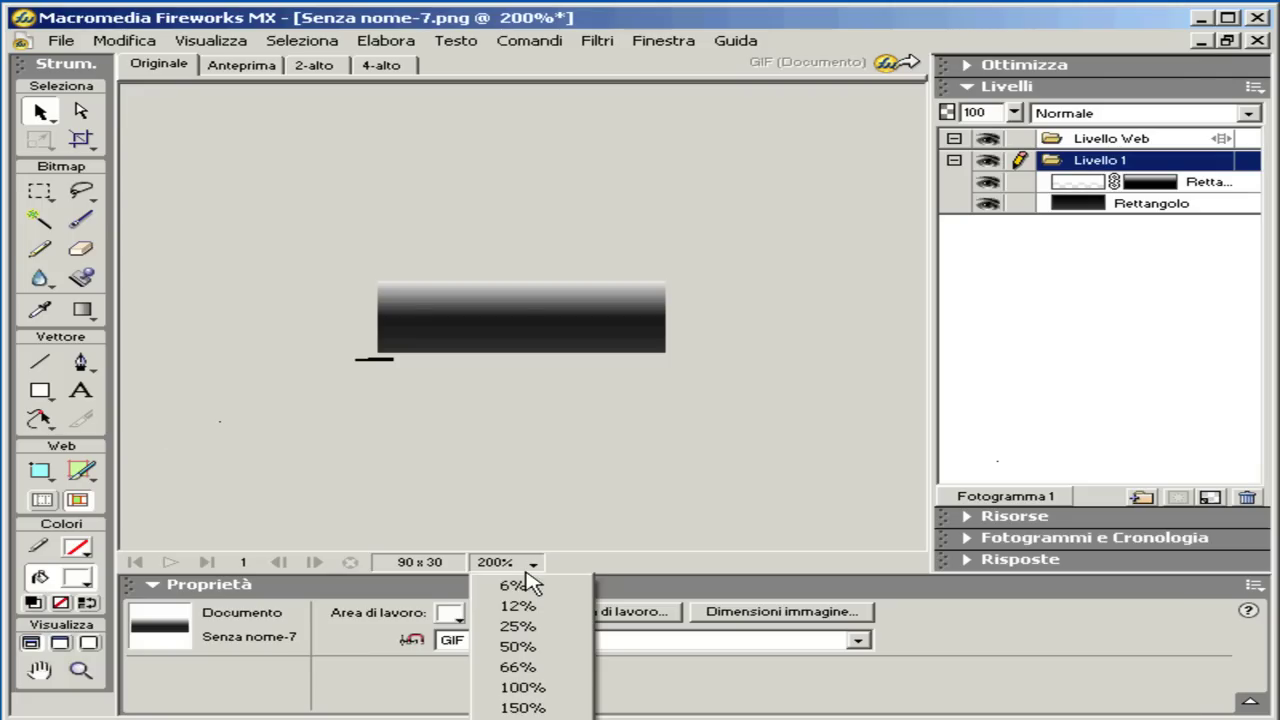
{"action": "left_click", "coordinate": [538, 688]}
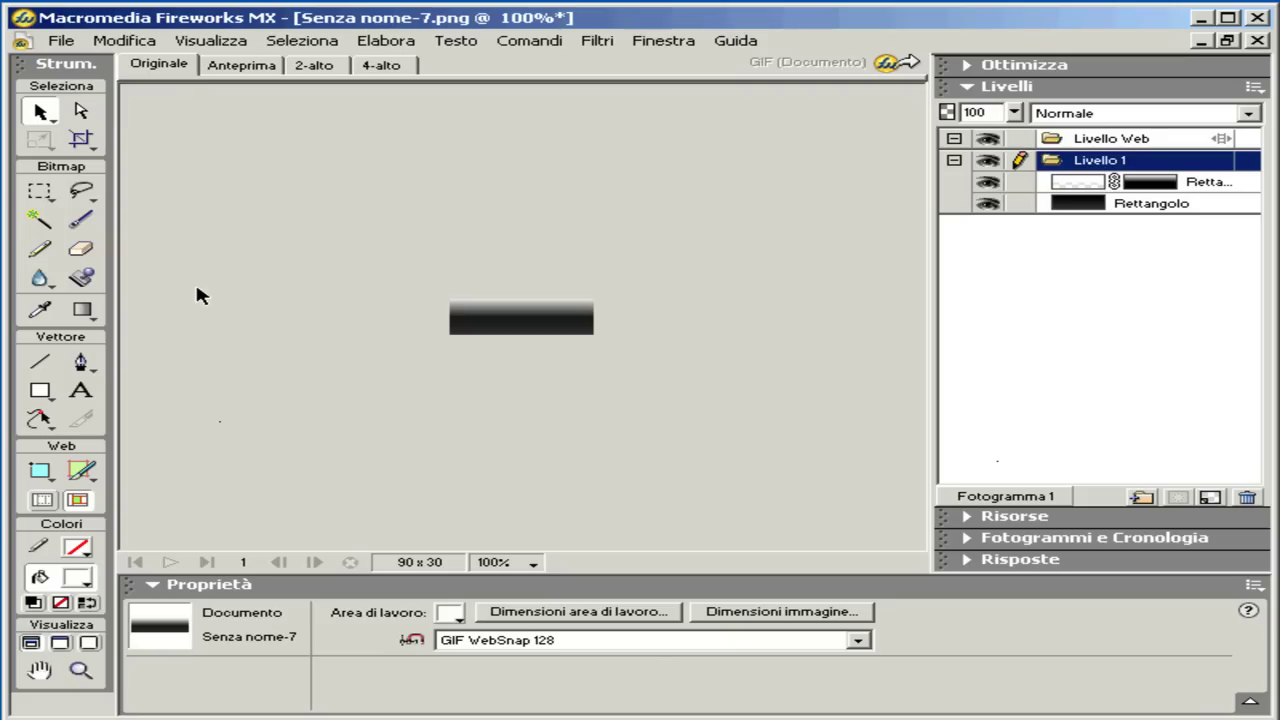
{"action": "left_click", "coordinate": [84, 392]}
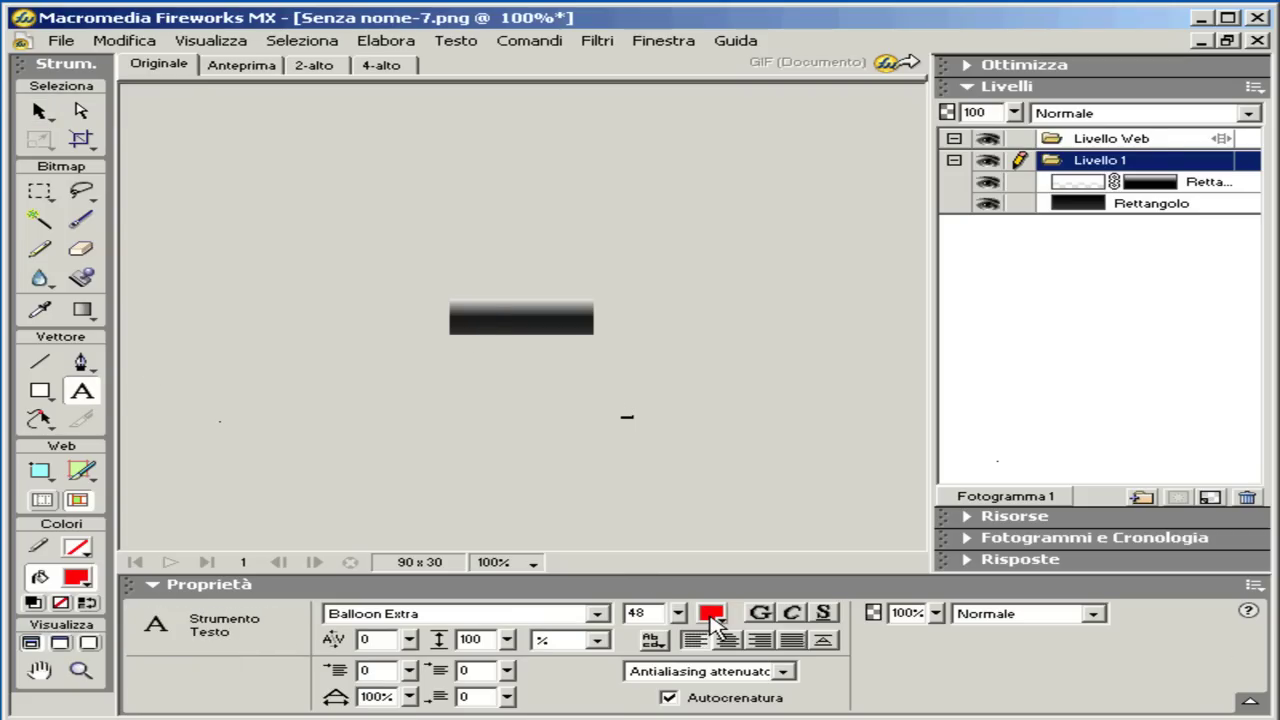
{"action": "left_click_drag", "start_coordinate": [678, 613], "coordinate": [683, 676]}
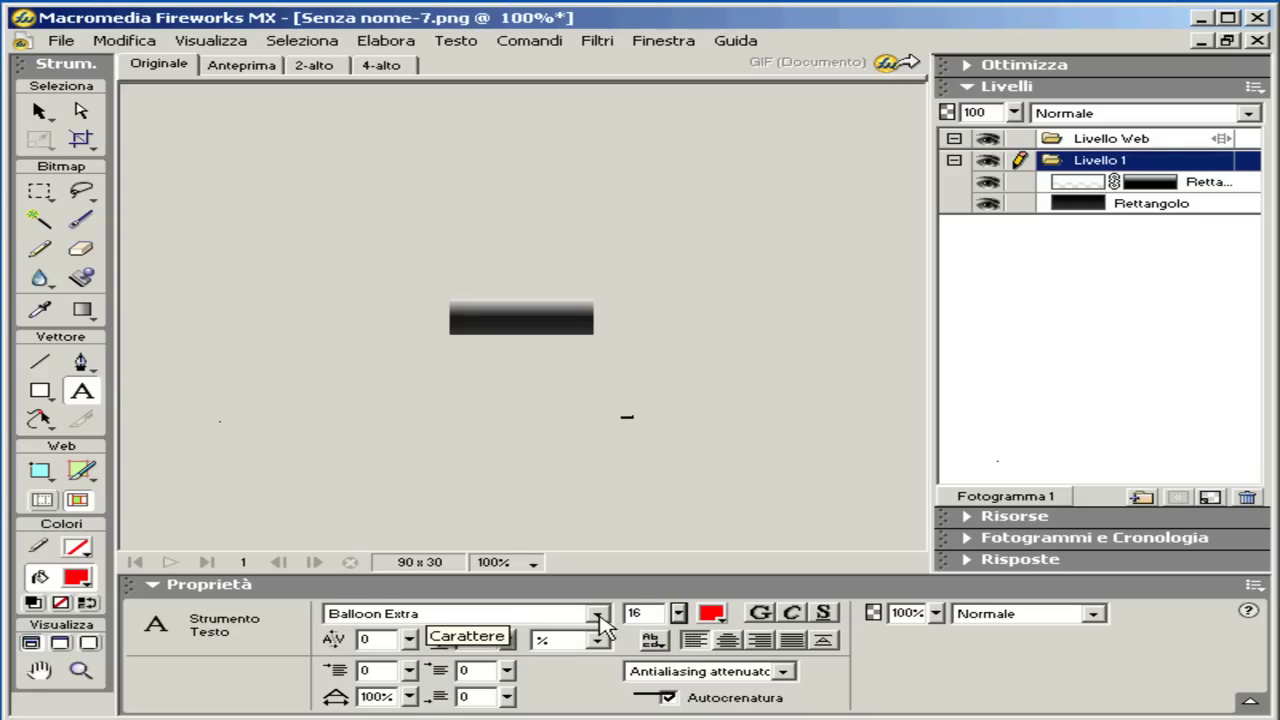
{"action": "left_click", "coordinate": [598, 614]}
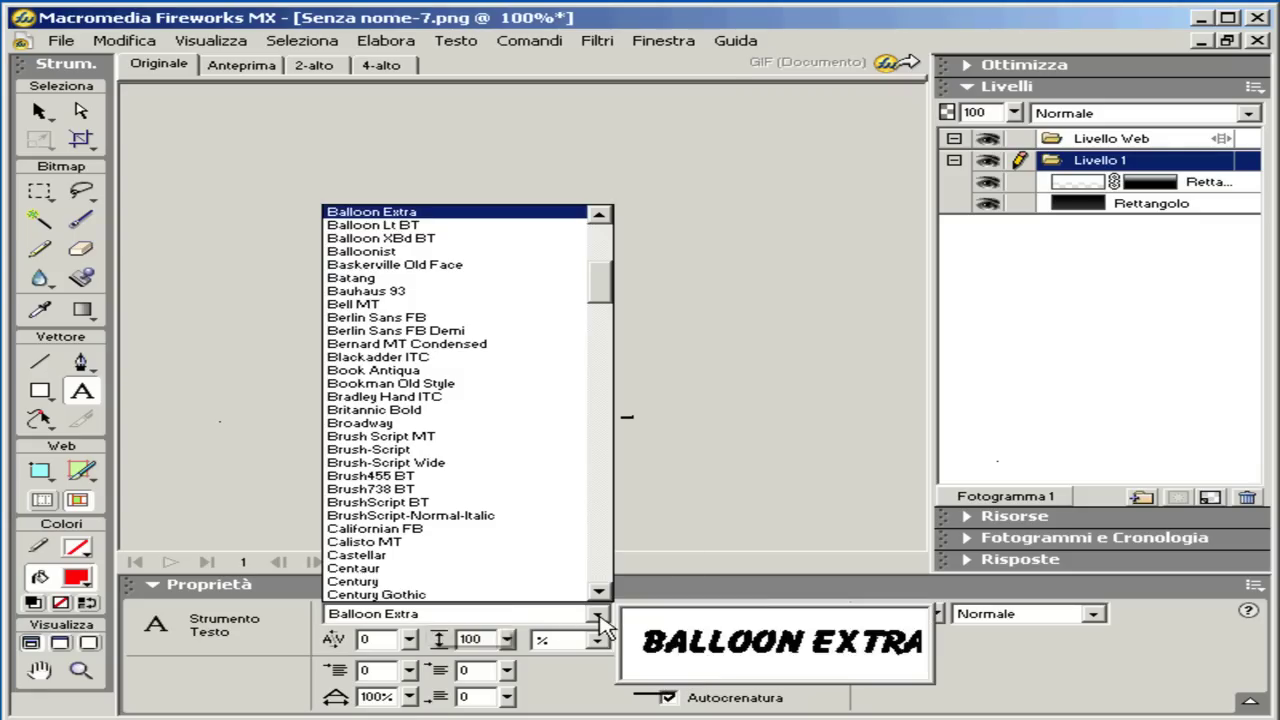
{"action": "left_click", "coordinate": [403, 585]}
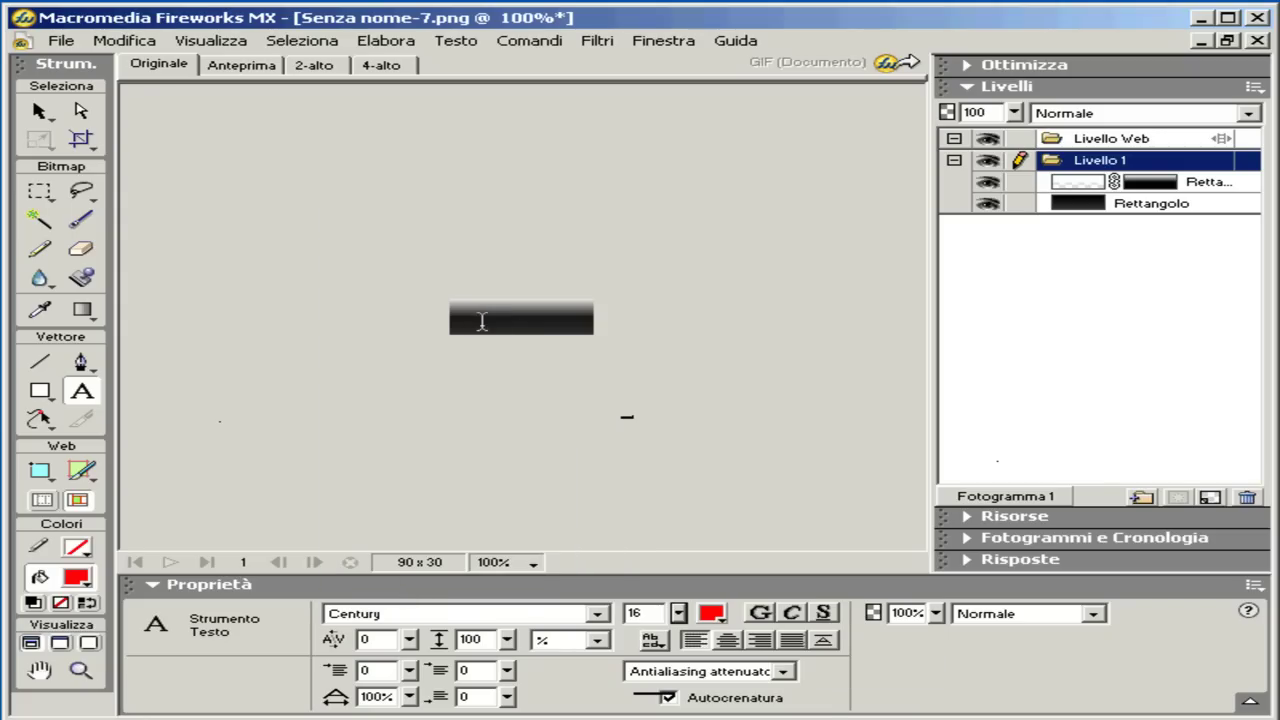
Add the text "entra" on the button, nudge it 4 pixels to the right to centre it, and deselect it
{"action": "left_click", "coordinate": [483, 319]}
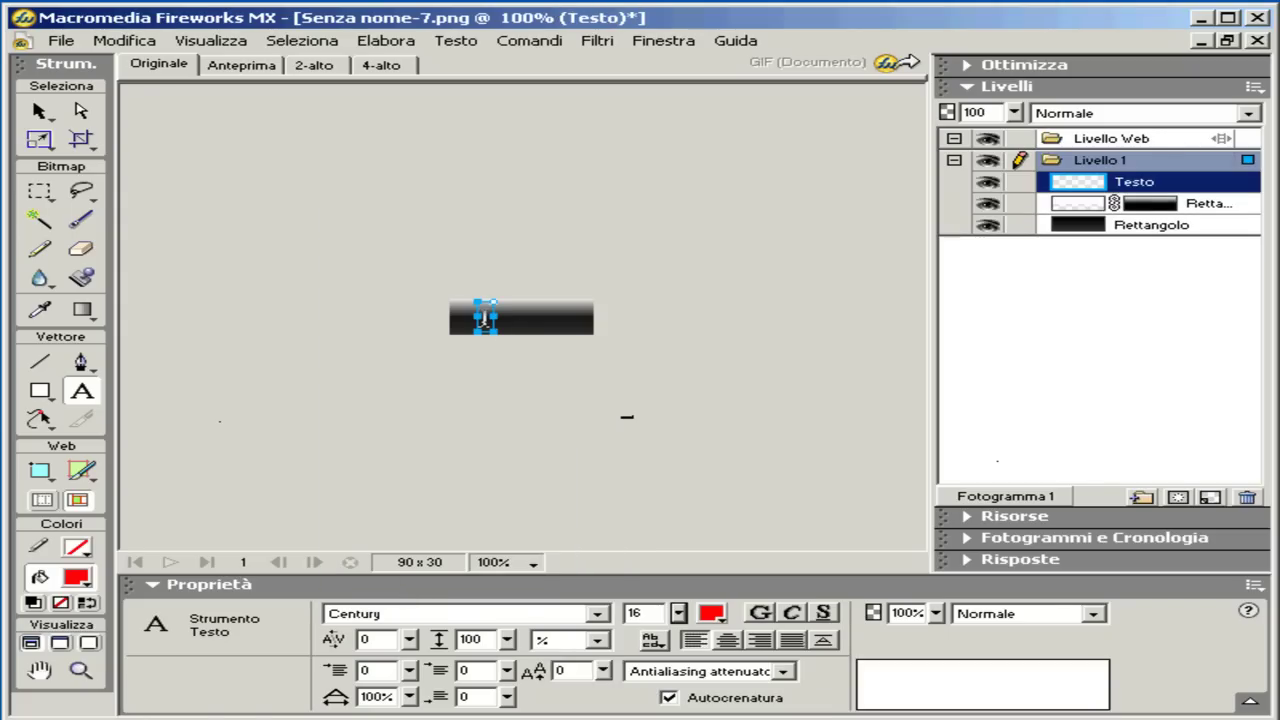
{"action": "type", "text": "H"}
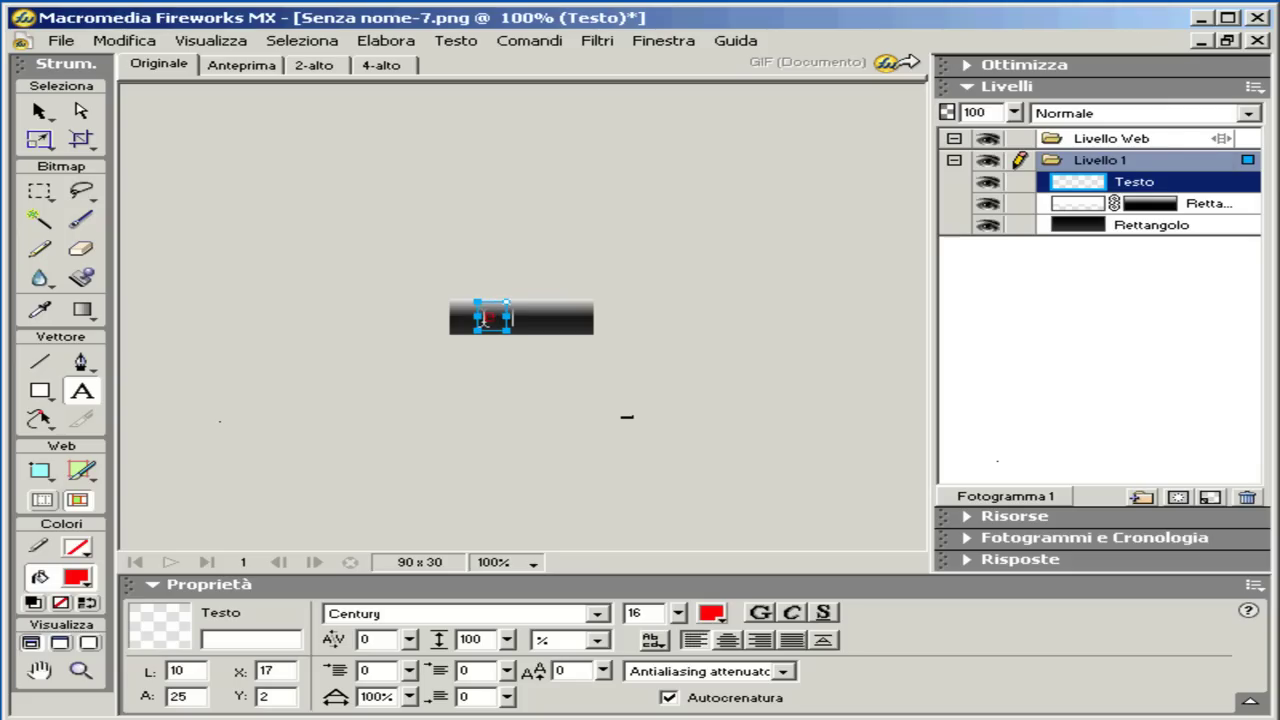
{"action": "type", "text": "ntra"}
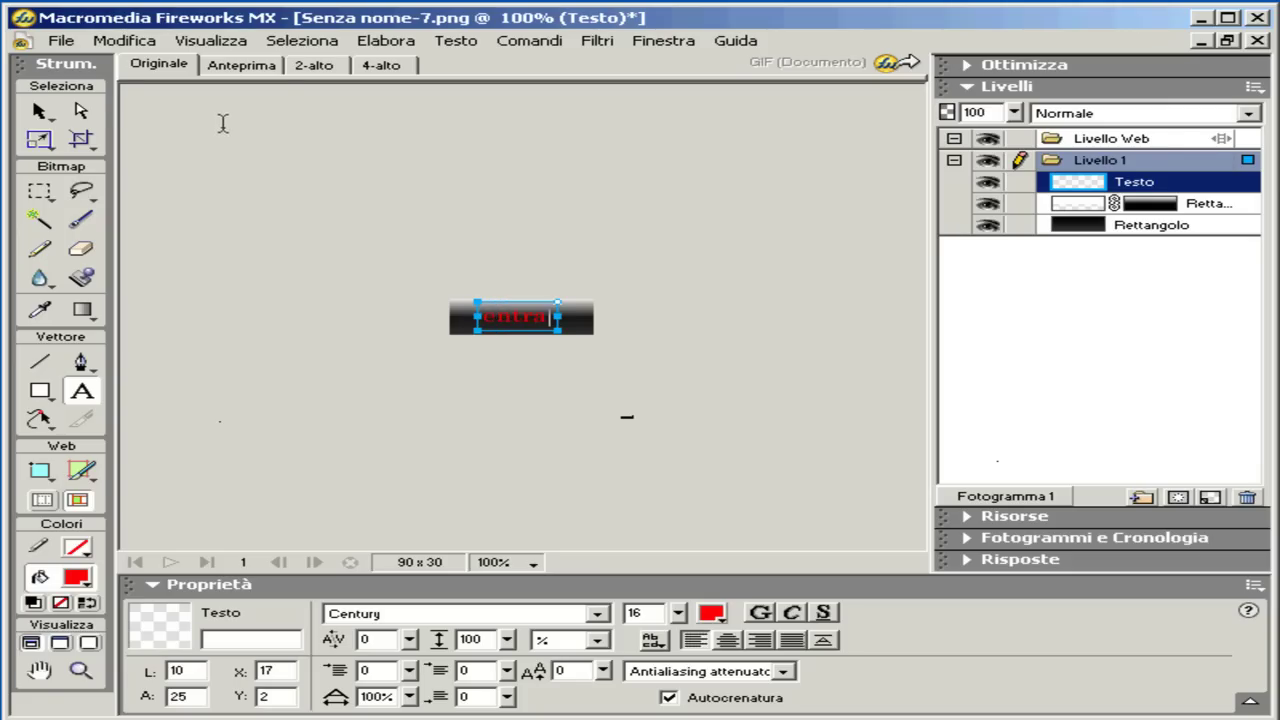
{"action": "left_click", "coordinate": [47, 116]}
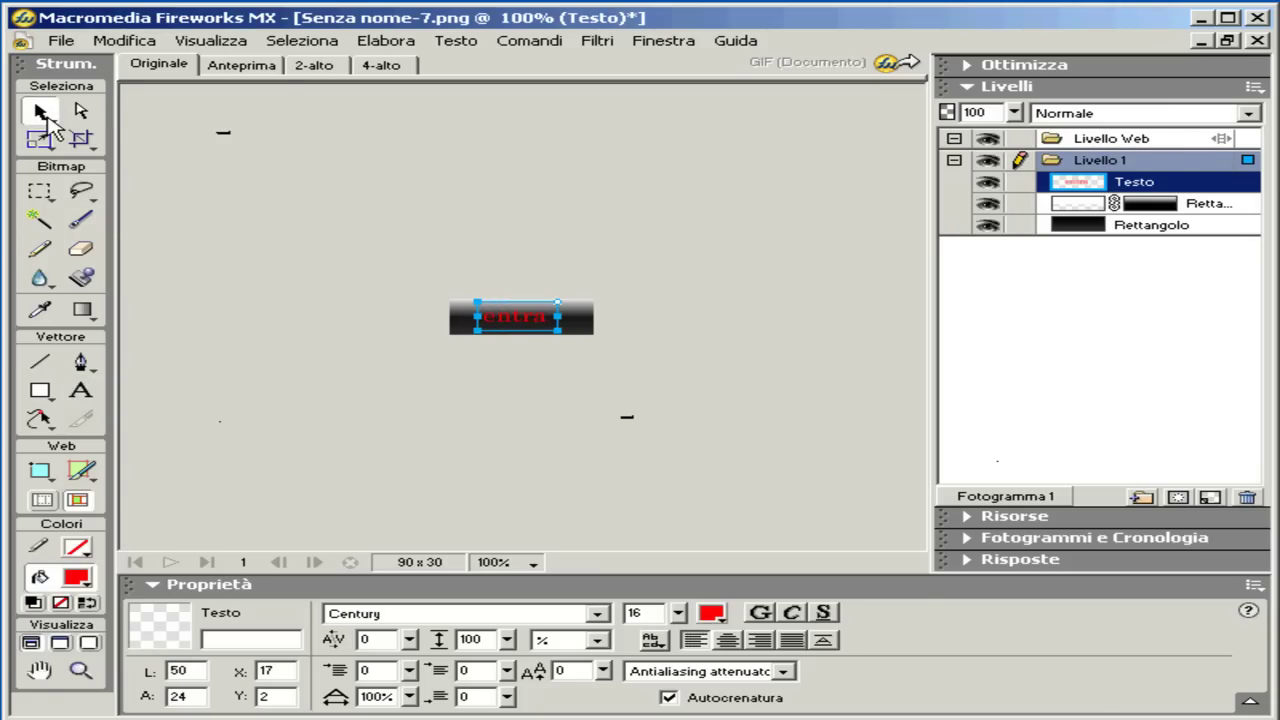
{"action": "key", "text": "Right"}
{"action": "key", "text": "Right"}
{"action": "key", "text": "Right"}
{"action": "key", "text": "Right"}
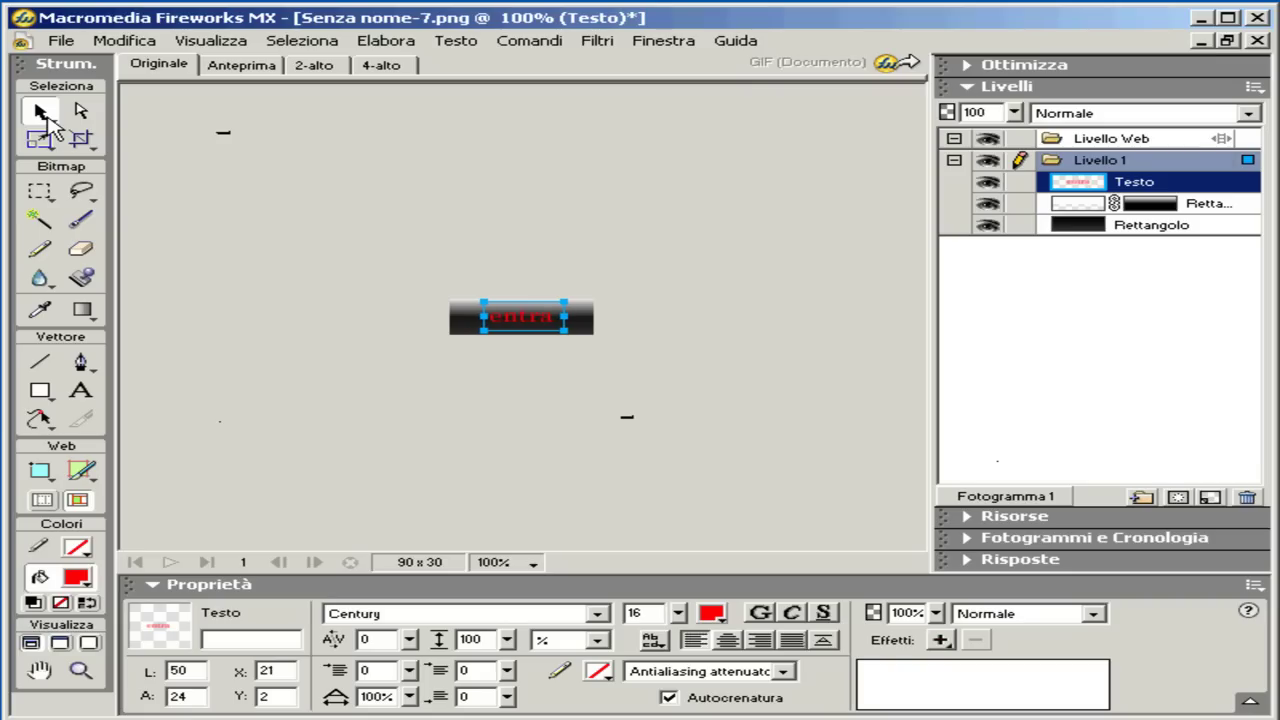
{"action": "left_click", "coordinate": [310, 217]}
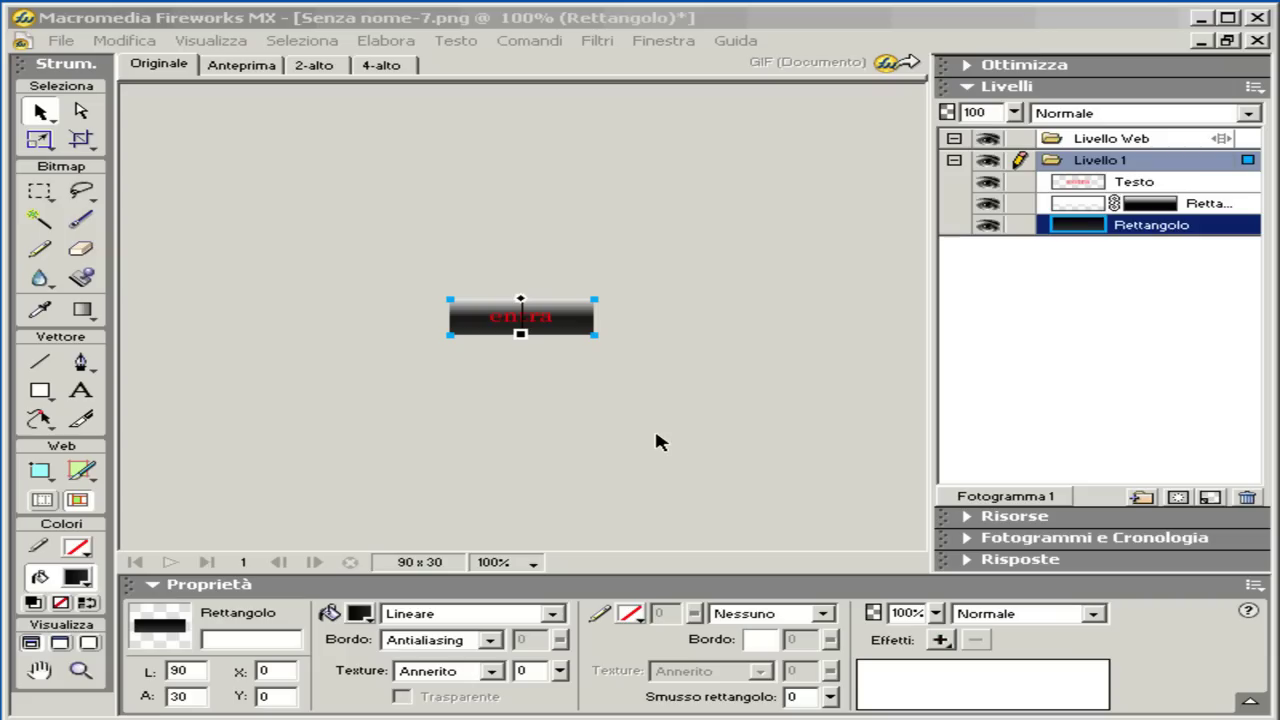
Set the end colour of the full-size dark rectangle's linear gradient to golden yellow
{"action": "left_click", "coordinate": [665, 348]}
{"action": "left_click", "coordinate": [457, 333]}
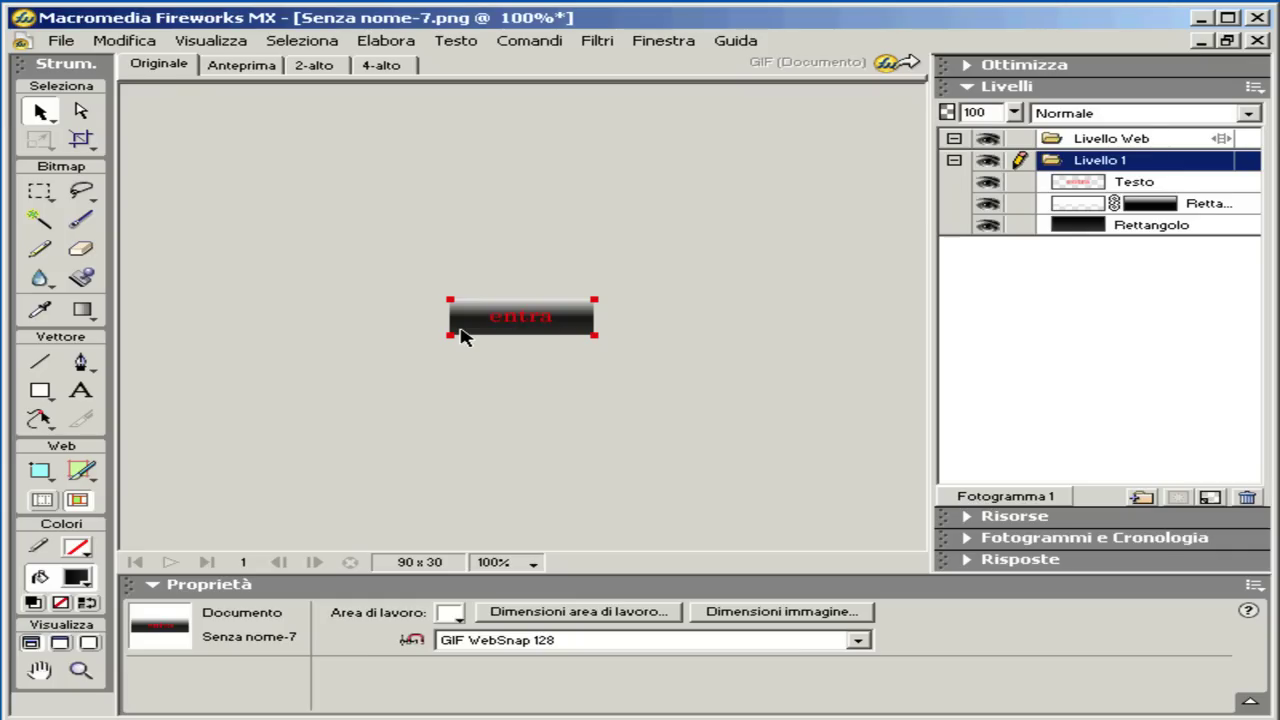
{"action": "left_click", "coordinate": [462, 336]}
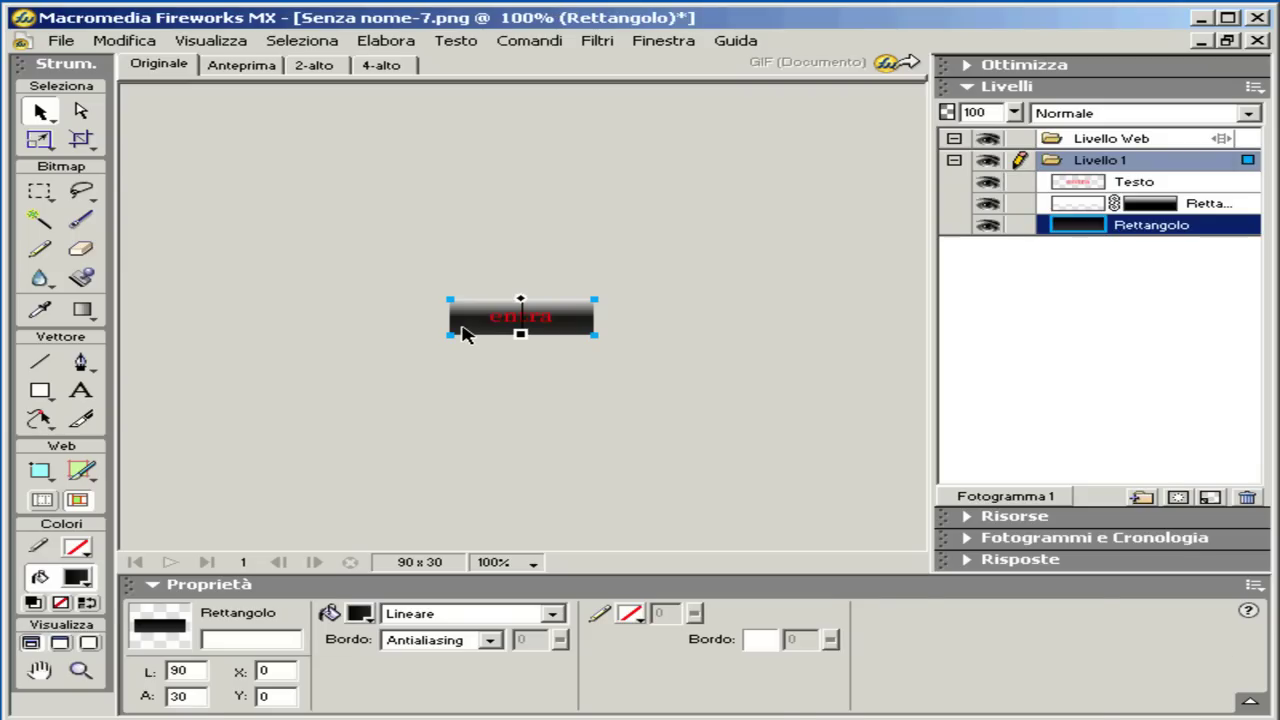
{"action": "left_click", "coordinate": [360, 614]}
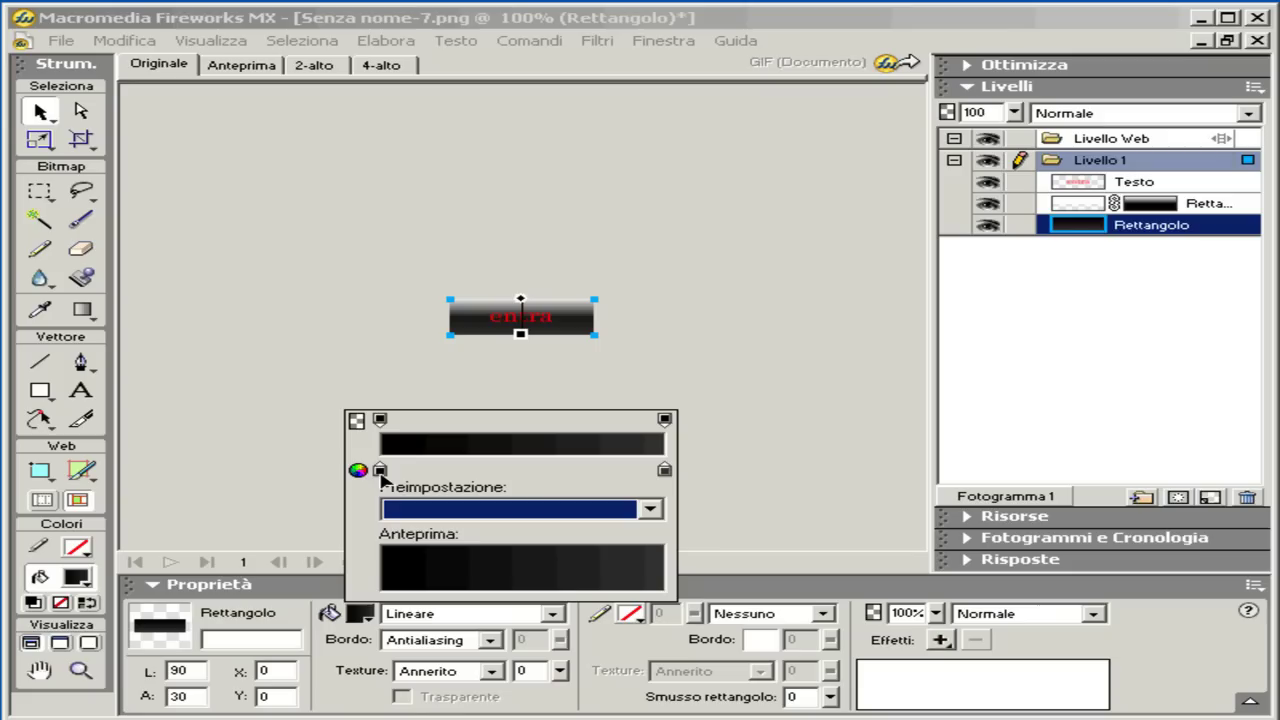
{"action": "left_click", "coordinate": [665, 471]}
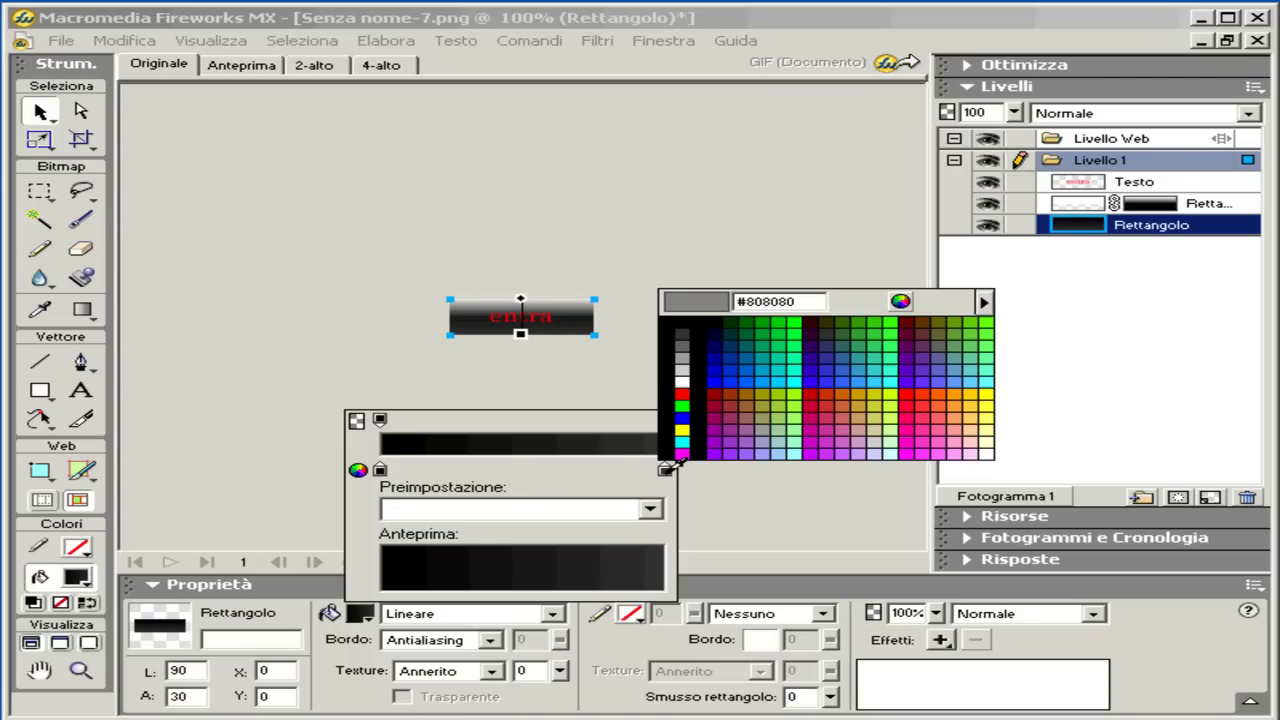
{"action": "left_click", "coordinate": [977, 405]}
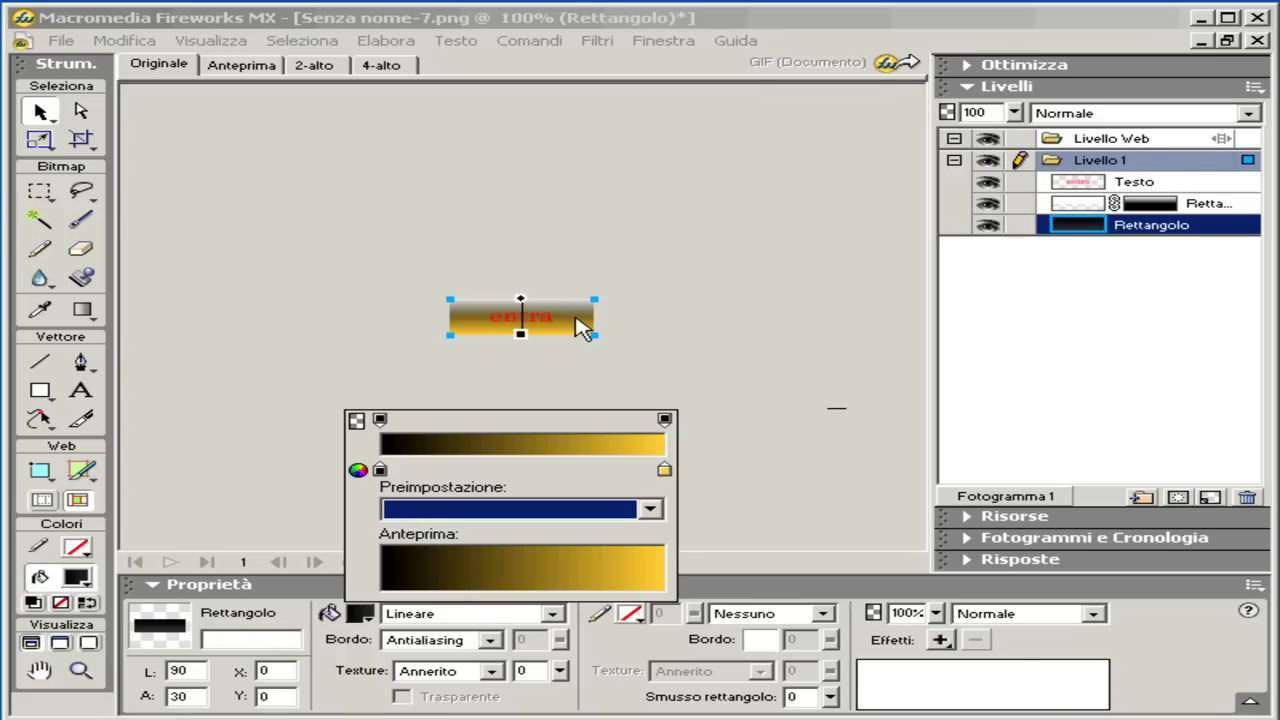
Set the start colour of the full-size rectangle's gradient to orange (#FF9900) and deselect the rectangle
{"action": "left_click", "coordinate": [380, 470]}
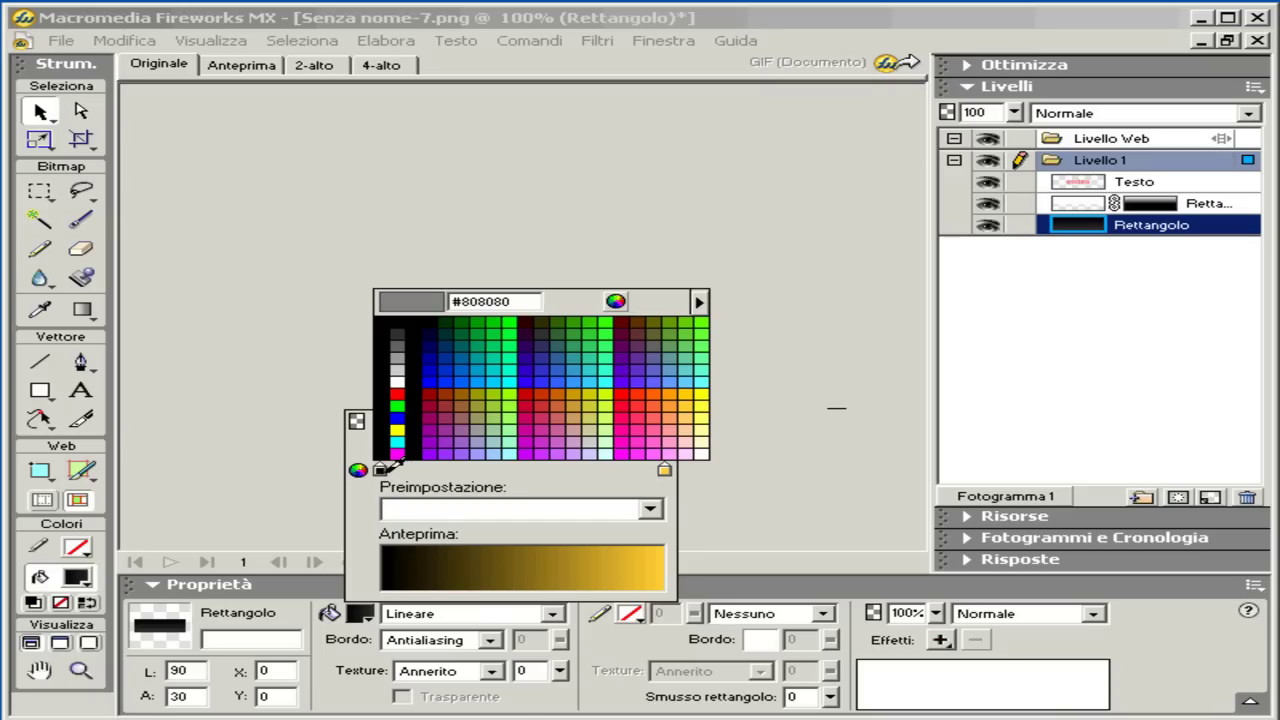
{"action": "left_click", "coordinate": [671, 394]}
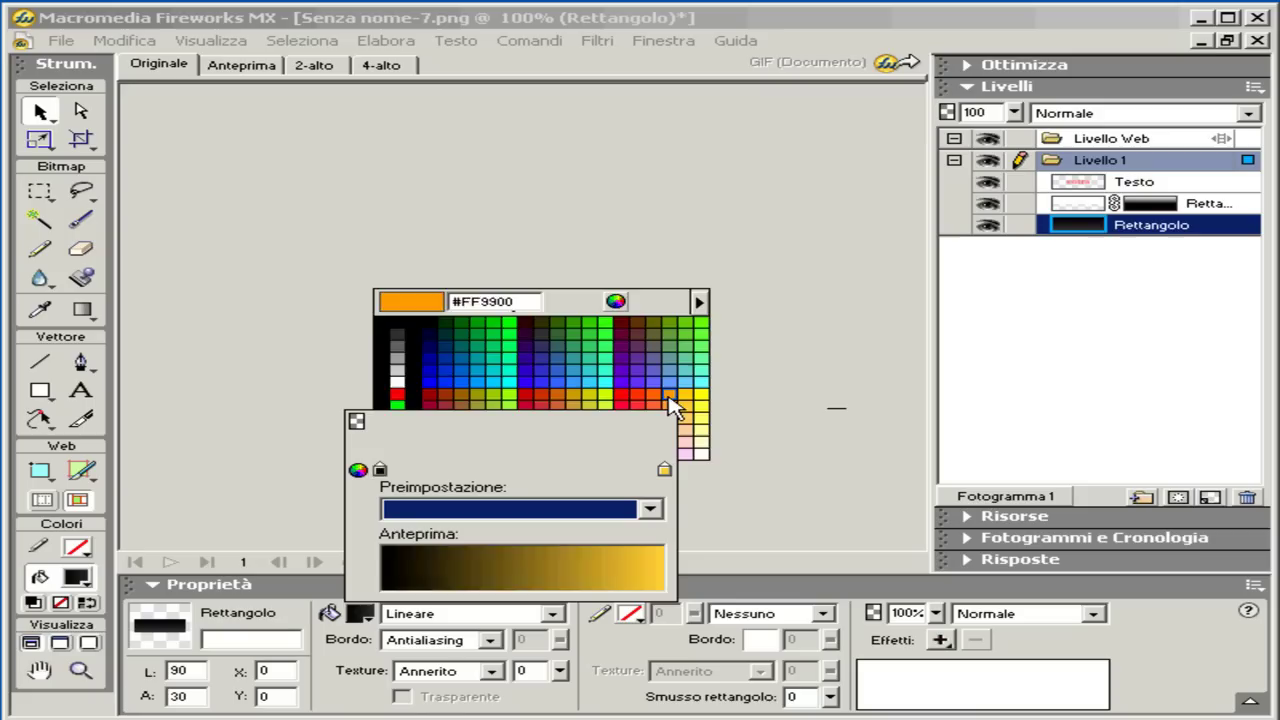
{"action": "left_click", "coordinate": [674, 332]}
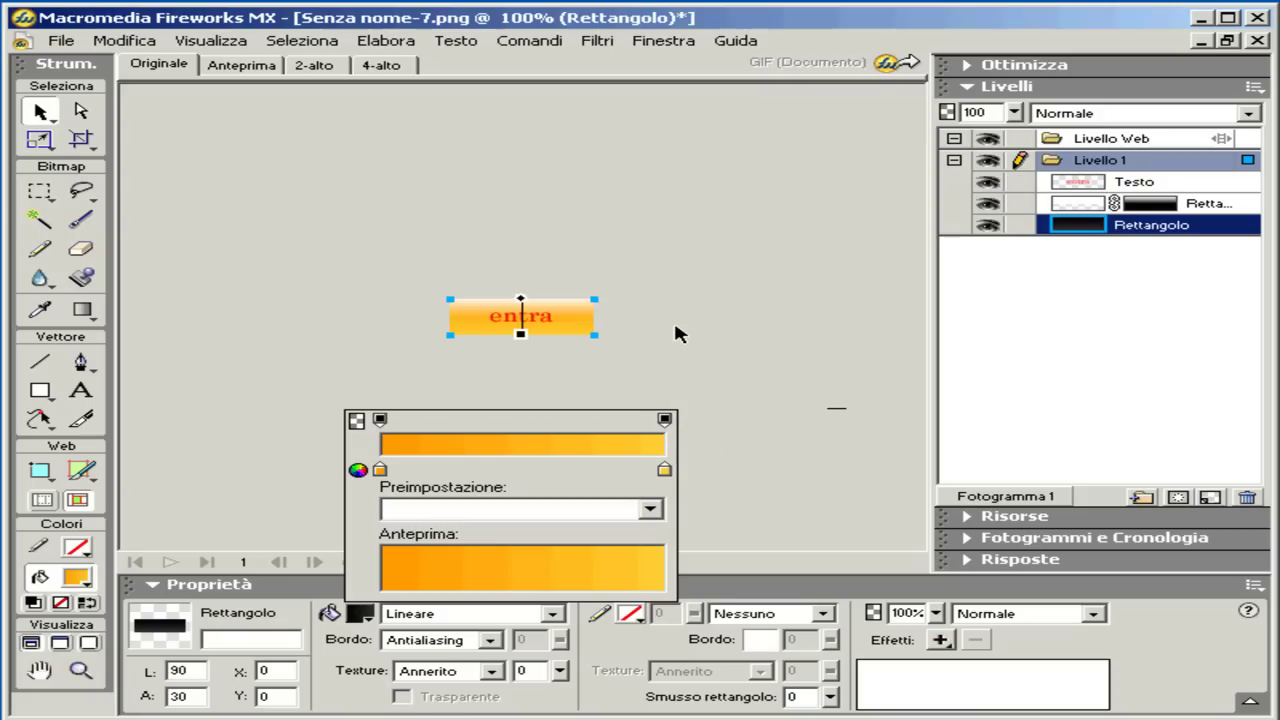
{"action": "left_click", "coordinate": [674, 333]}
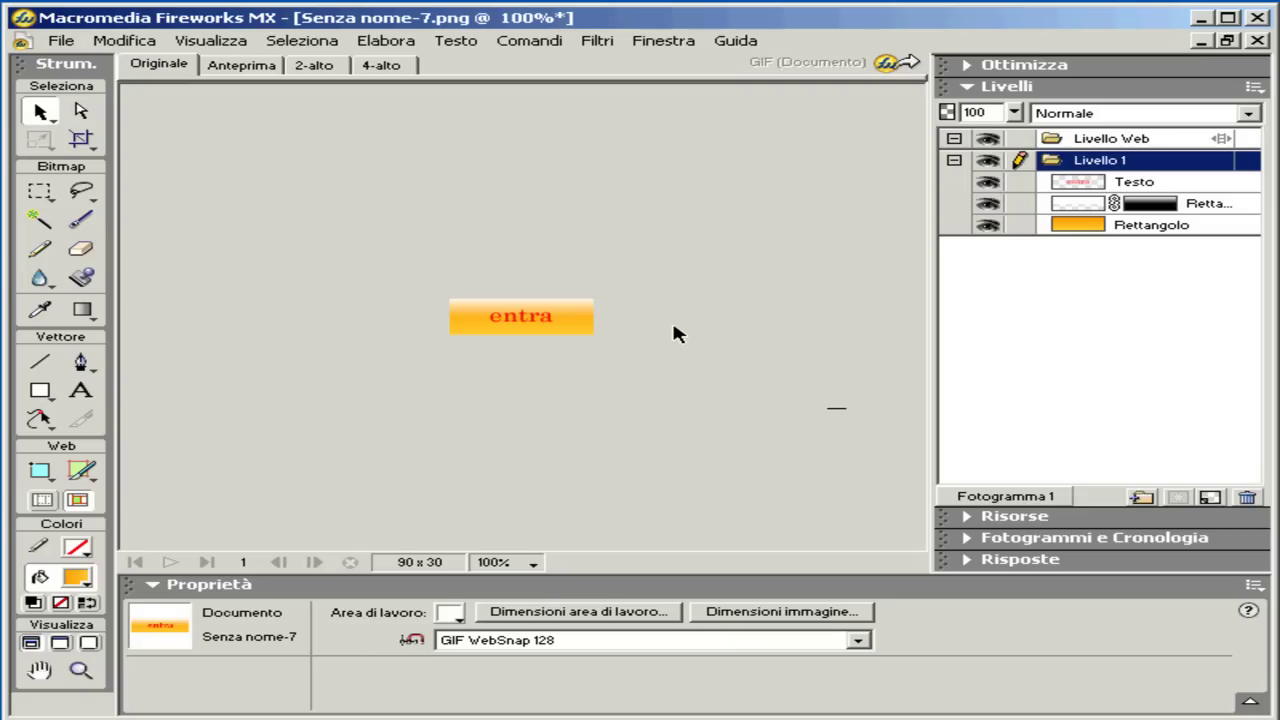
{"action": "left_click", "coordinate": [592, 304]}
{"action": "left_click", "coordinate": [557, 254]}
{"action": "left_click", "coordinate": [578, 308]}
{"action": "left_click", "coordinate": [630, 374]}
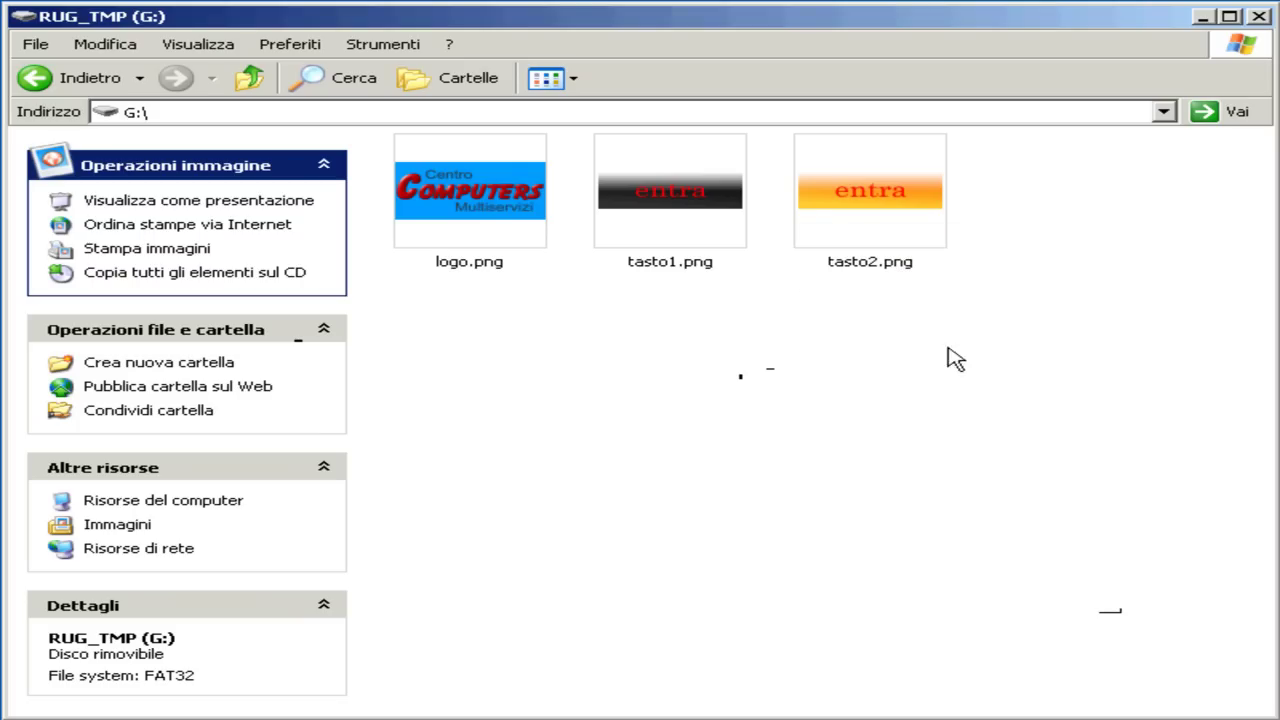
Minimise the image folder, open Macromedia Dreamweaver MX and centre-align the first paragraph of the blank document
{"action": "left_click", "coordinate": [1204, 18]}
{"action": "double_click", "coordinate": [876, 120]}
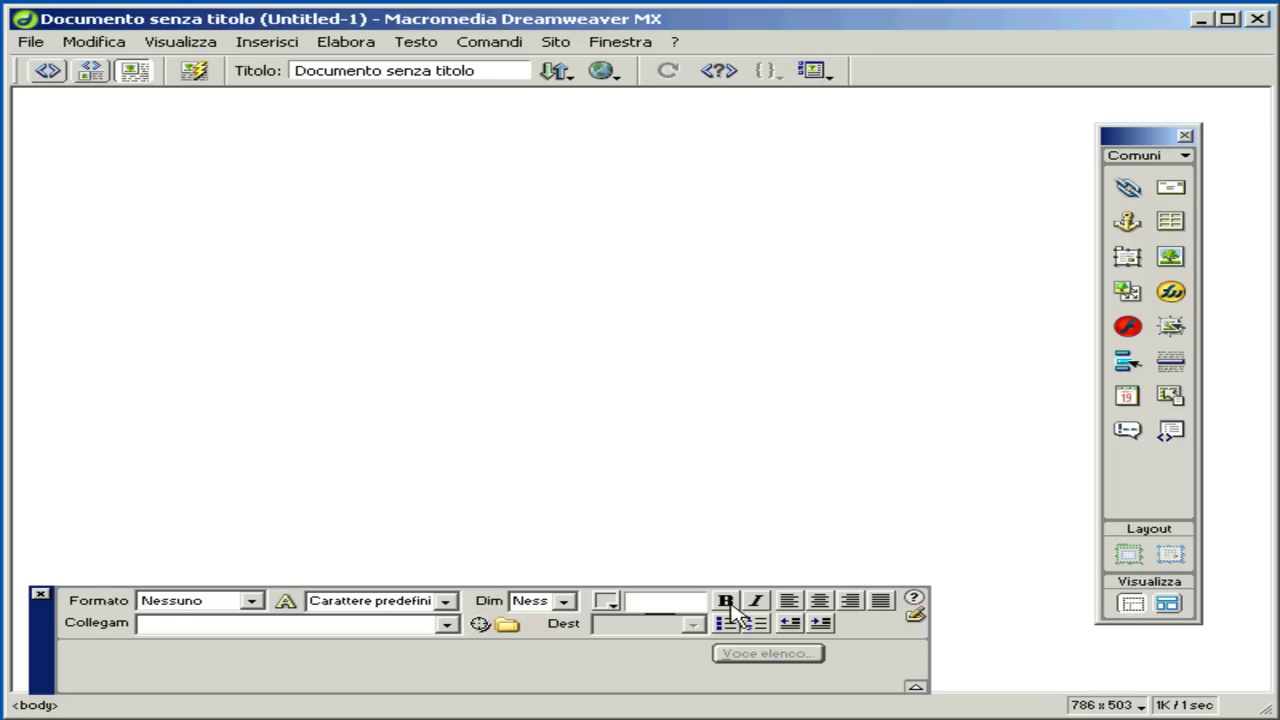
{"action": "left_click", "coordinate": [820, 601]}
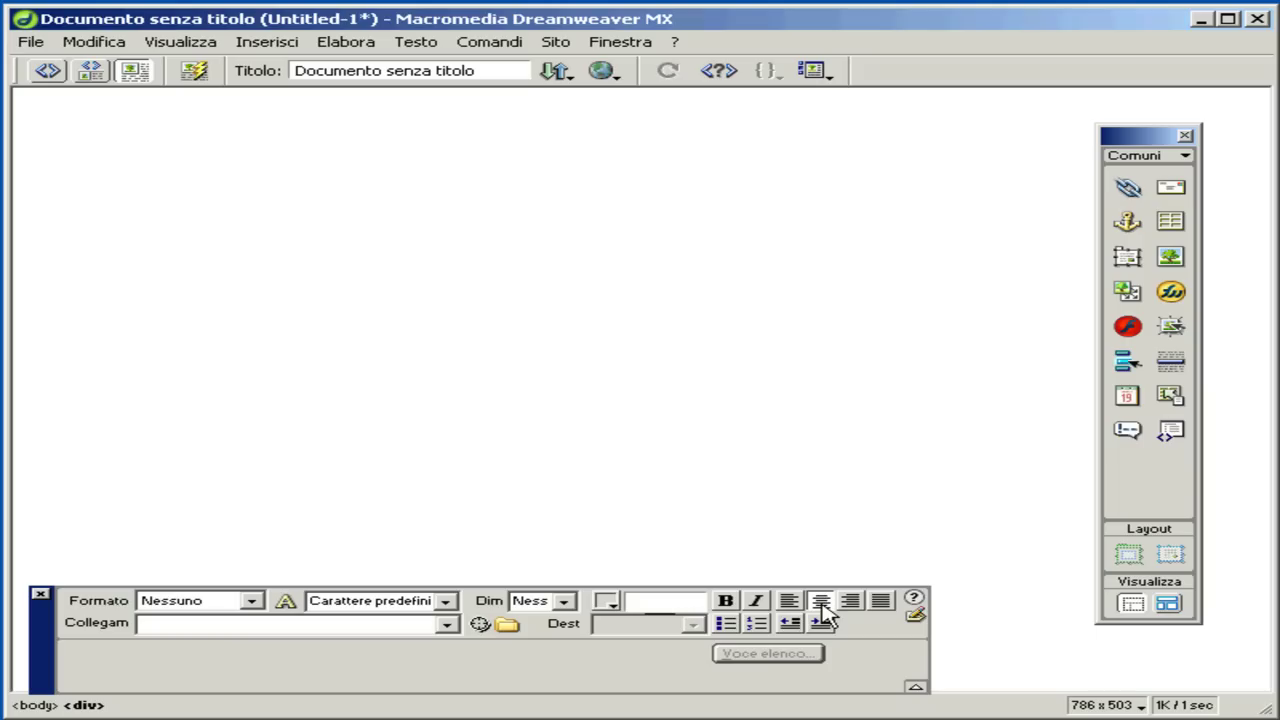
Start inserting an image in the centred paragraph and browse to the RUG_TMP (G:) drive for its source file
{"action": "left_click", "coordinate": [252, 48]}
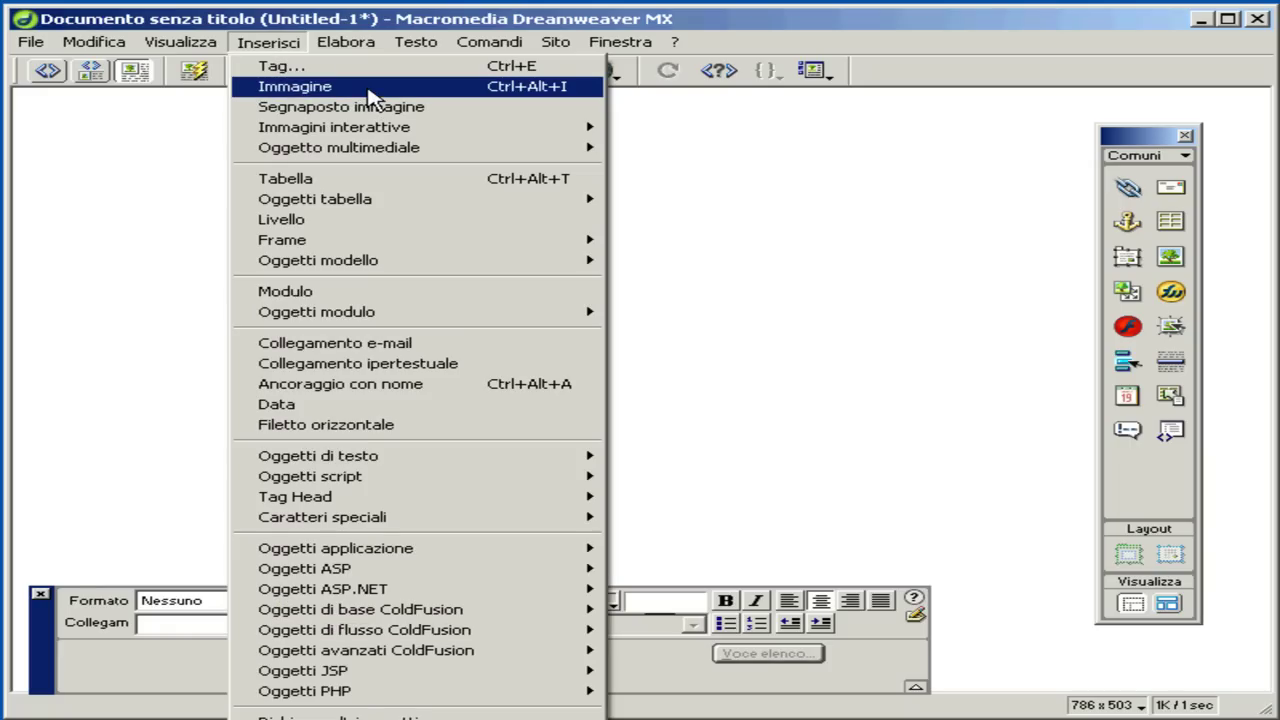
{"action": "left_click", "coordinate": [369, 90]}
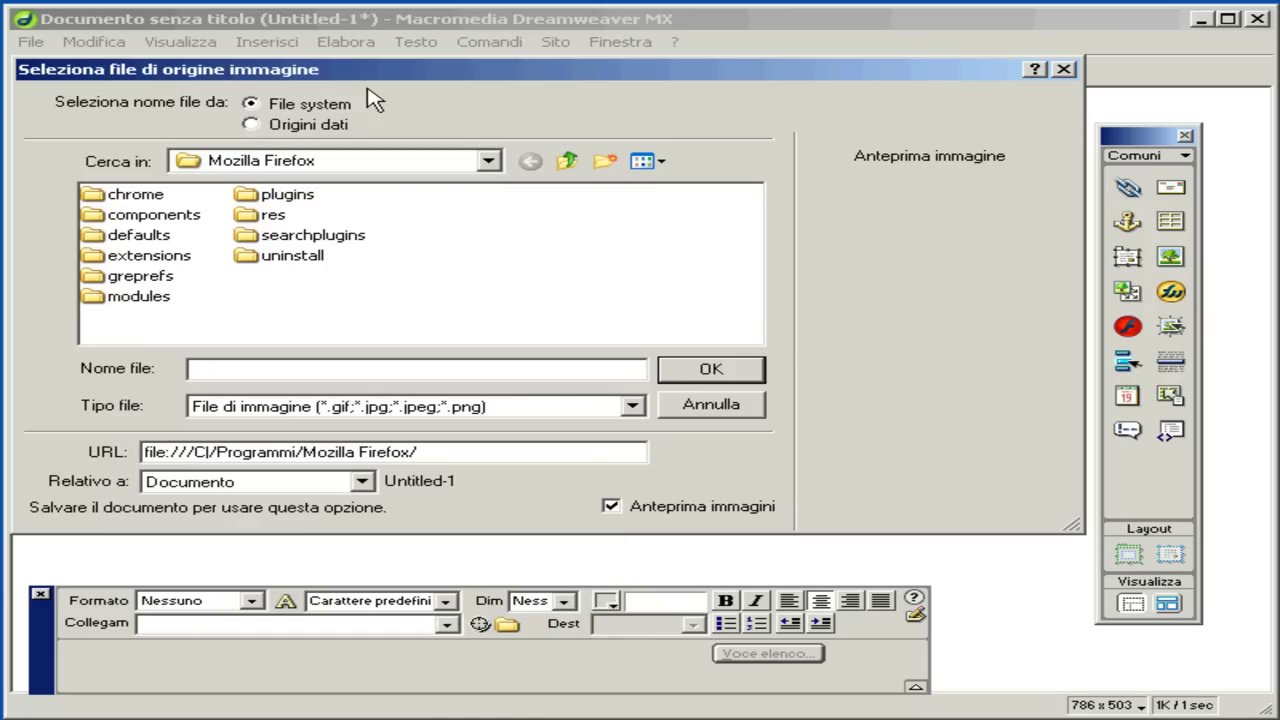
{"action": "left_click", "coordinate": [489, 164]}
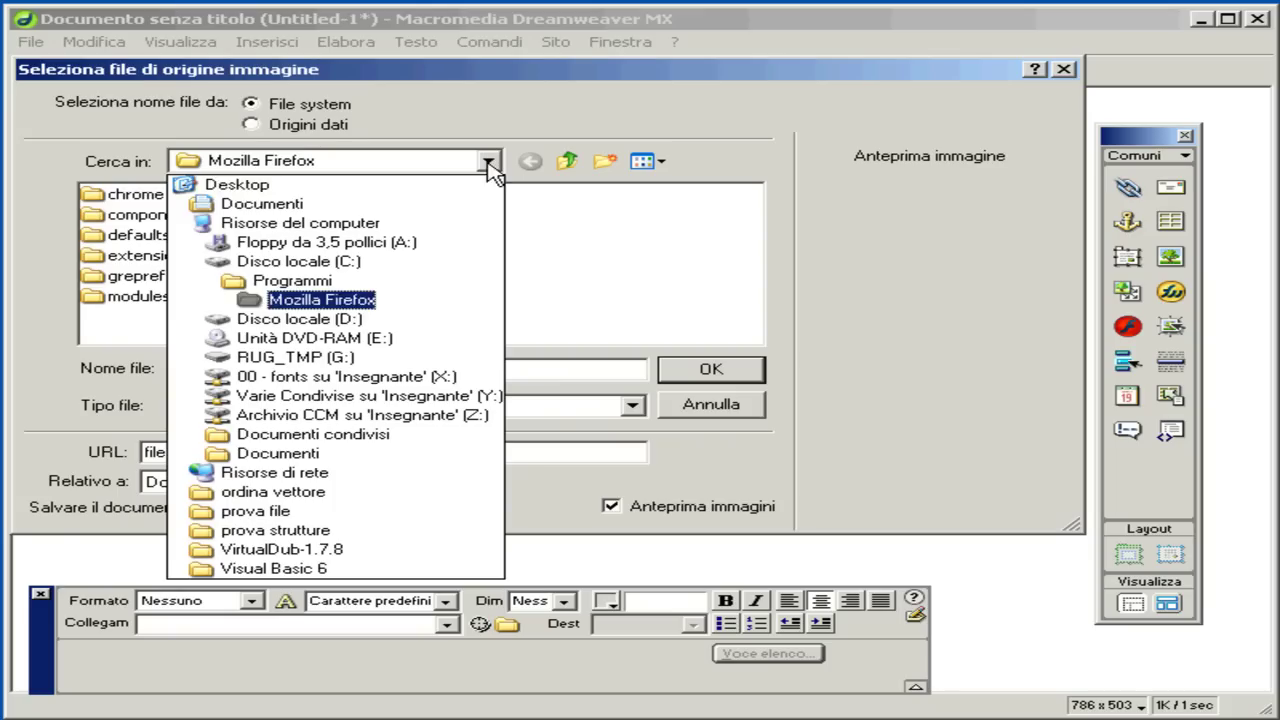
{"action": "left_click", "coordinate": [272, 357]}
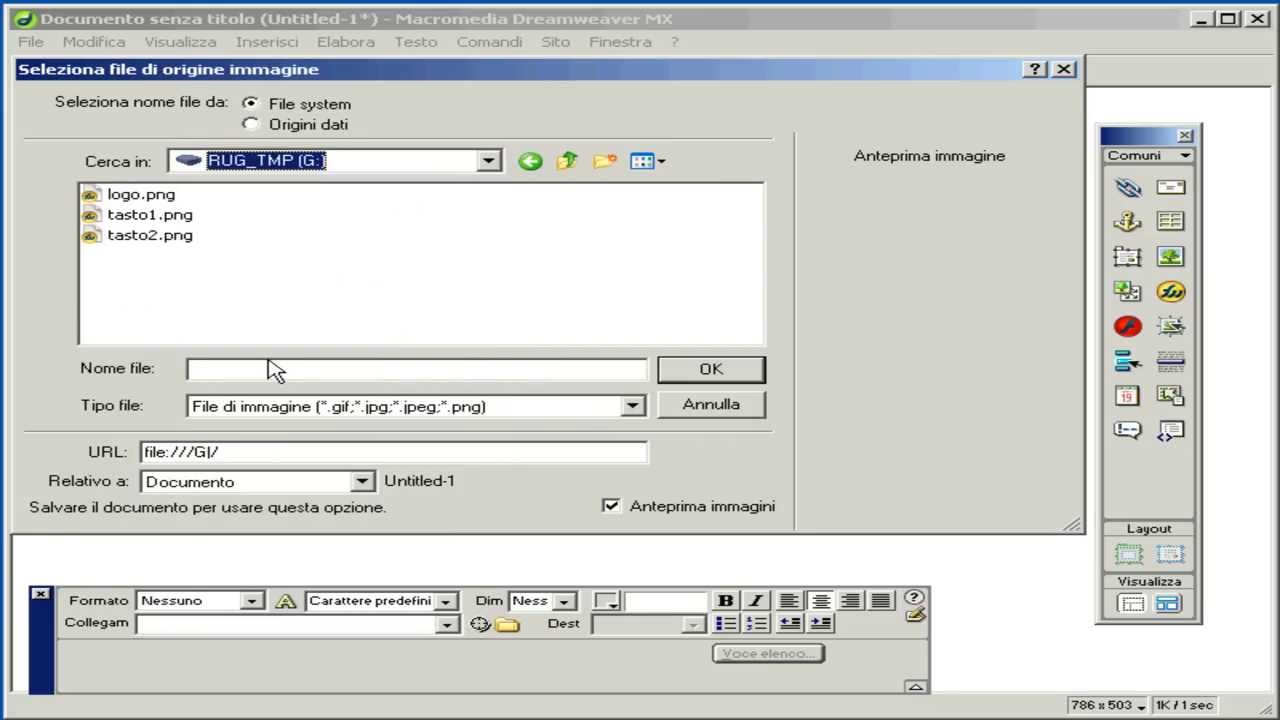